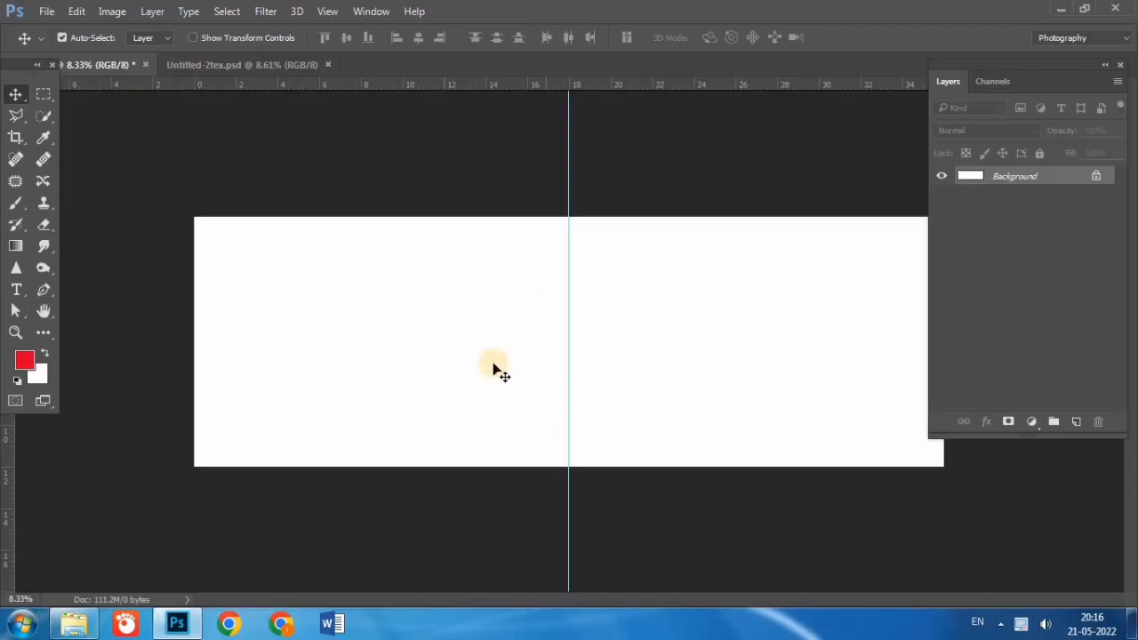
Step: Zoom and pan the blank album spread, then bring up the wedding photos folder in Explorer
scroll(494, 361, "up", 2)
scroll(495, 361, "up", 2)
scroll(494, 361, "up", 1)
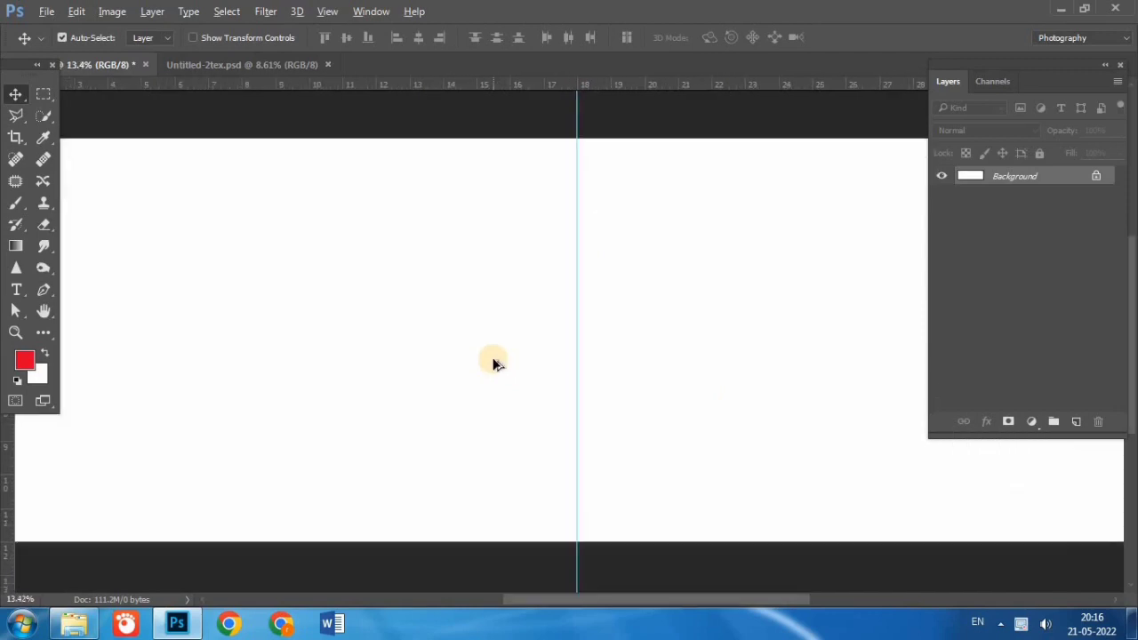
left_click_drag(644, 605, 731, 605)
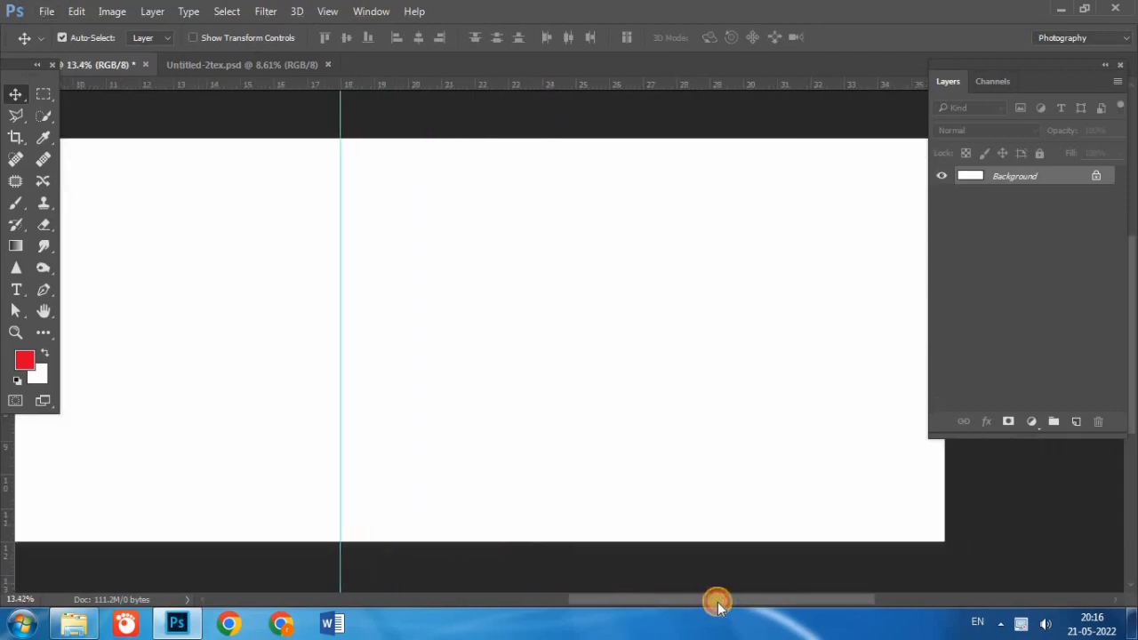
left_click(74, 623)
Step: Find the bridal eyeliner photo in the folder and drag it onto Photoshop's taskbar button
scroll(725, 305, "up", 2)
scroll(725, 305, "up", 5)
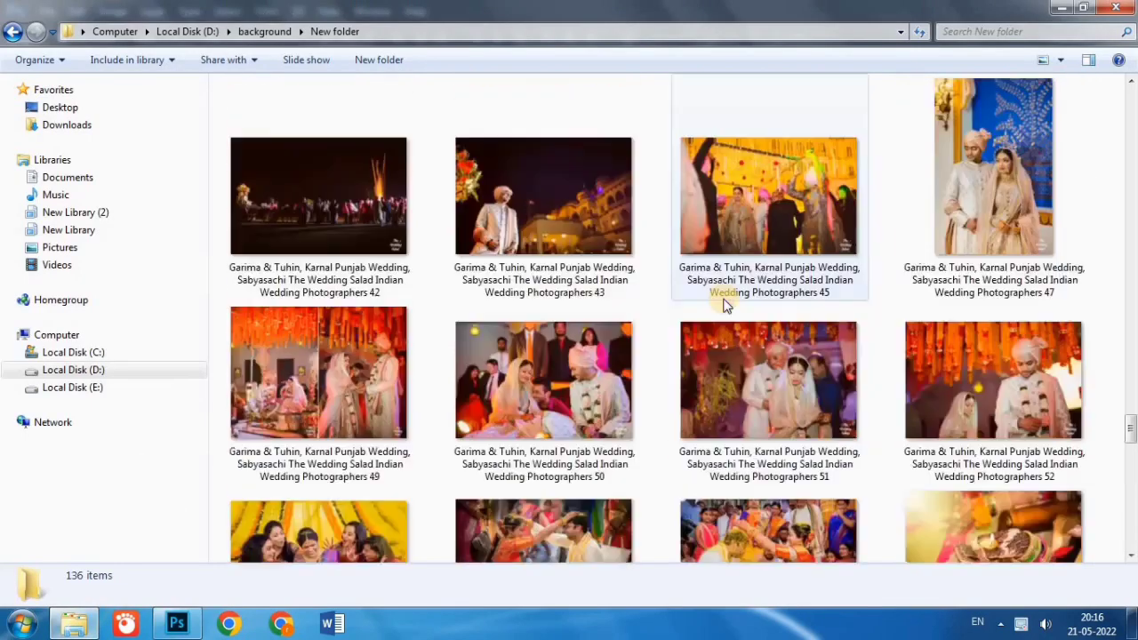
scroll(725, 305, "up", 5)
scroll(725, 305, "up", 5)
scroll(723, 298, "up", 5)
scroll(723, 298, "up", 5)
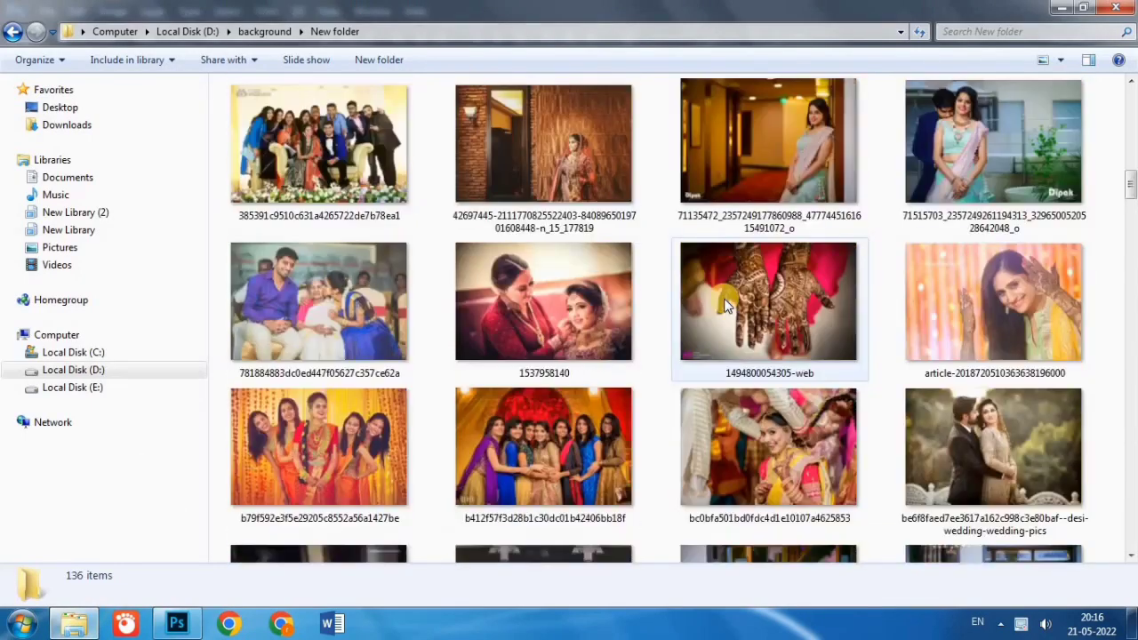
scroll(723, 298, "up", 3)
scroll(724, 299, "up", 3)
scroll(723, 299, "up", 3)
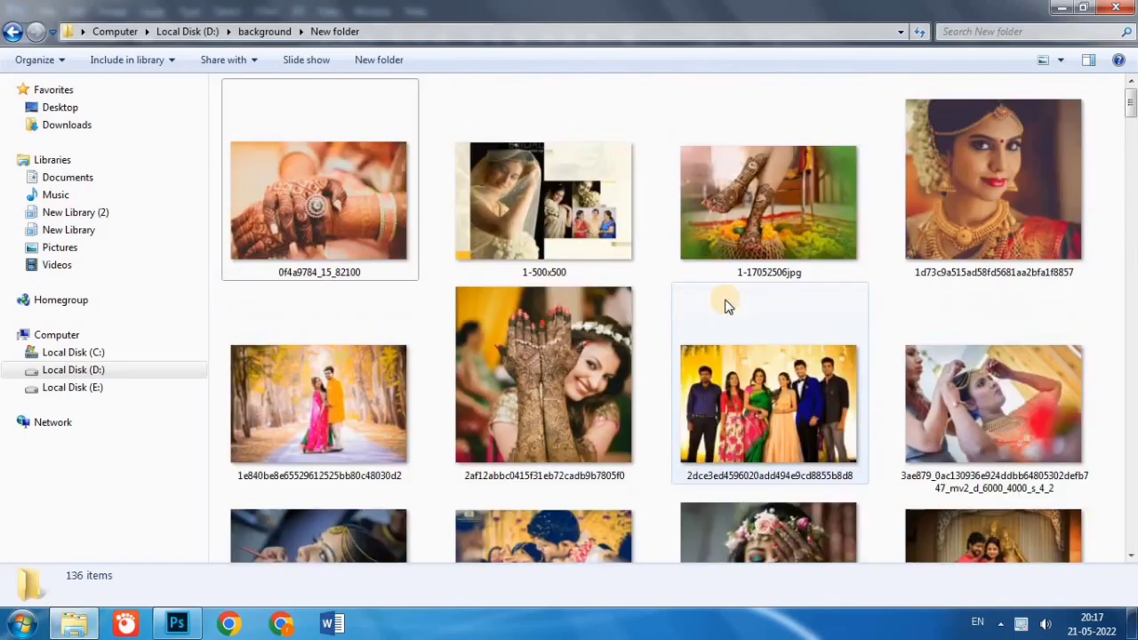
scroll(725, 305, "down", 3)
scroll(725, 305, "down", 3)
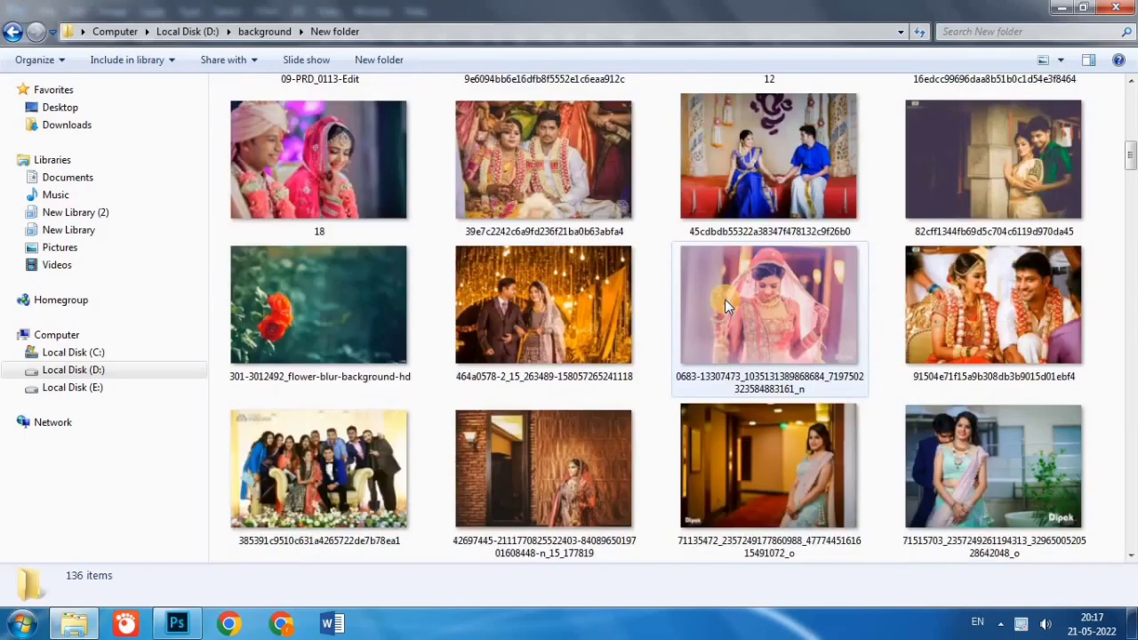
scroll(725, 305, "down", 3)
scroll(725, 305, "down", 3)
scroll(725, 305, "down", 3)
scroll(725, 299, "down", 3)
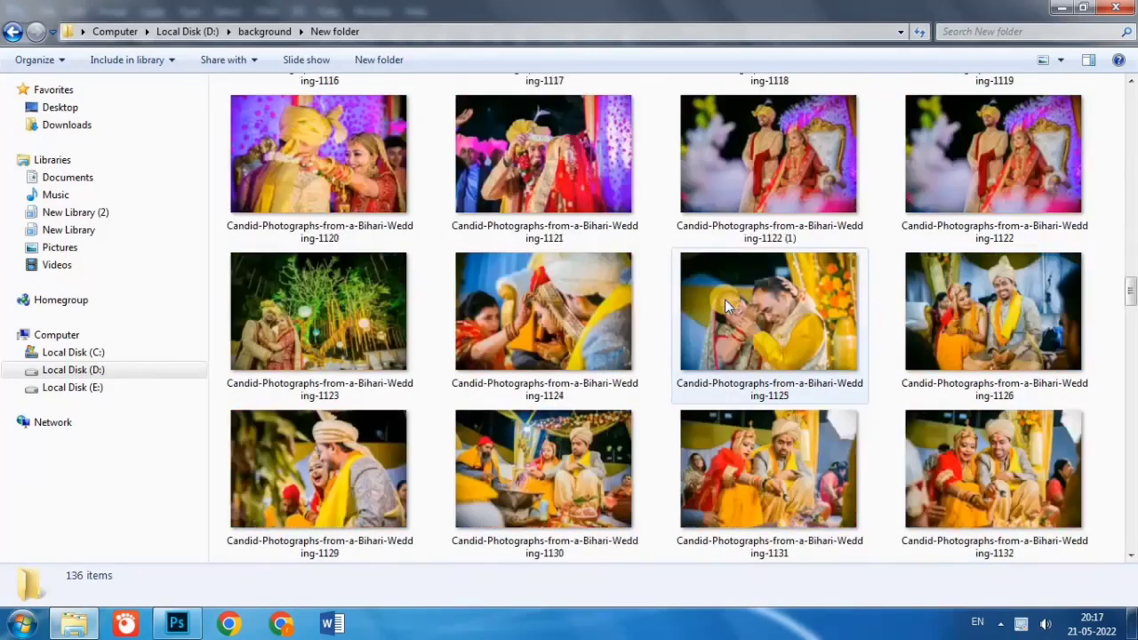
scroll(725, 299, "down", 3)
scroll(725, 299, "down", 3)
scroll(725, 298, "down", 1)
scroll(725, 298, "down", 3)
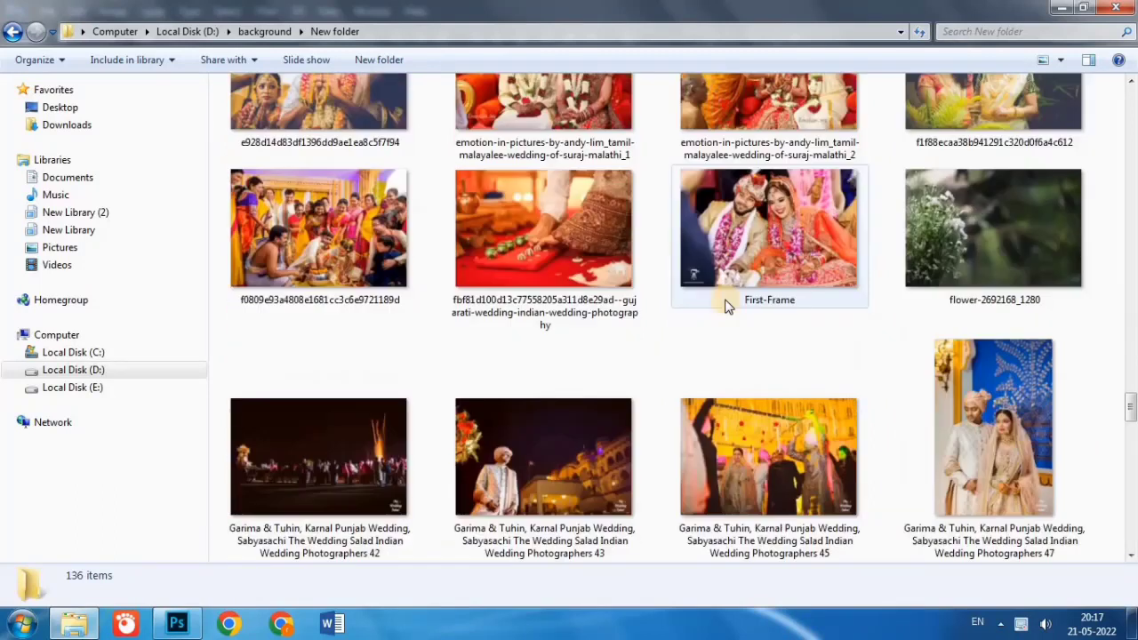
scroll(724, 299, "down", 3)
scroll(725, 299, "down", 3)
scroll(724, 305, "down", 3)
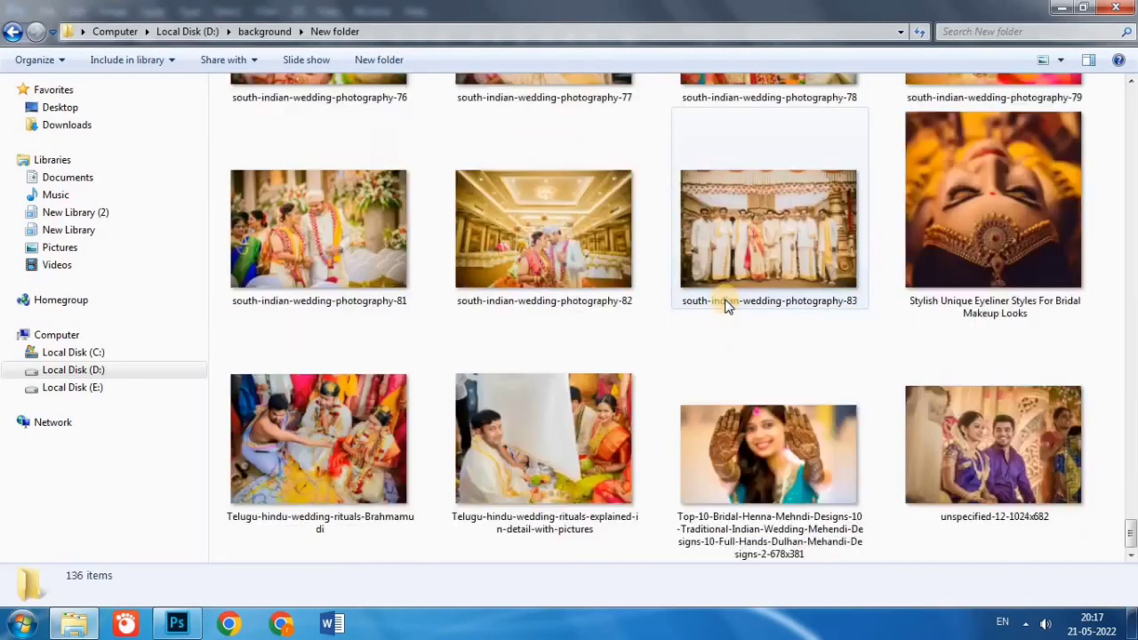
mouse_move(970, 233)
left_mouse_down()
mouse_move(188, 612)
mouse_move(492, 74)
left_mouse_up()
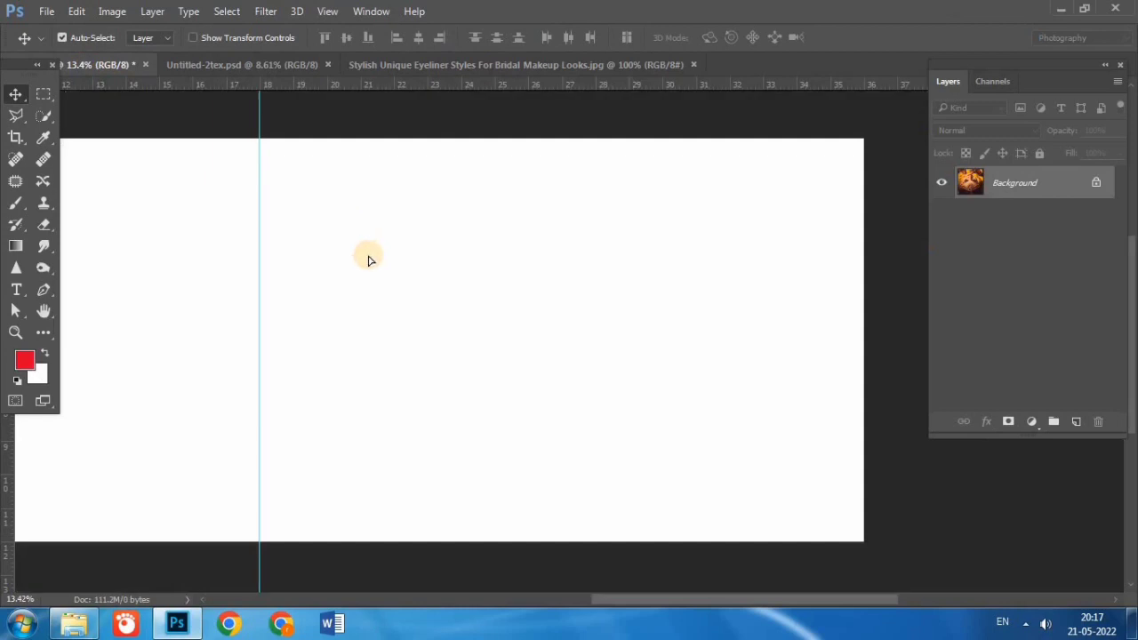
Step: Place the eyeliner photo in the spread, enlarged to about 650% right of the centre guide
left_click_drag(136, 93, 376, 272)
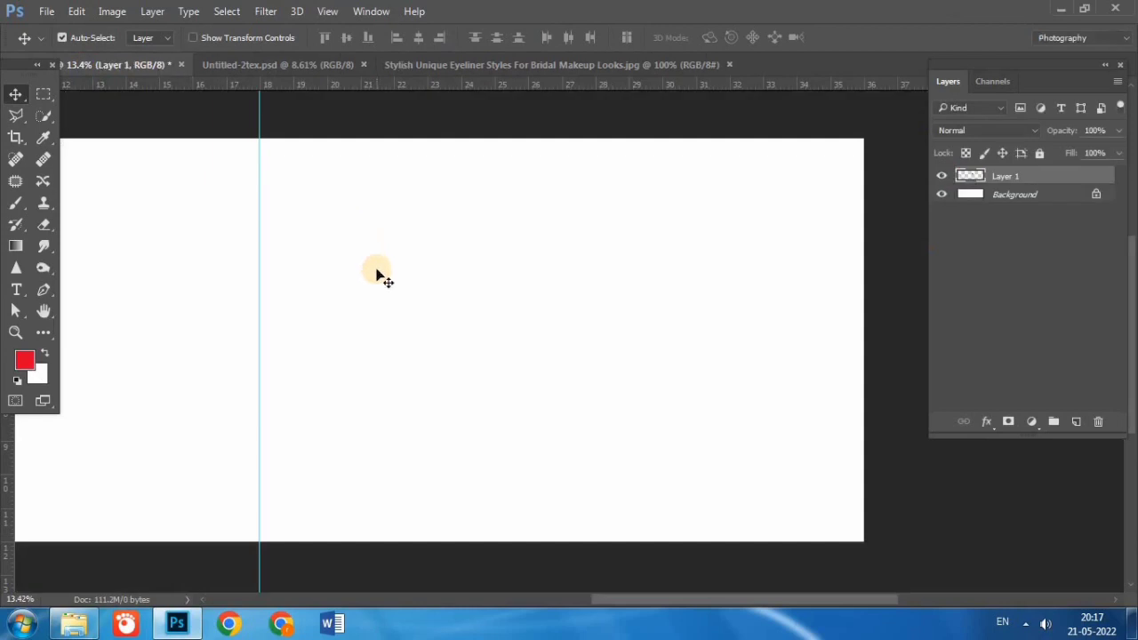
key("ctrl+t")
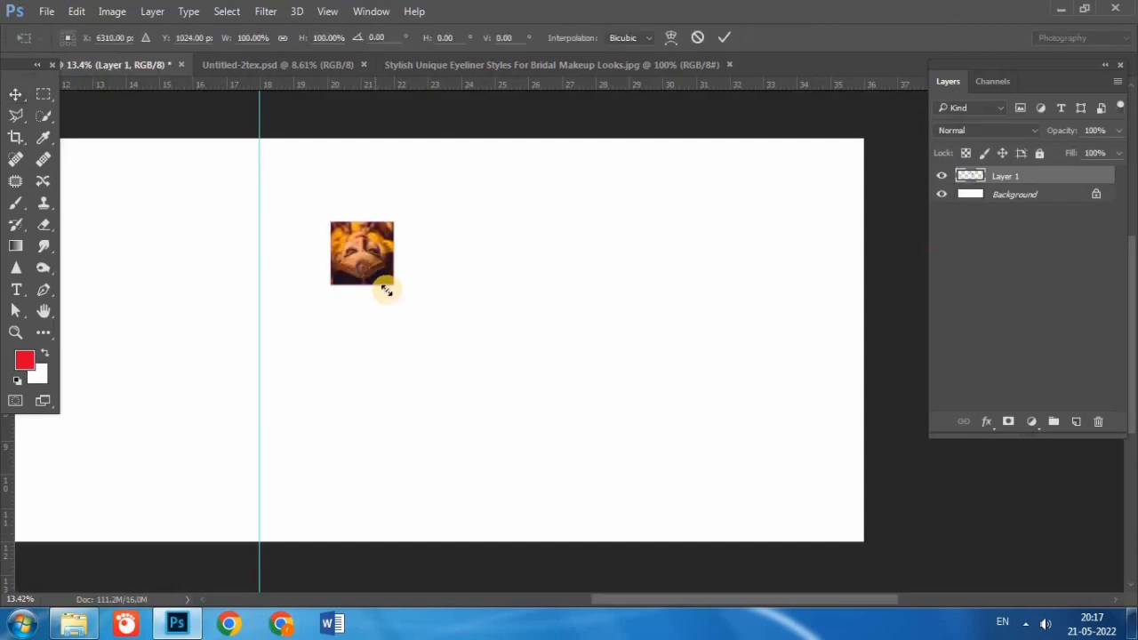
left_click_drag(451, 334, 675, 513)
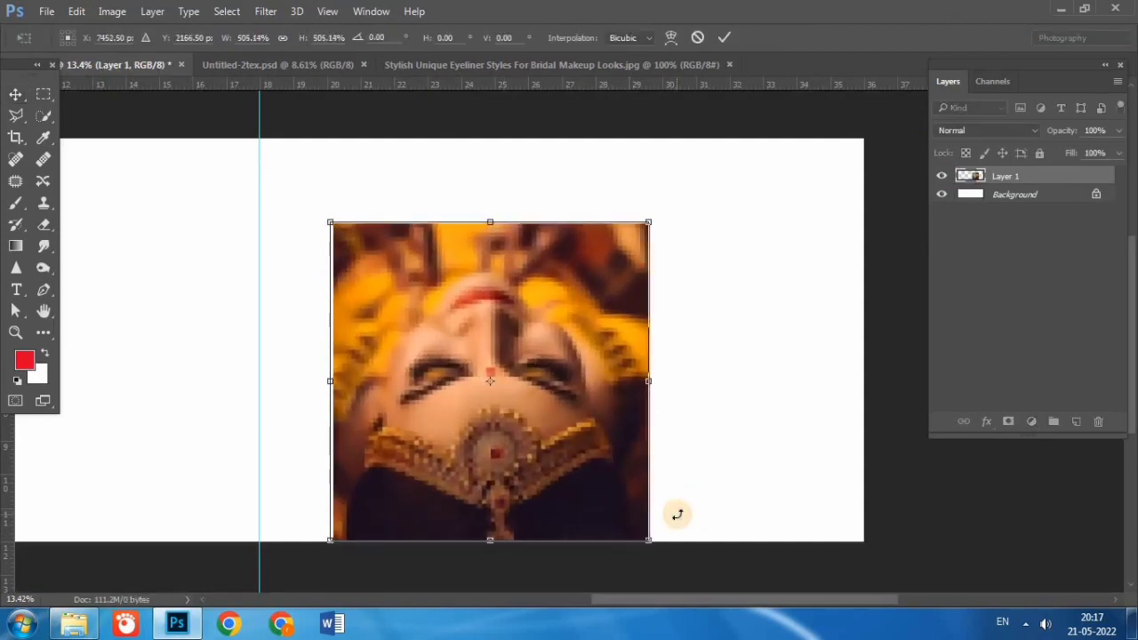
mouse_move(628, 431)
left_mouse_down()
mouse_move(734, 381)
mouse_move(364, 394)
mouse_move(272, 356)
mouse_move(482, 363)
left_mouse_up()
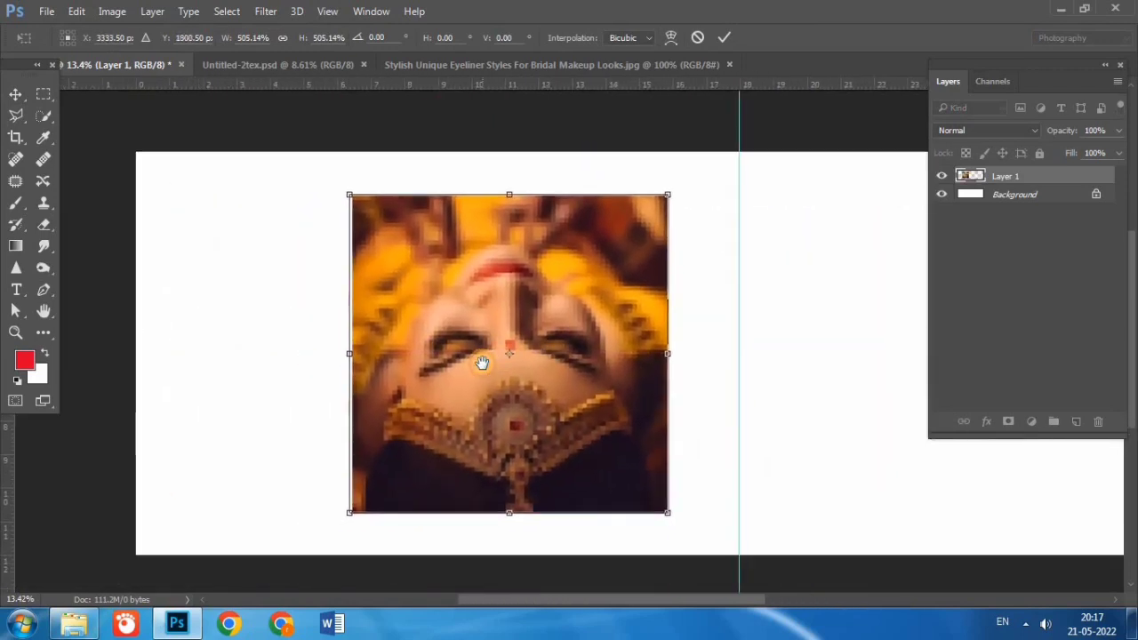
mouse_move(457, 453)
left_mouse_down()
mouse_move(787, 450)
mouse_move(315, 475)
mouse_move(433, 453)
left_mouse_up()
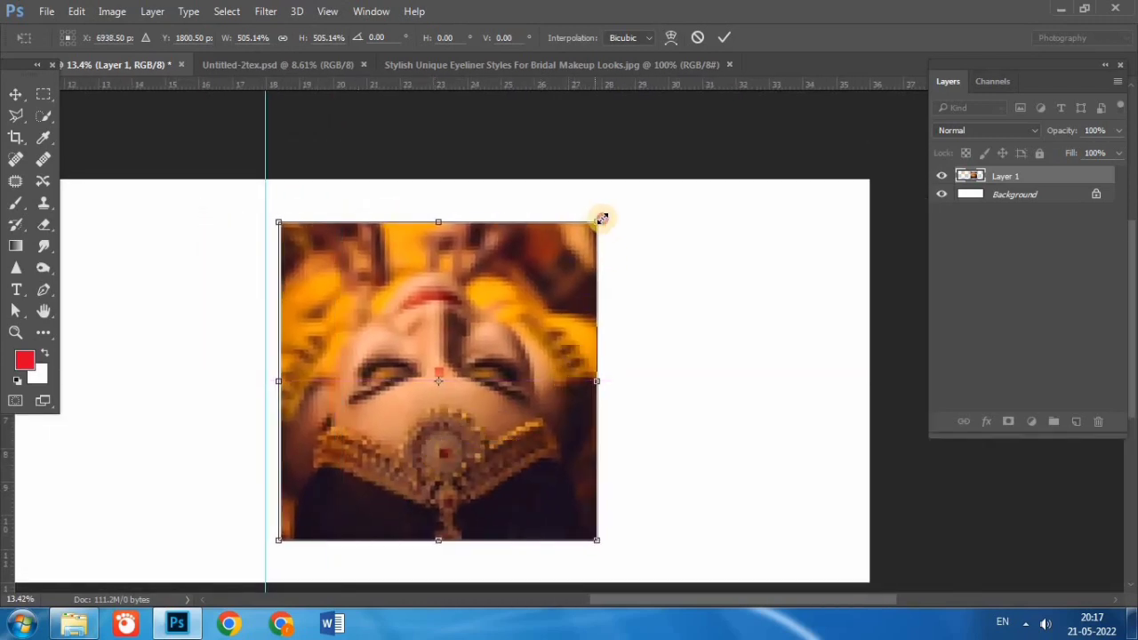
left_click_drag(597, 223, 645, 191)
left_click_drag(635, 539, 691, 587)
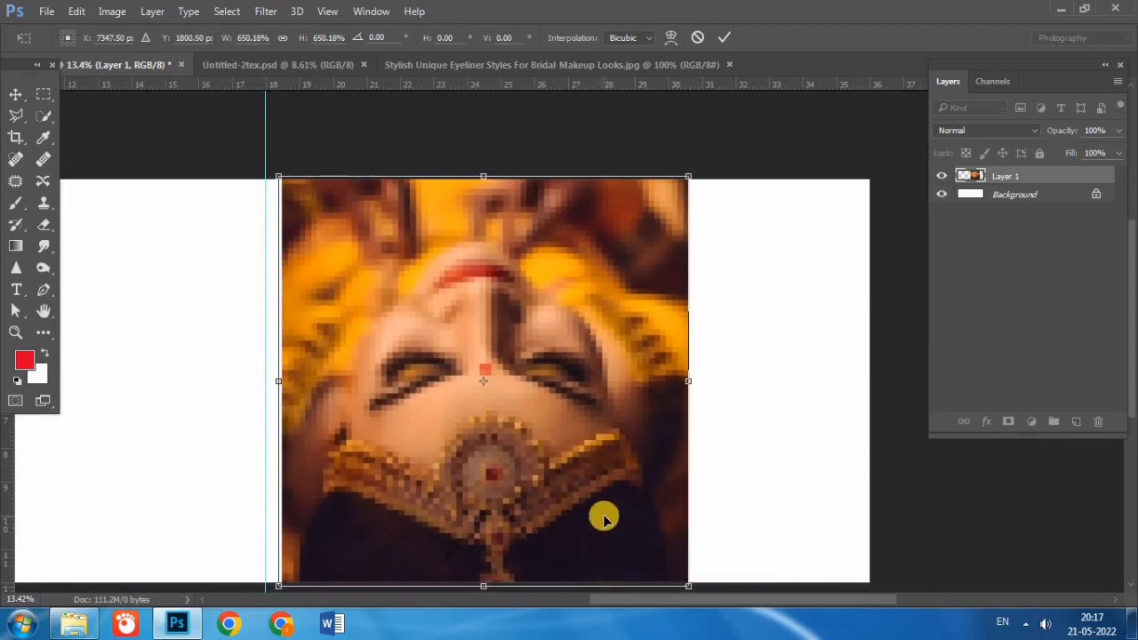
left_click_drag(602, 516, 616, 517)
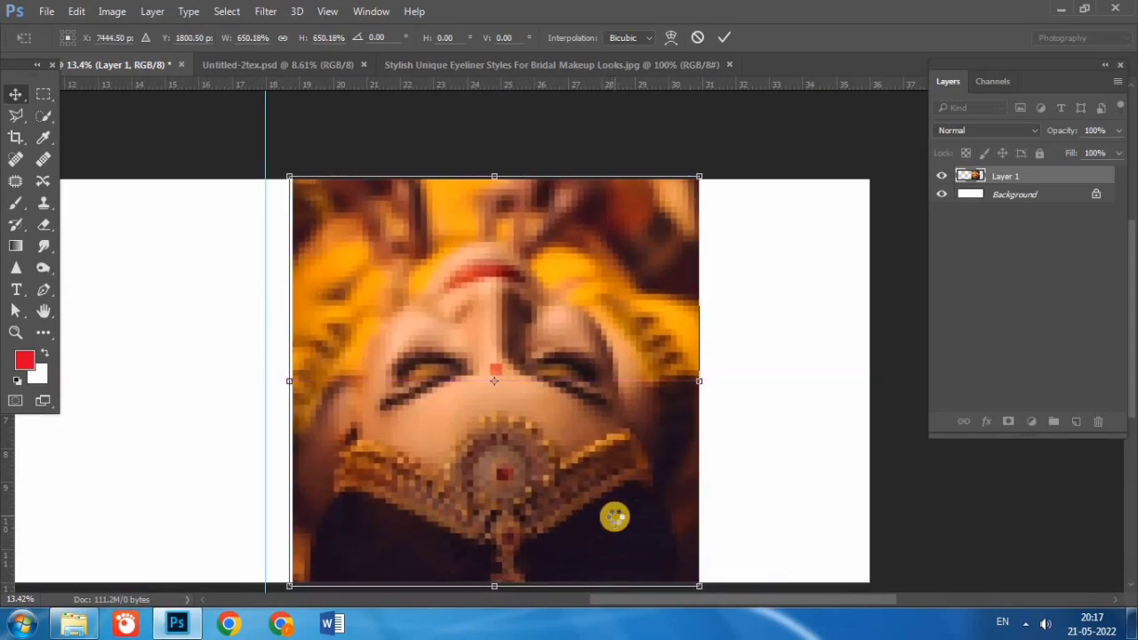
key("Return")
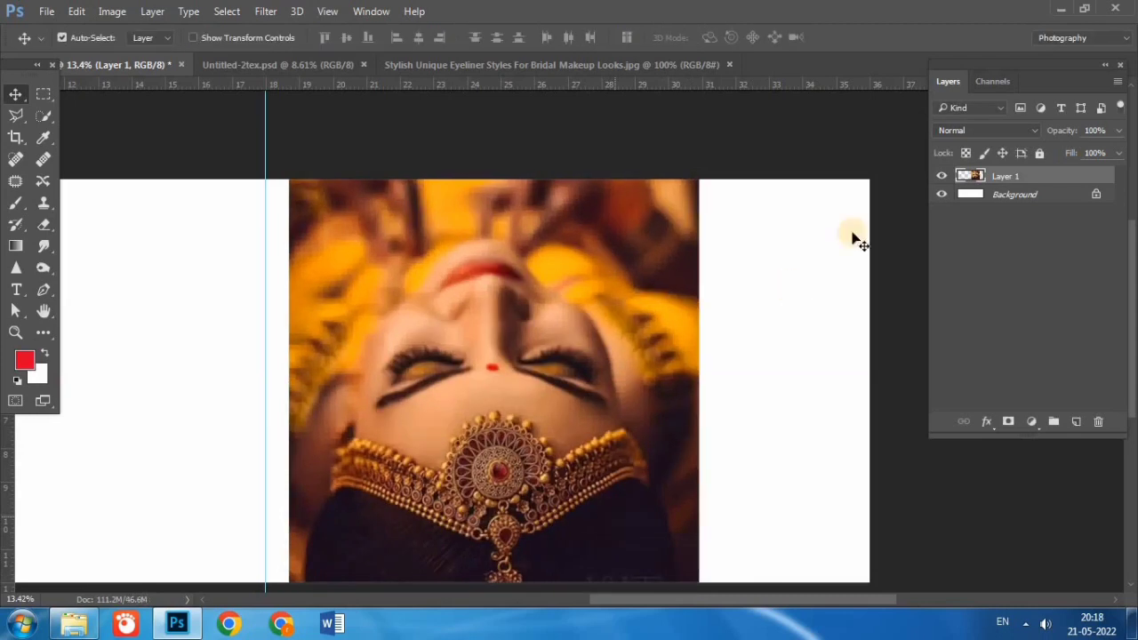
Step: Draw a rectangle shape above the Background layer covering the photo's area
left_click(1023, 194)
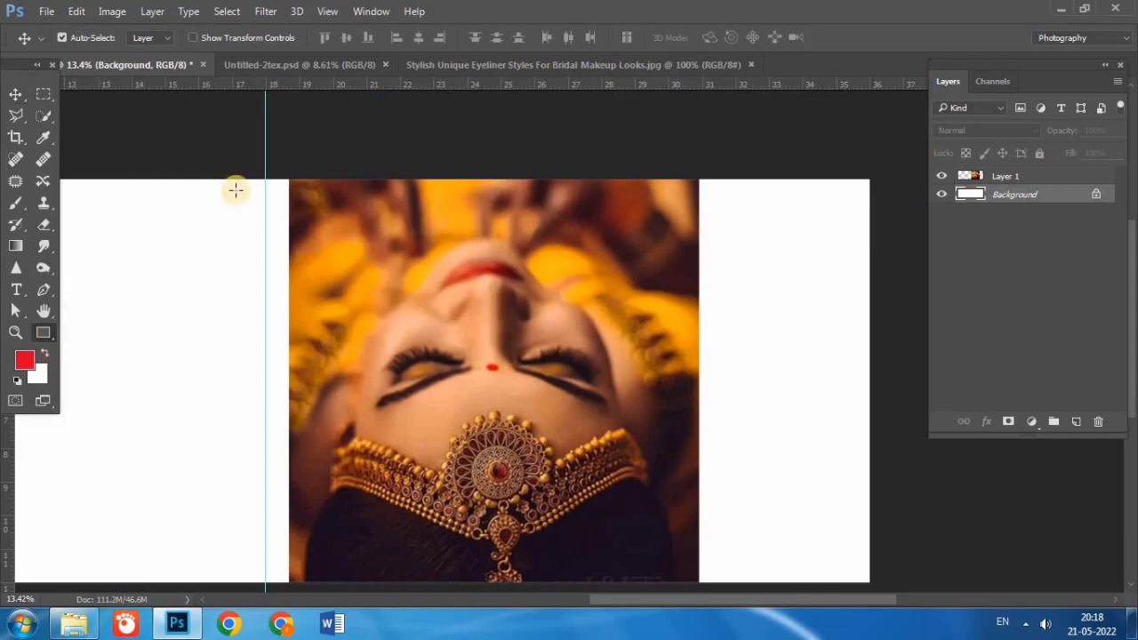
key("u")
left_click_drag(292, 178, 693, 584)
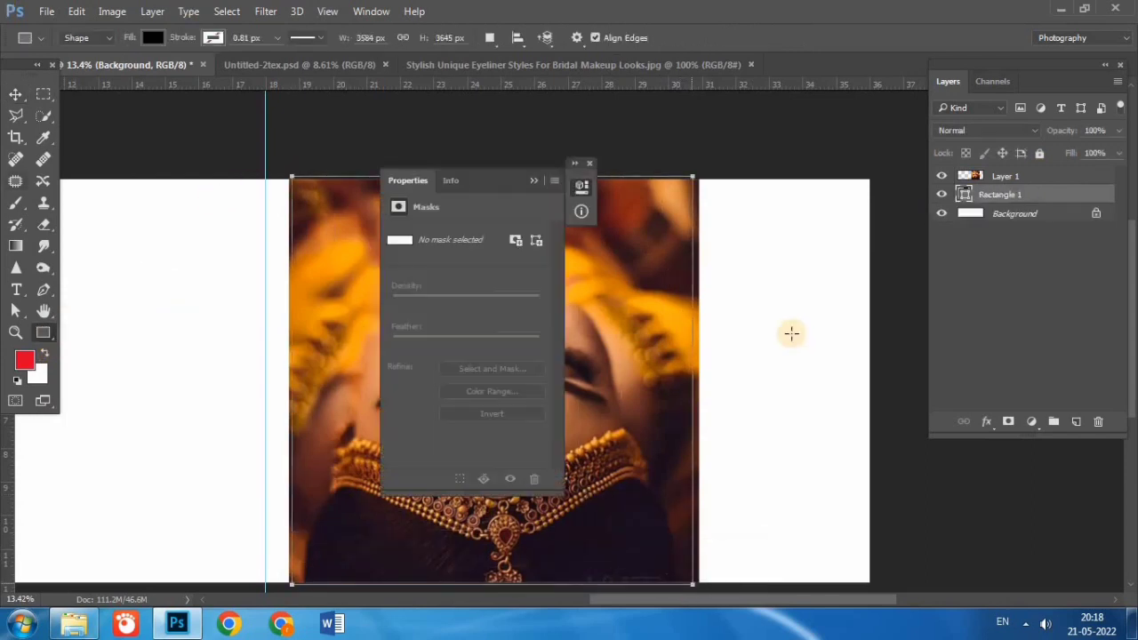
left_click(15, 94)
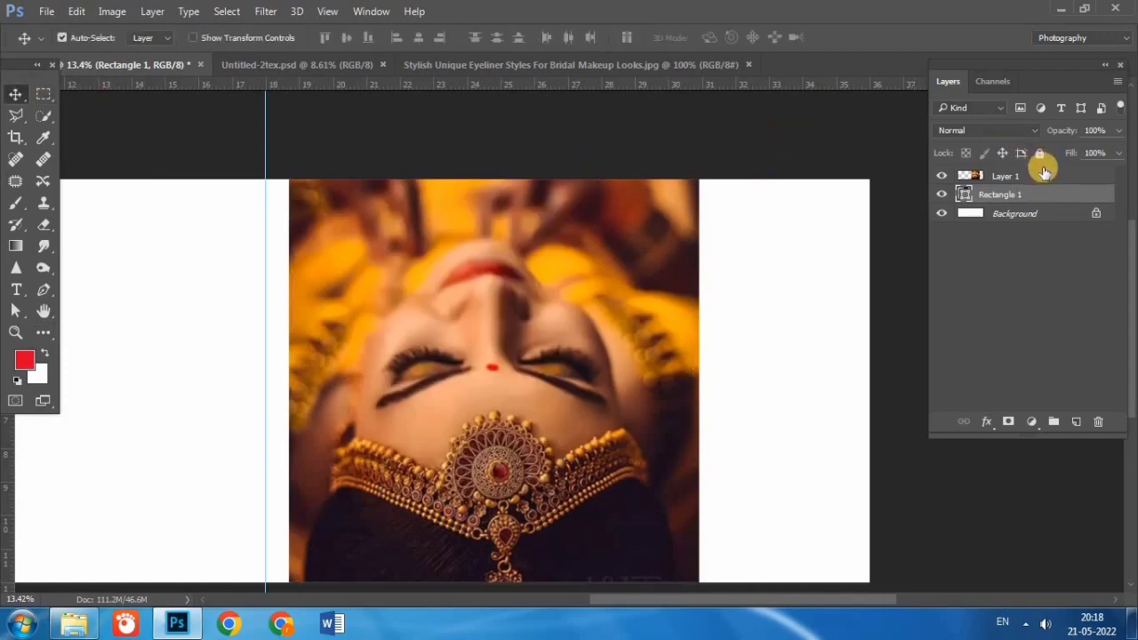
Step: Clip the photo layer into the rectangle and slide it left to the centre guide
left_click(1041, 176)
right_click(1043, 176)
left_click(792, 377)
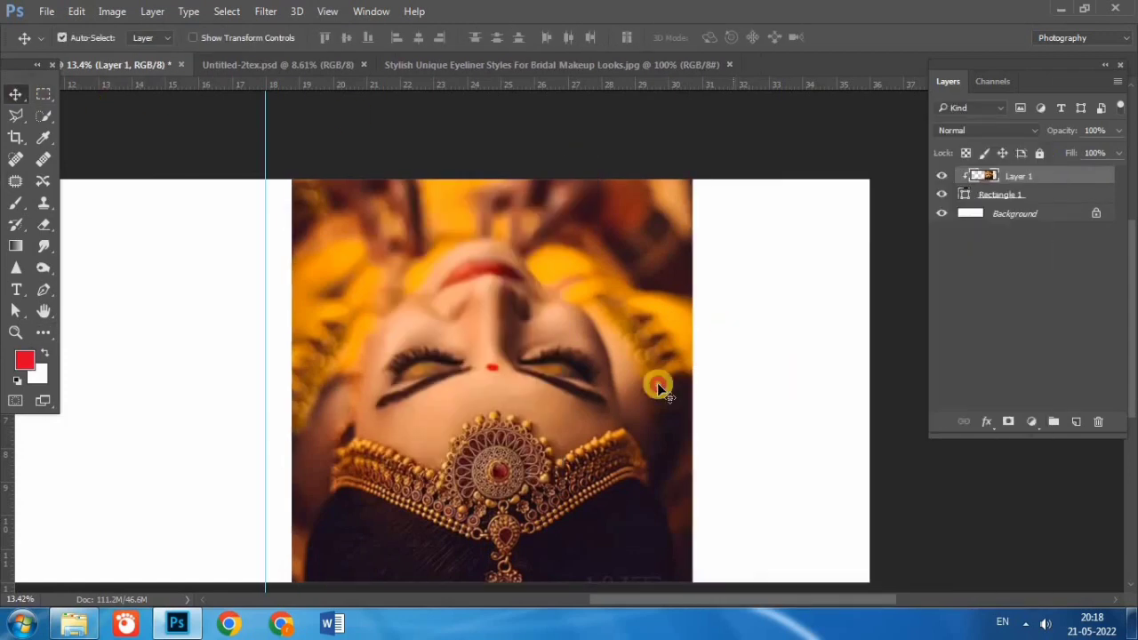
left_click_drag(656, 383, 634, 392)
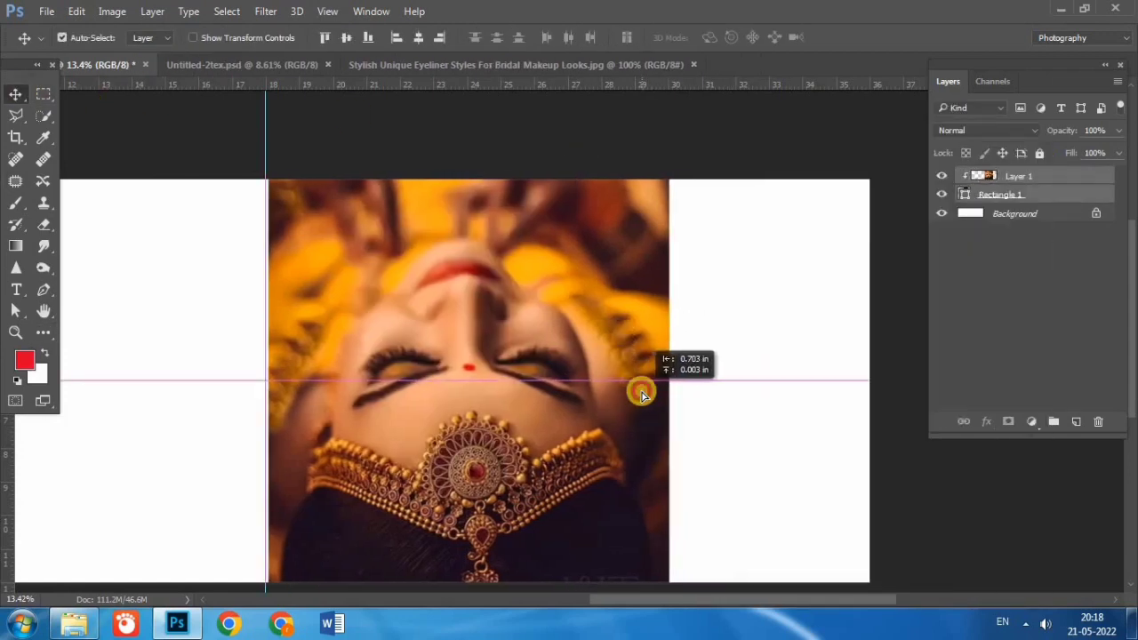
left_click(1070, 178)
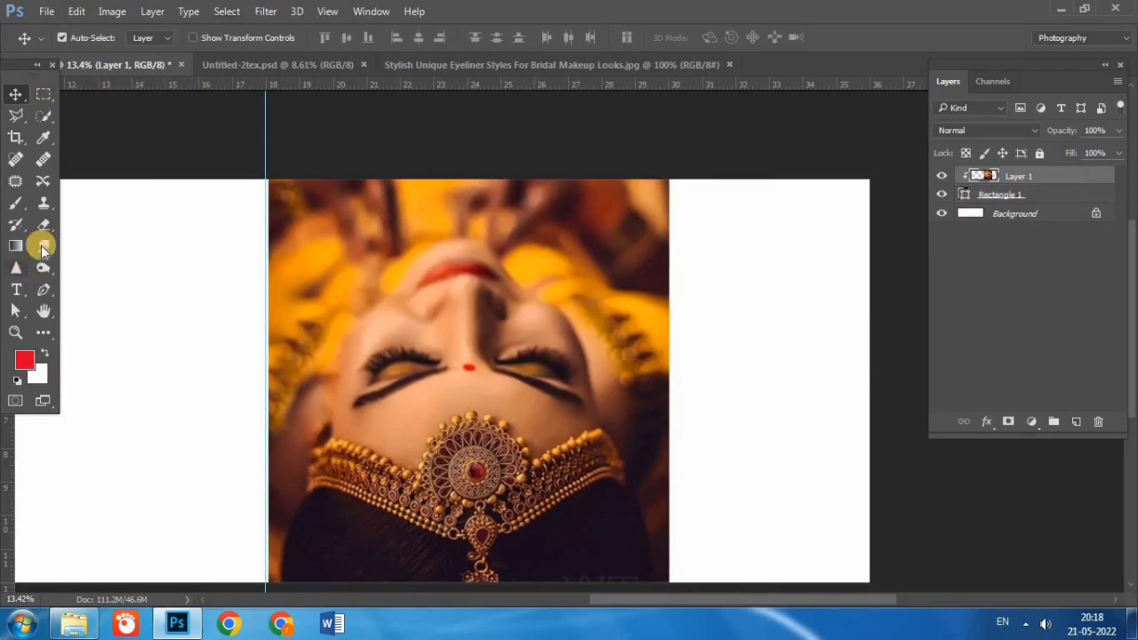
mouse_move(74, 623)
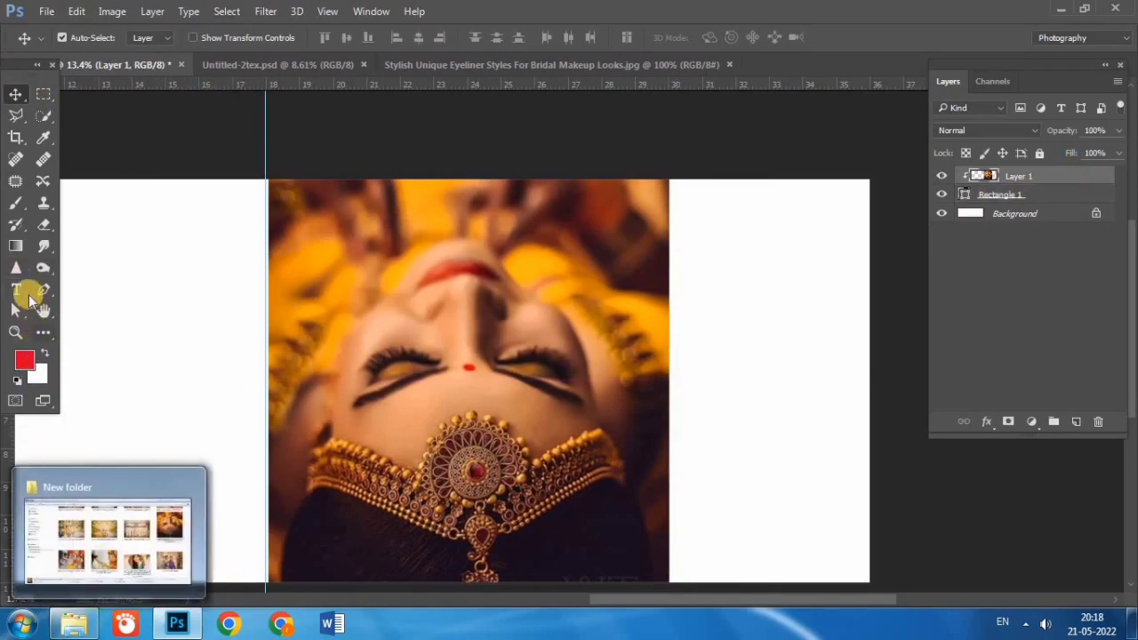
Step: Add 48 pt BRIDE text right of the photo, enlarge it to about 199% and move it up
left_click(18, 291)
left_click(713, 375)
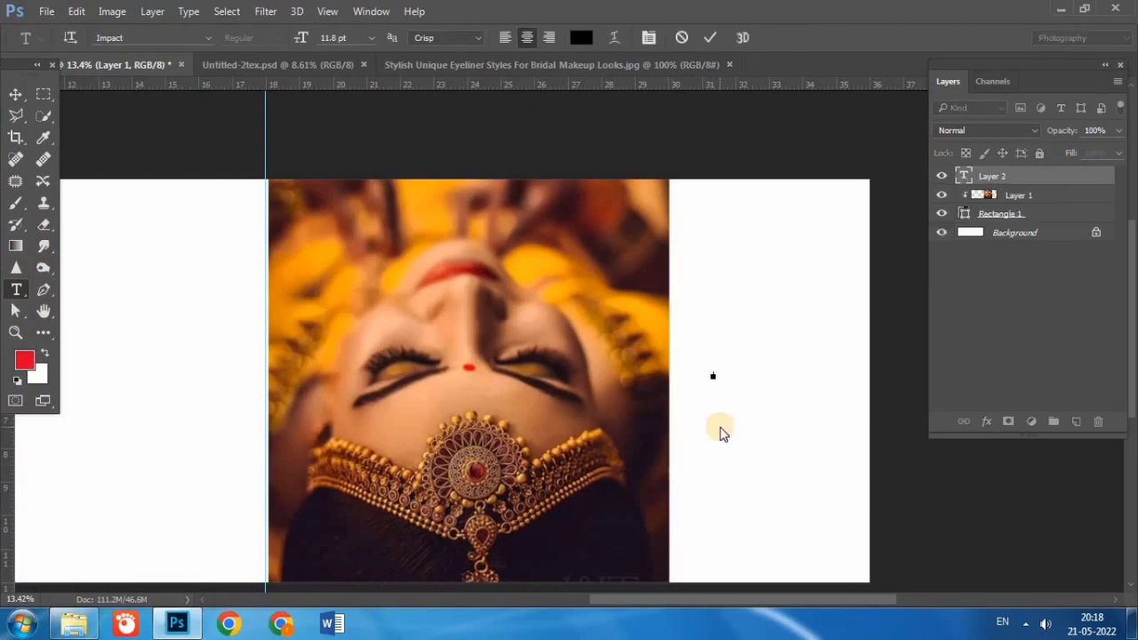
left_click(372, 38)
left_click(366, 300)
type("BRIDE")
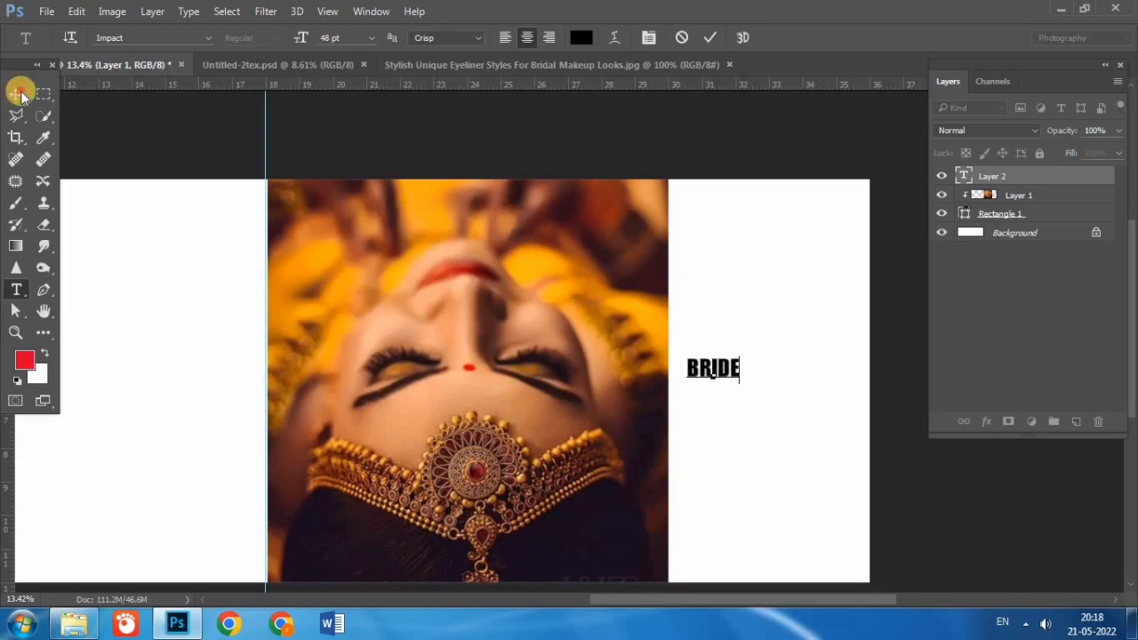
left_click(18, 93)
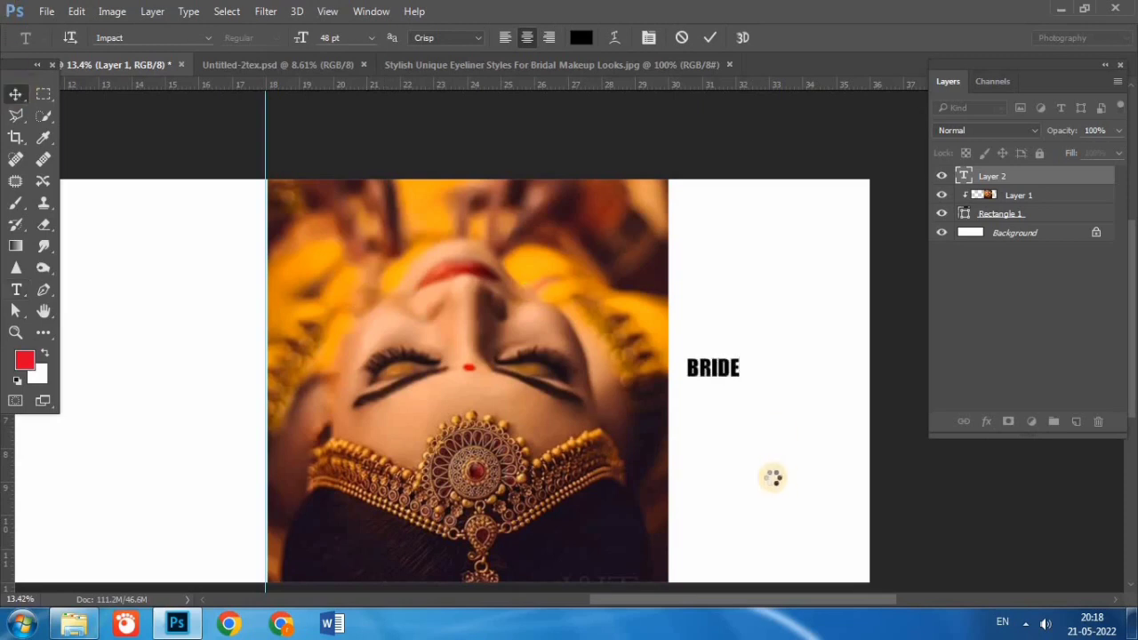
key("ctrl+t")
left_click_drag(766, 343, 787, 341)
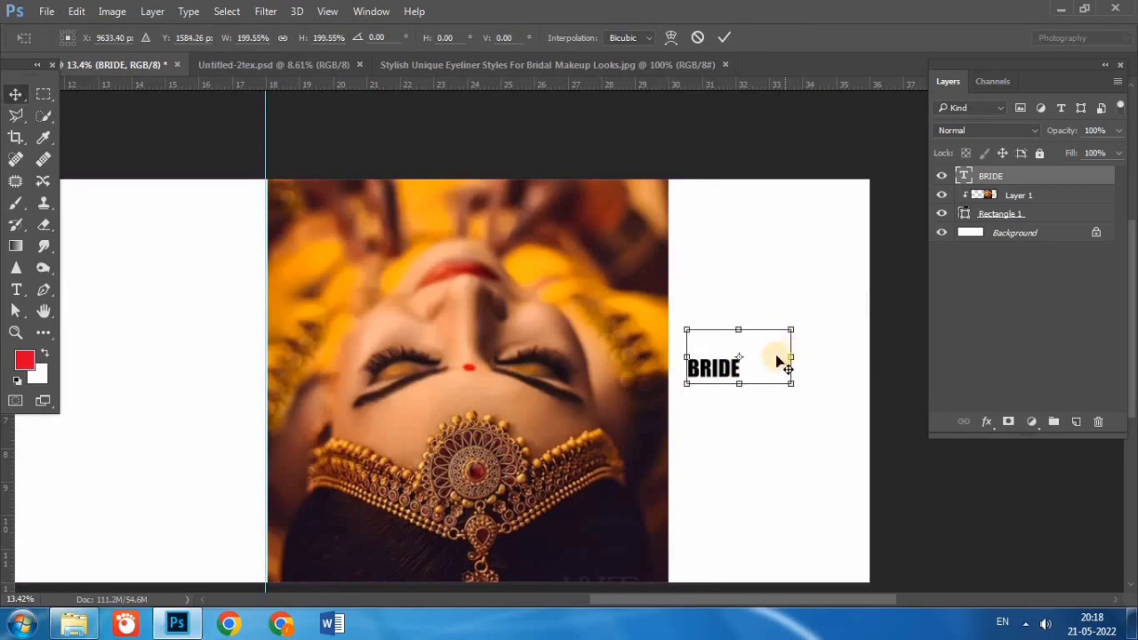
key("Return")
mouse_move(788, 370)
left_mouse_down()
mouse_move(774, 349)
mouse_move(797, 329)
left_mouse_up()
Step: Add THE just above BRIDE and the bride's name on a line below it
left_click(16, 291)
left_click(710, 280)
type("THE")
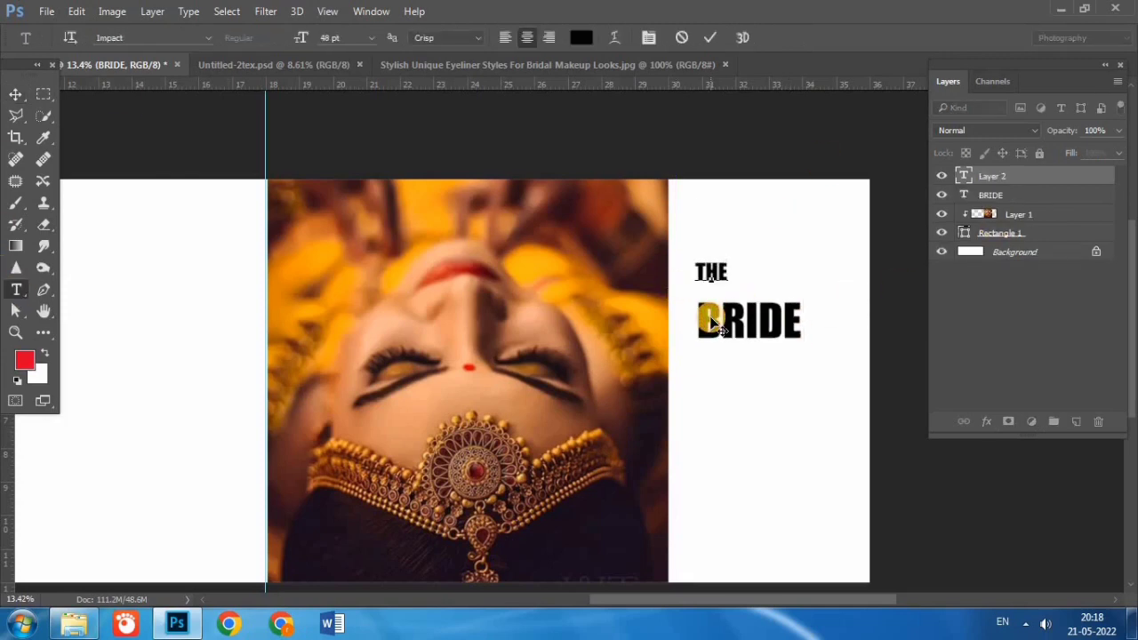
left_click(15, 94)
left_click_drag(722, 270, 723, 289)
left_click(16, 290)
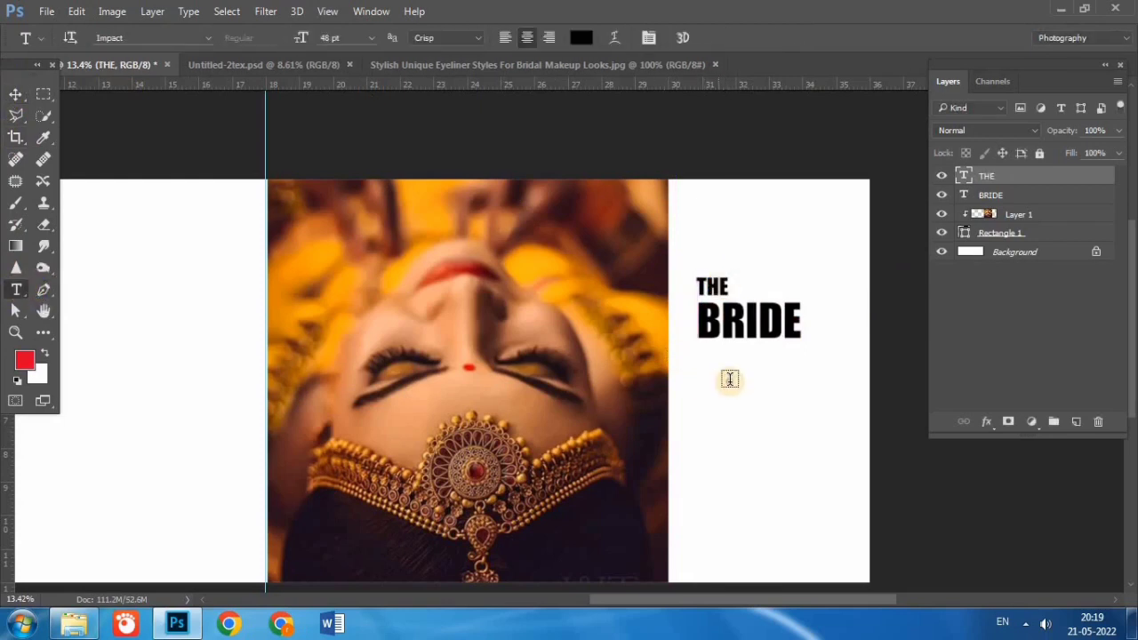
left_click(729, 381)
type("SUMAN")
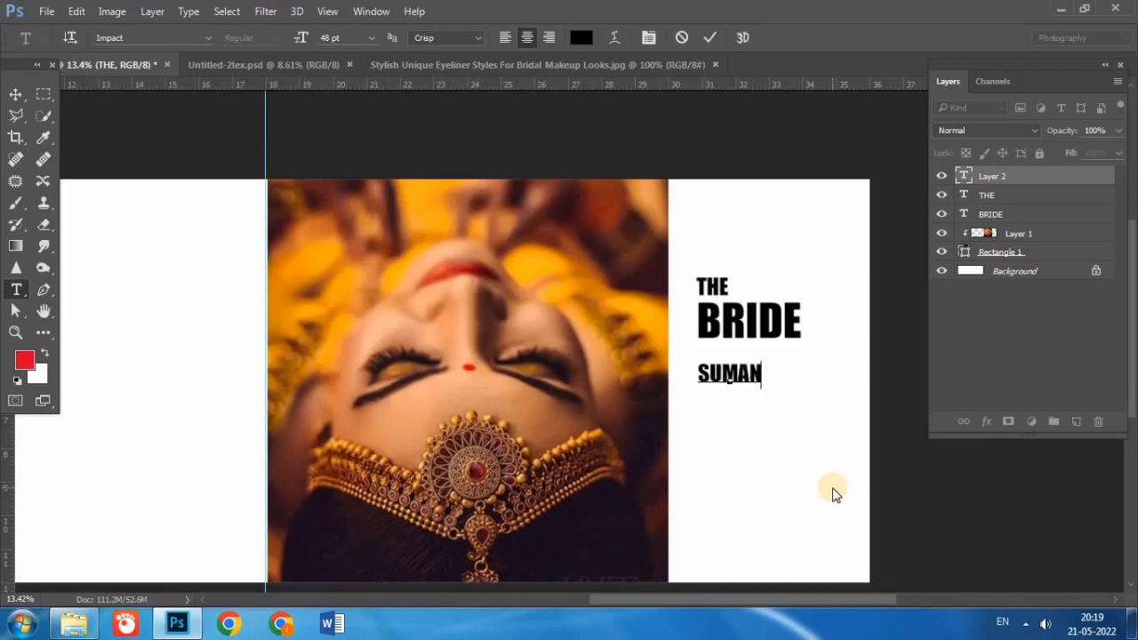
left_click(13, 98)
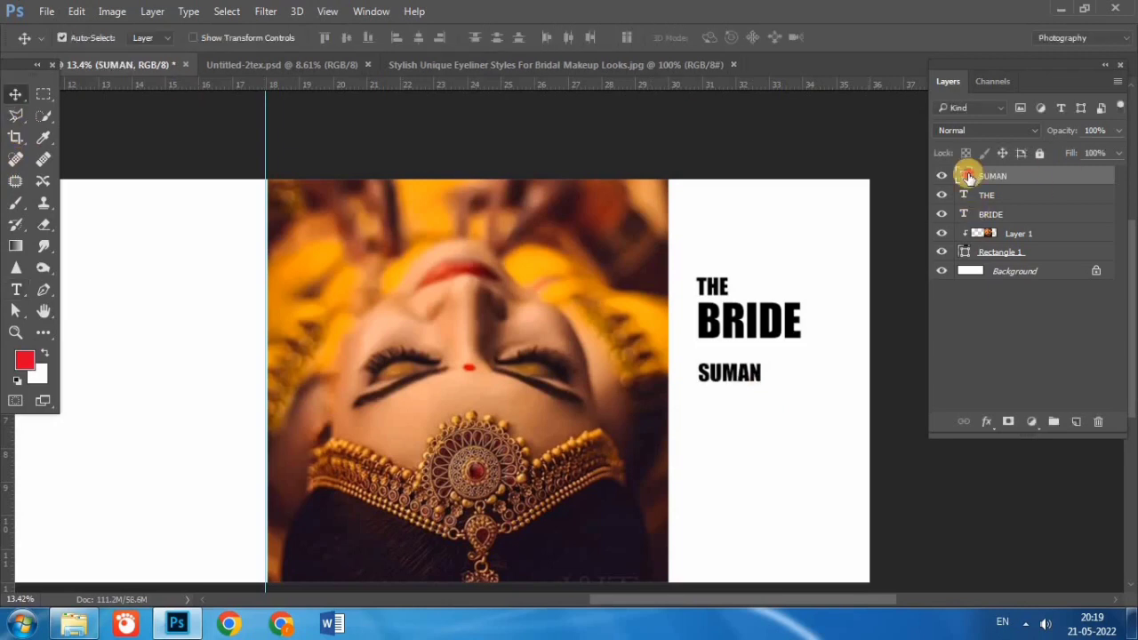
Step: Set the bride's name in Book Antiqua and move it directly under BRIDE
double_click(965, 175)
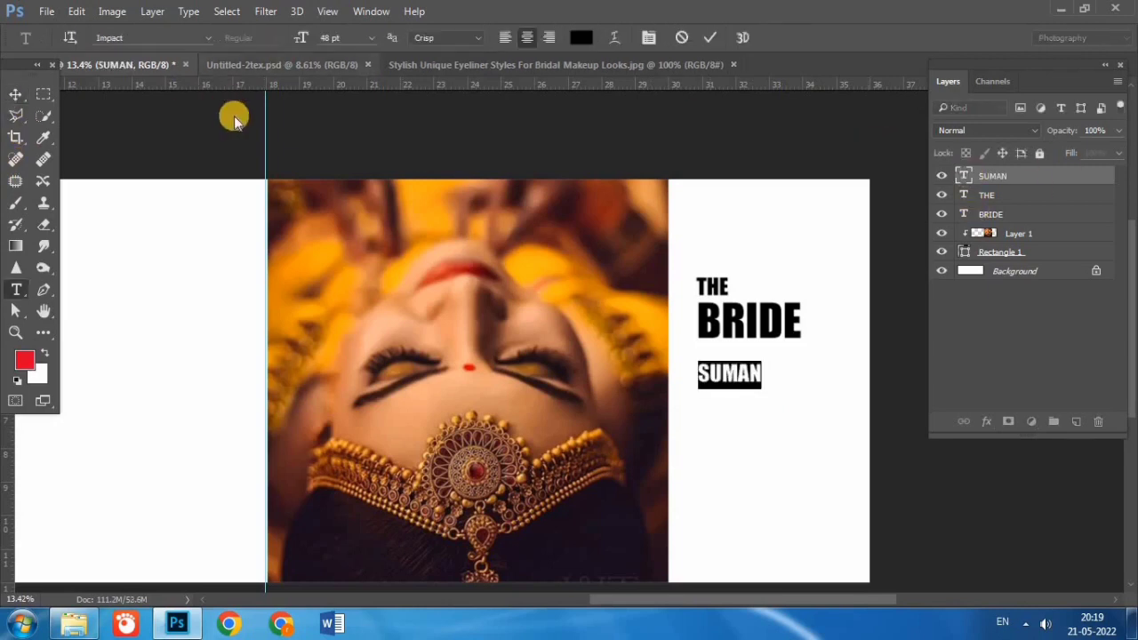
left_click(207, 38)
scroll(330, 128, "up", 3)
scroll(402, 98, "up", 8)
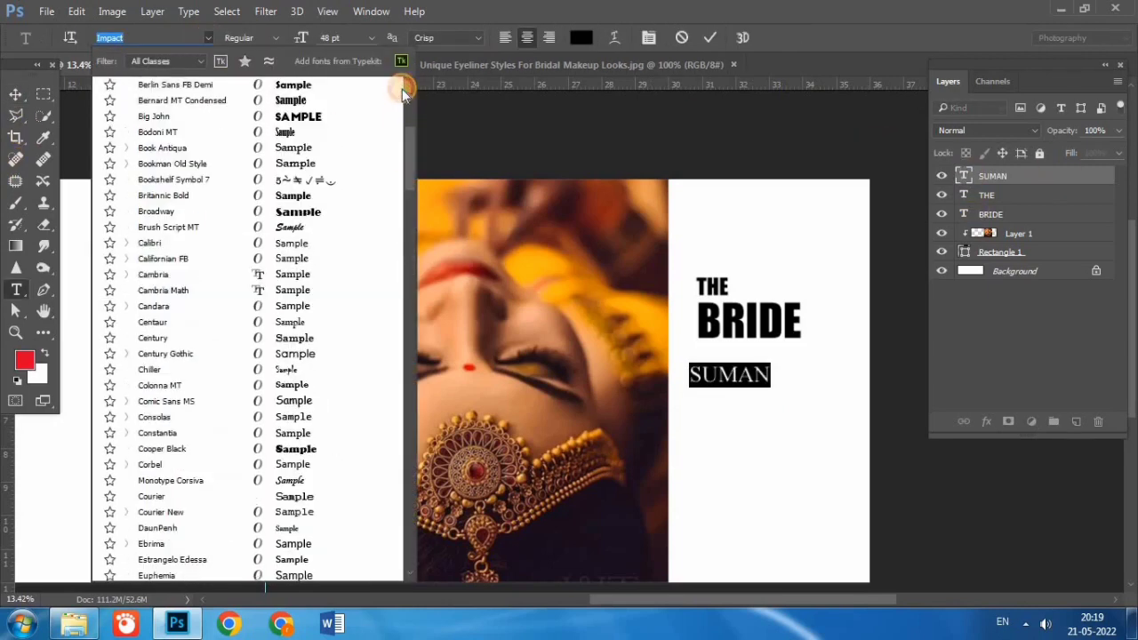
scroll(402, 89, "up", 3)
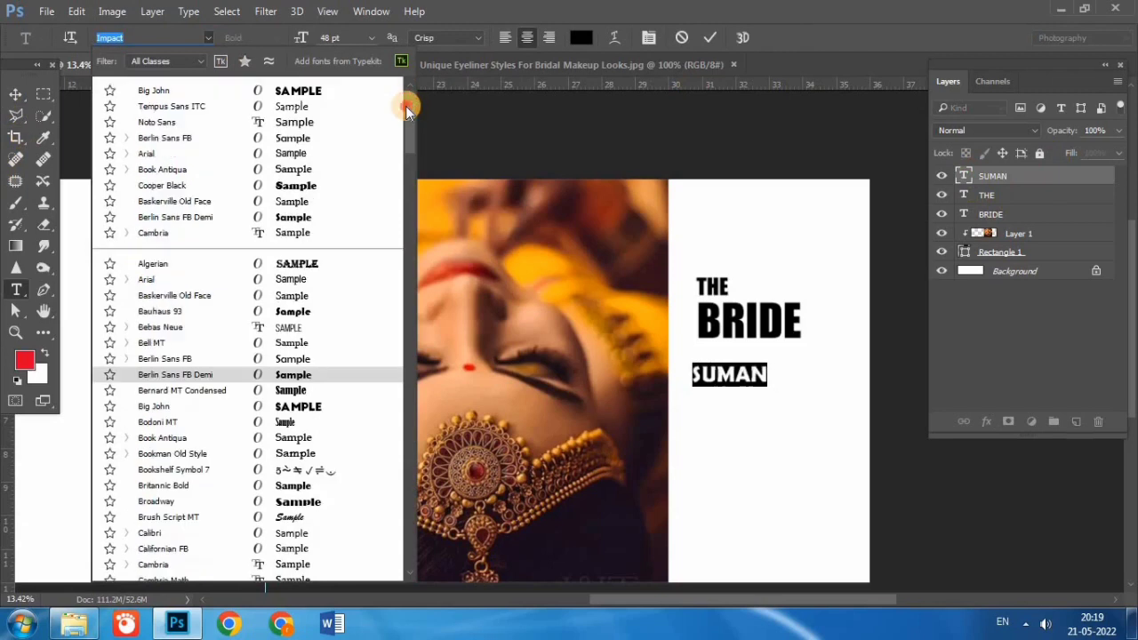
left_click(302, 141)
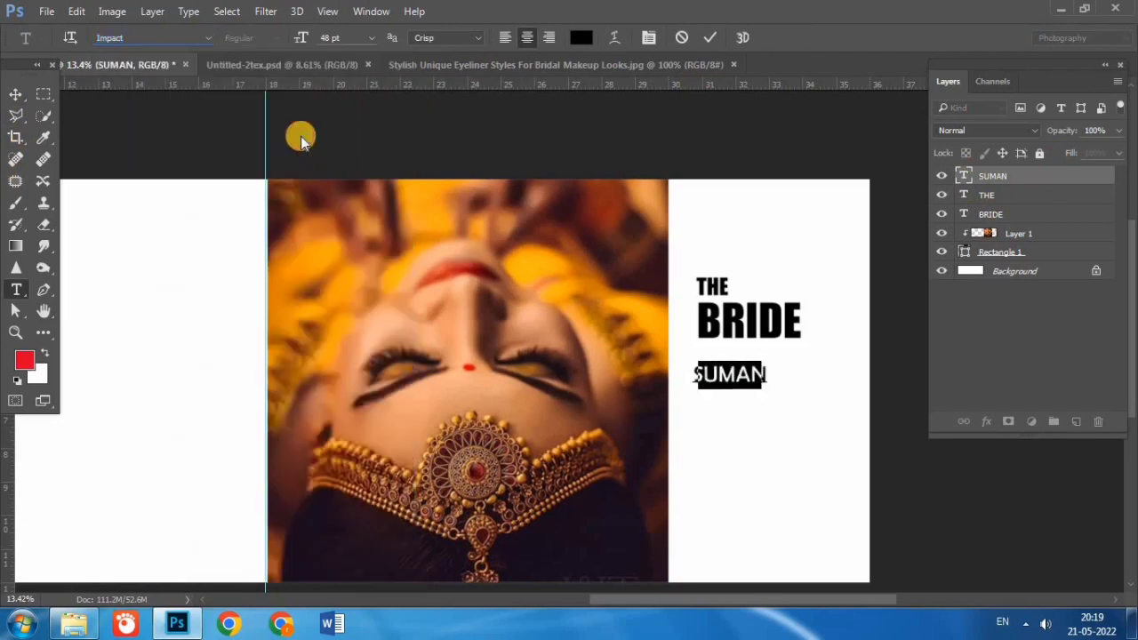
left_click(208, 38)
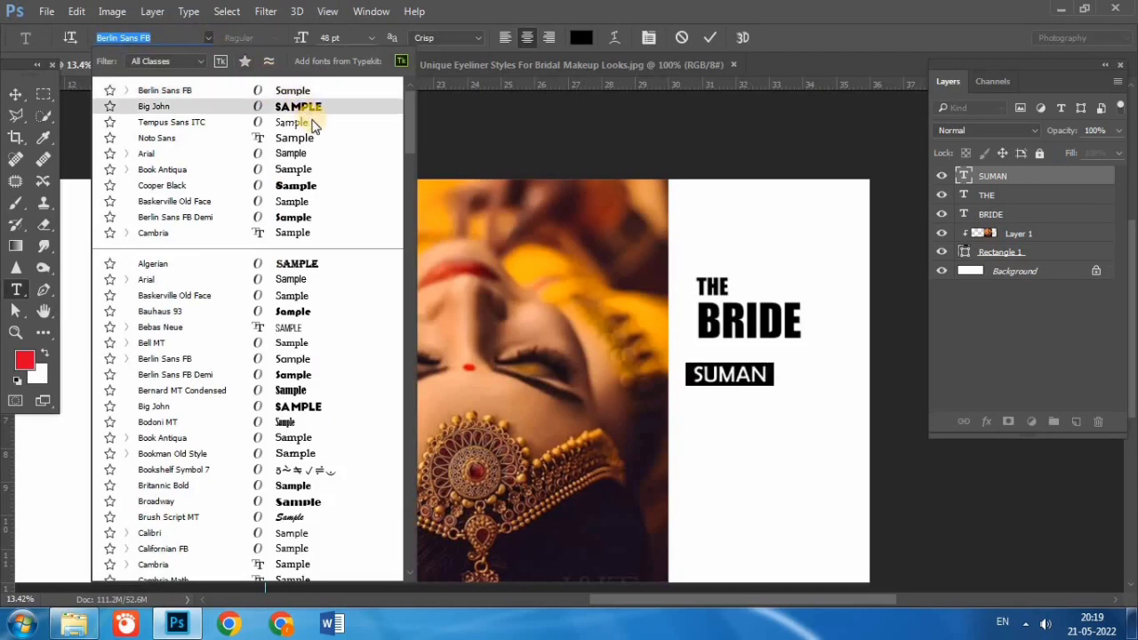
left_click(313, 169)
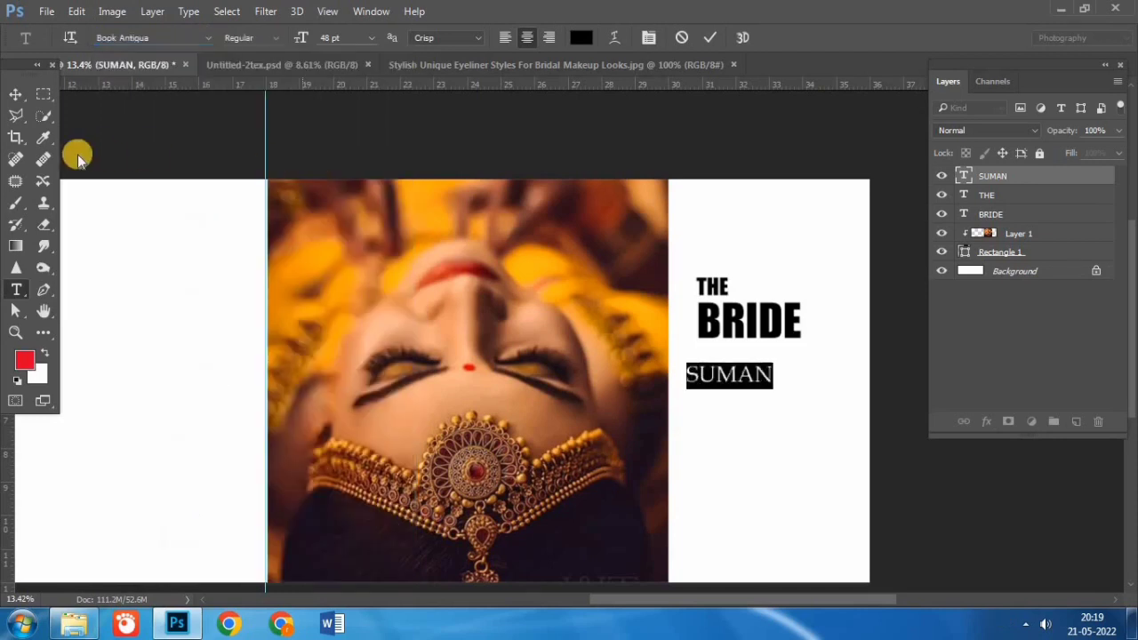
left_click(15, 93)
left_click_drag(762, 375, 803, 342)
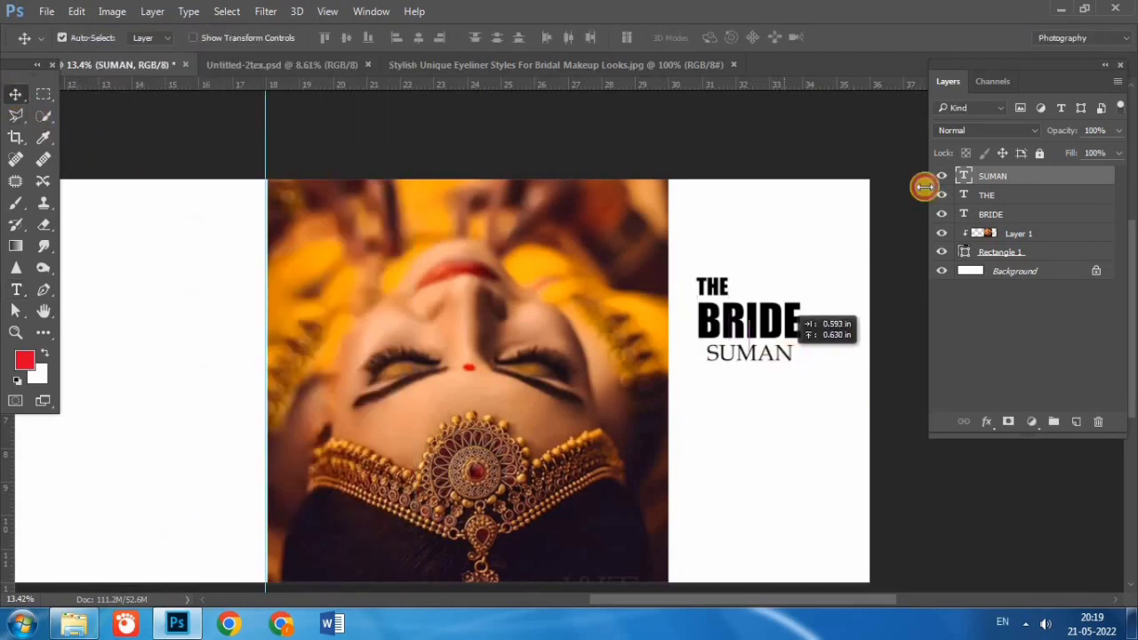
Step: Shrink the name to 30 pt, space its letters apart, and nudge it closer to BRIDE
double_click(964, 175)
left_click(371, 38)
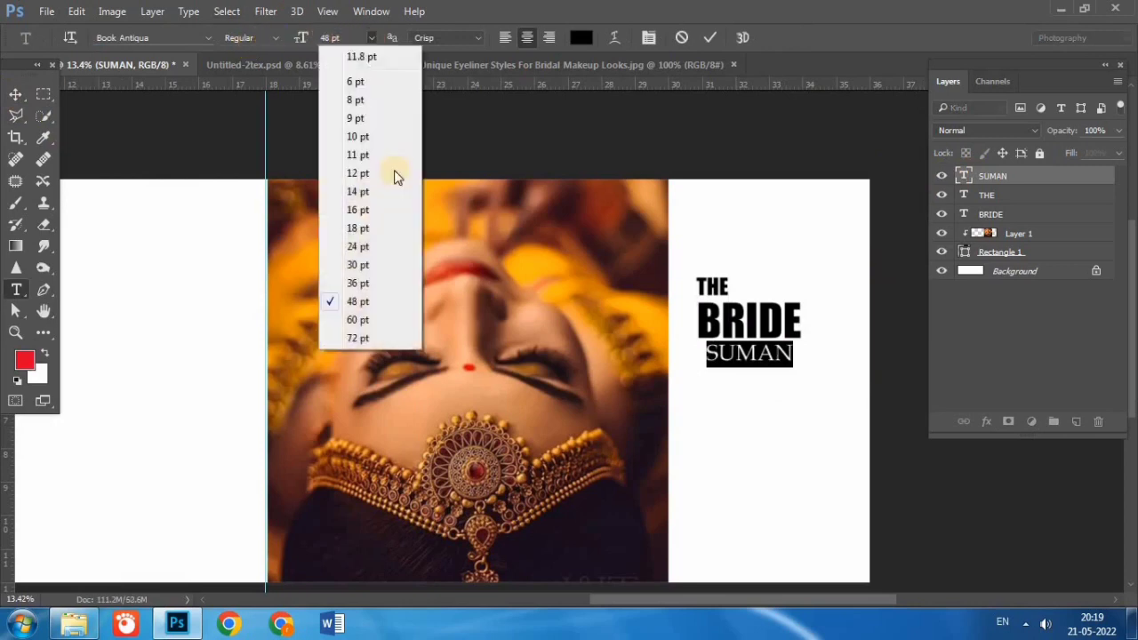
left_click(358, 265)
left_click(13, 96)
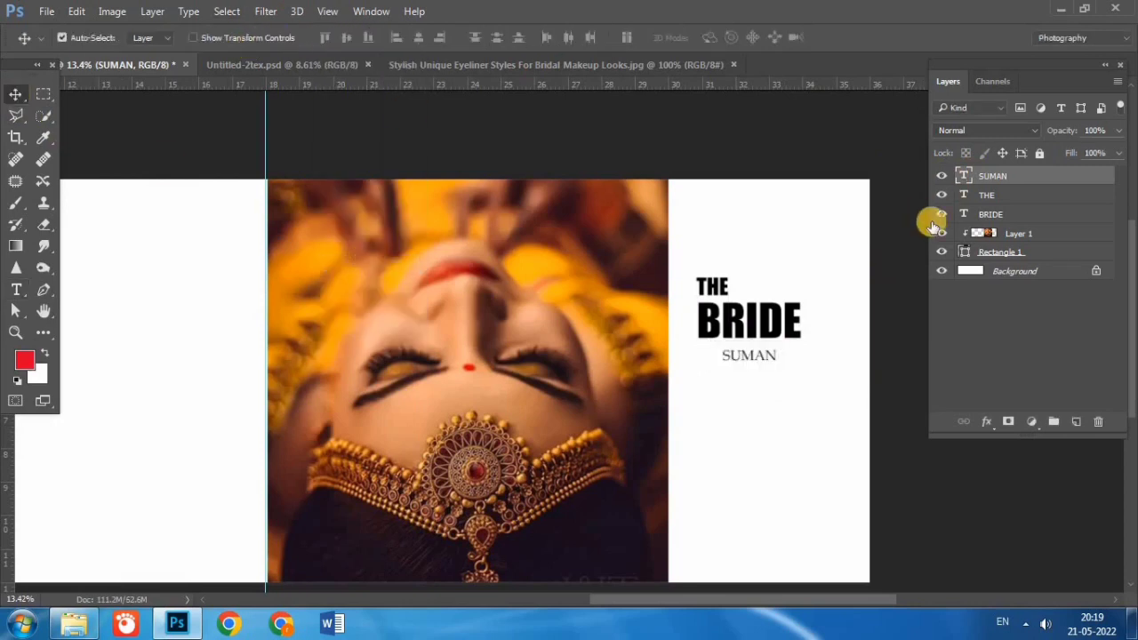
double_click(964, 171)
left_click(731, 357)
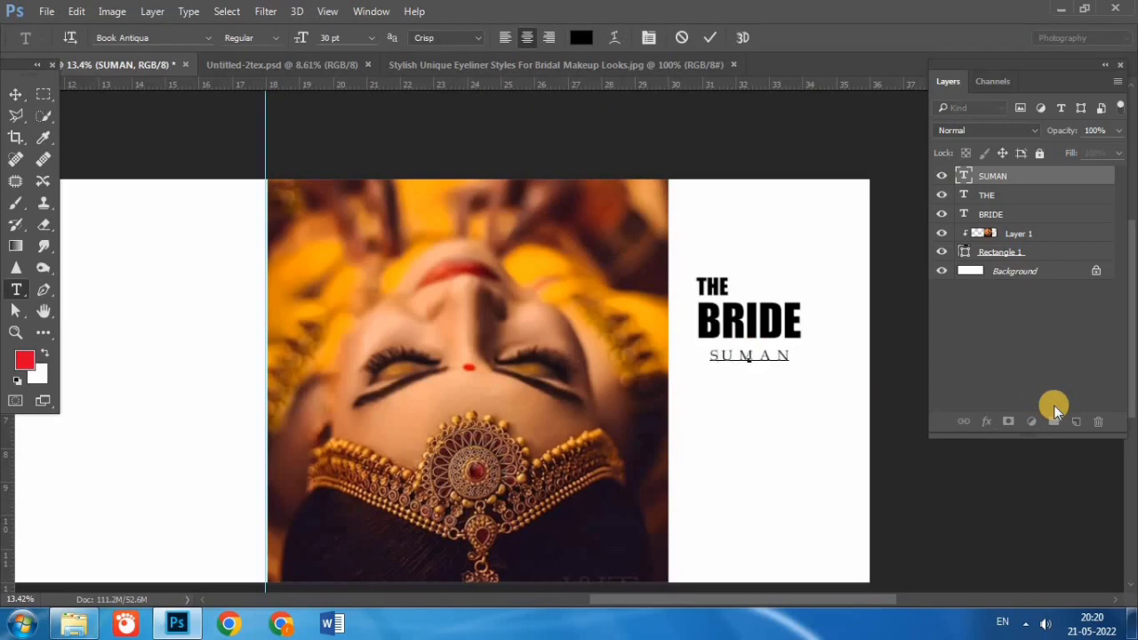
left_click(13, 96)
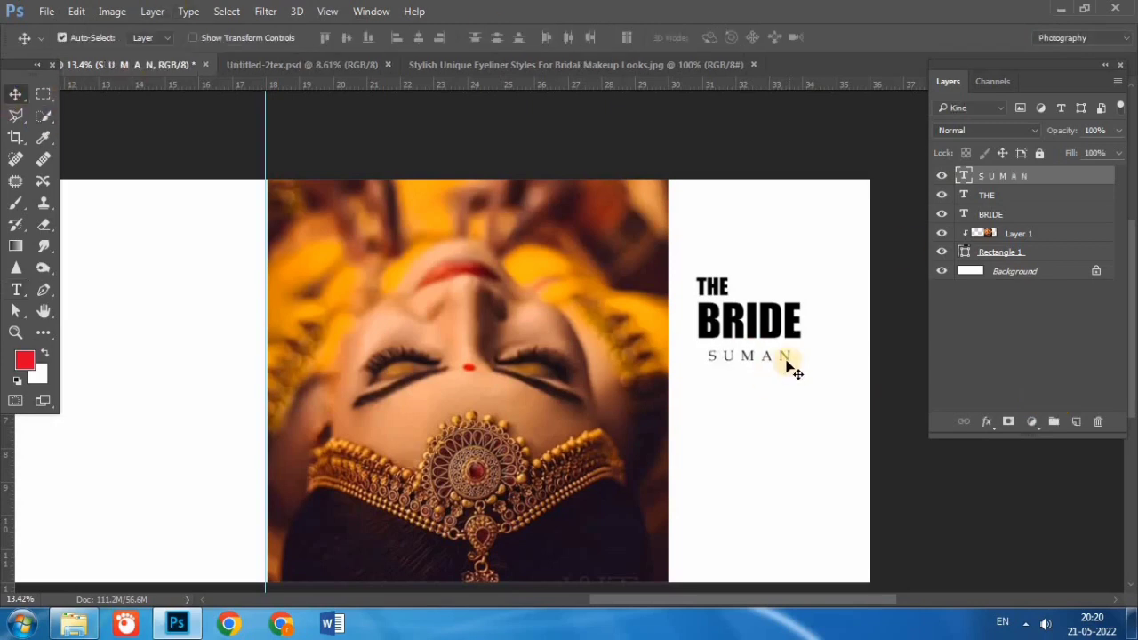
left_click_drag(787, 358, 787, 352)
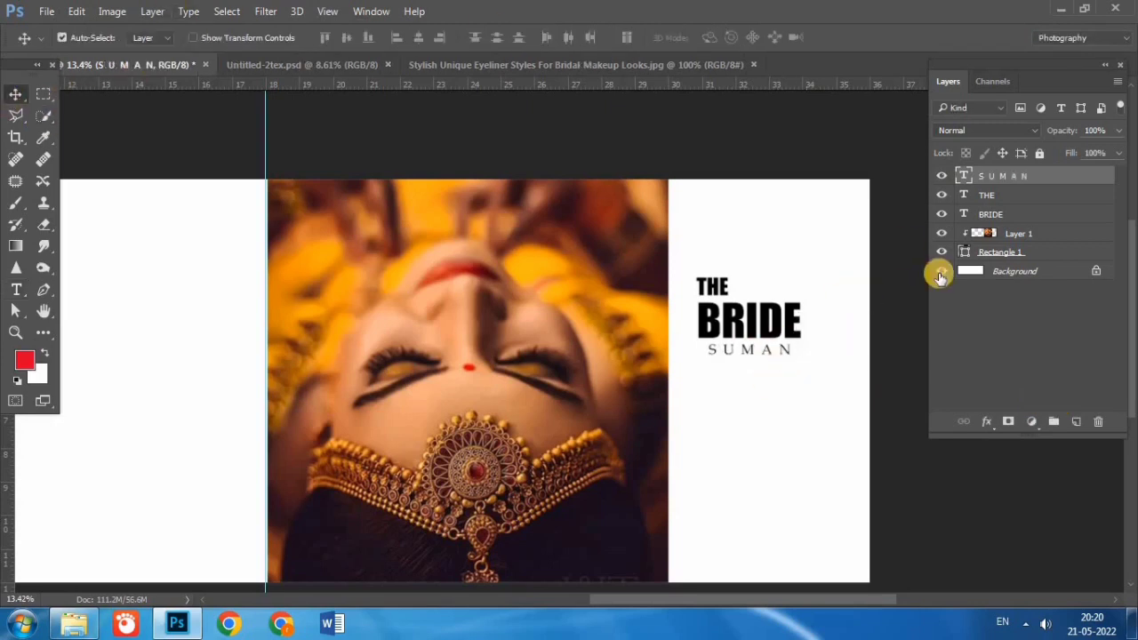
double_click(963, 175)
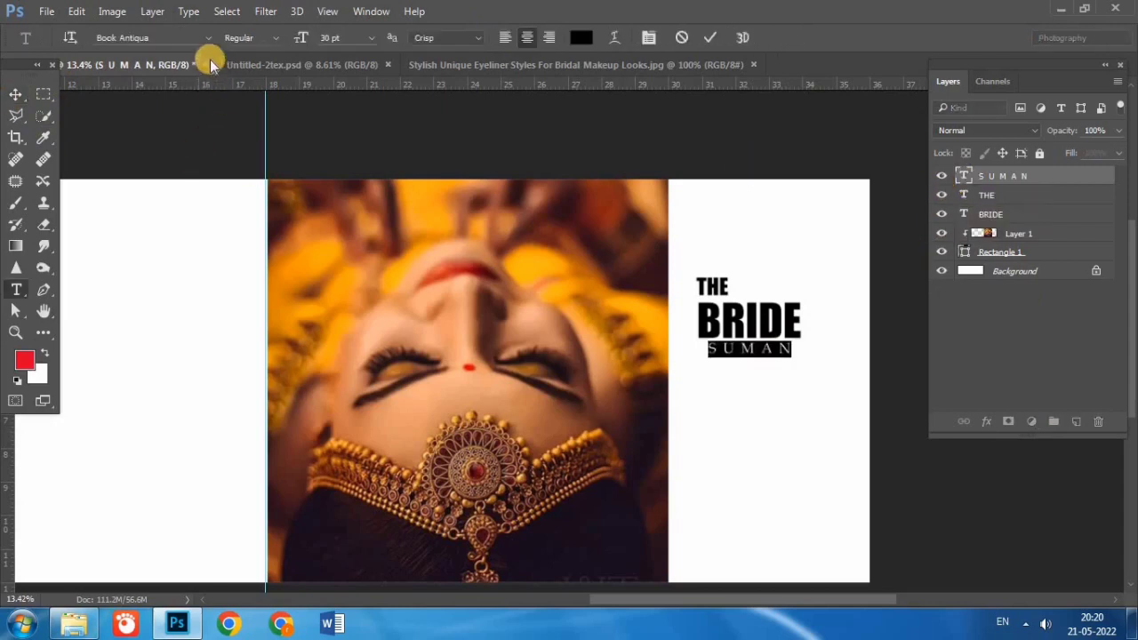
left_click(204, 40)
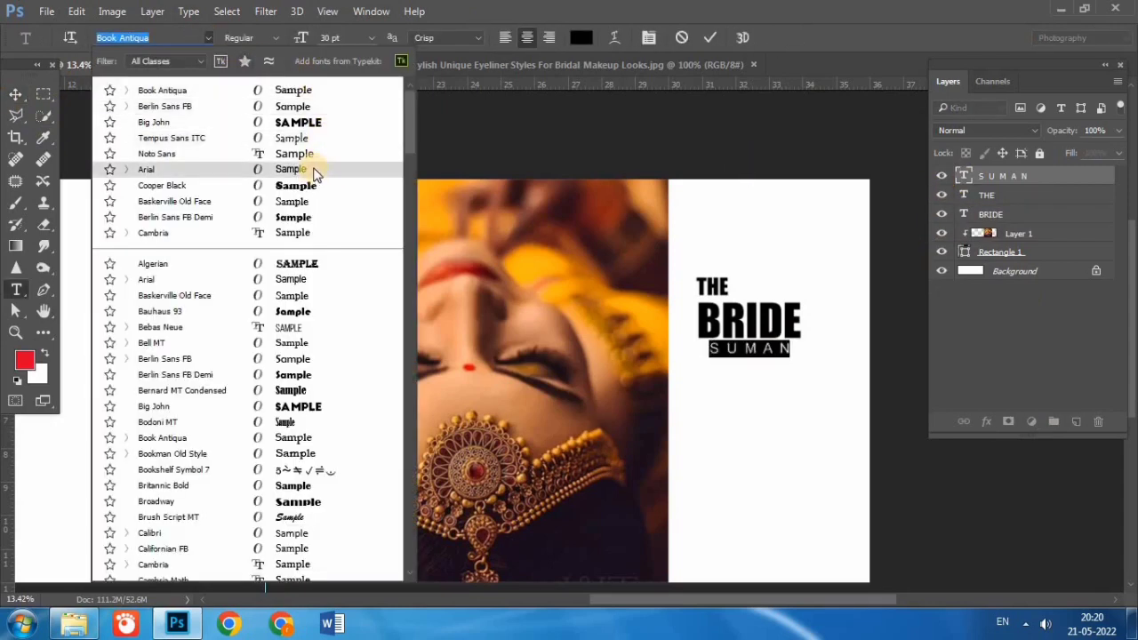
key("Escape")
left_click(16, 101)
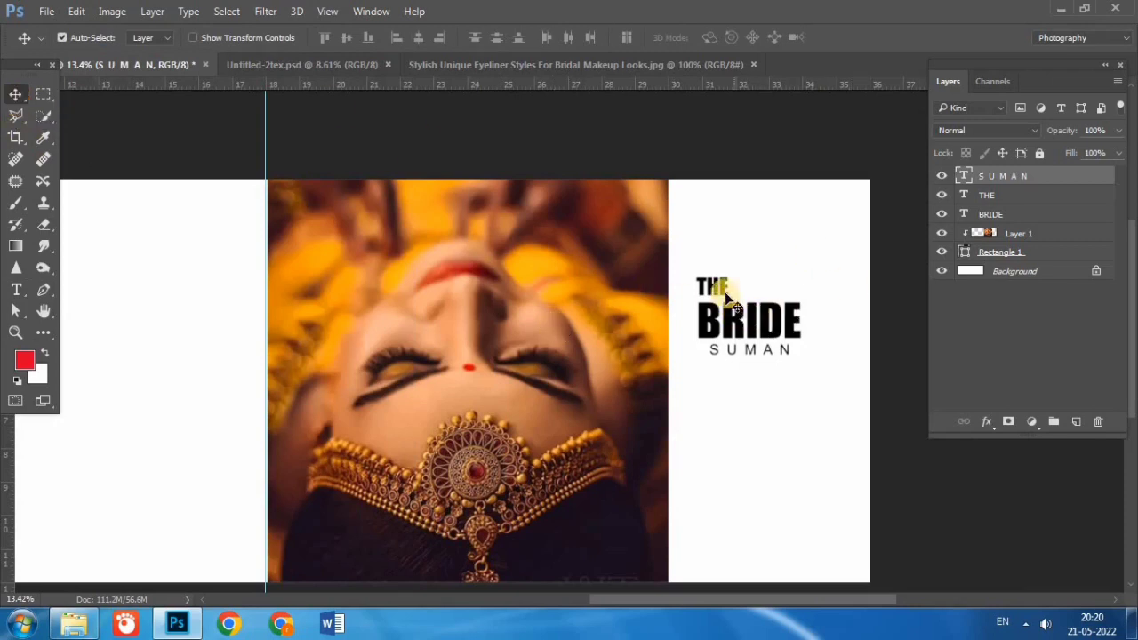
Step: Change the colour of the THE text to red
left_click(718, 286)
double_click(965, 196)
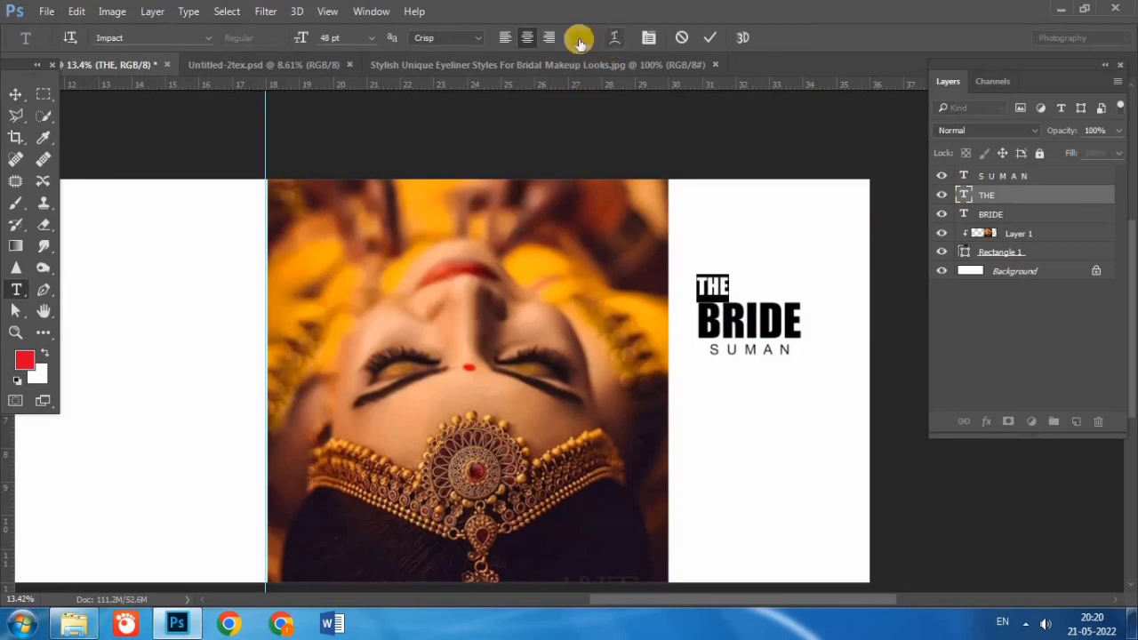
left_click(579, 38)
left_click_drag(637, 325, 258, 354)
left_click(628, 305)
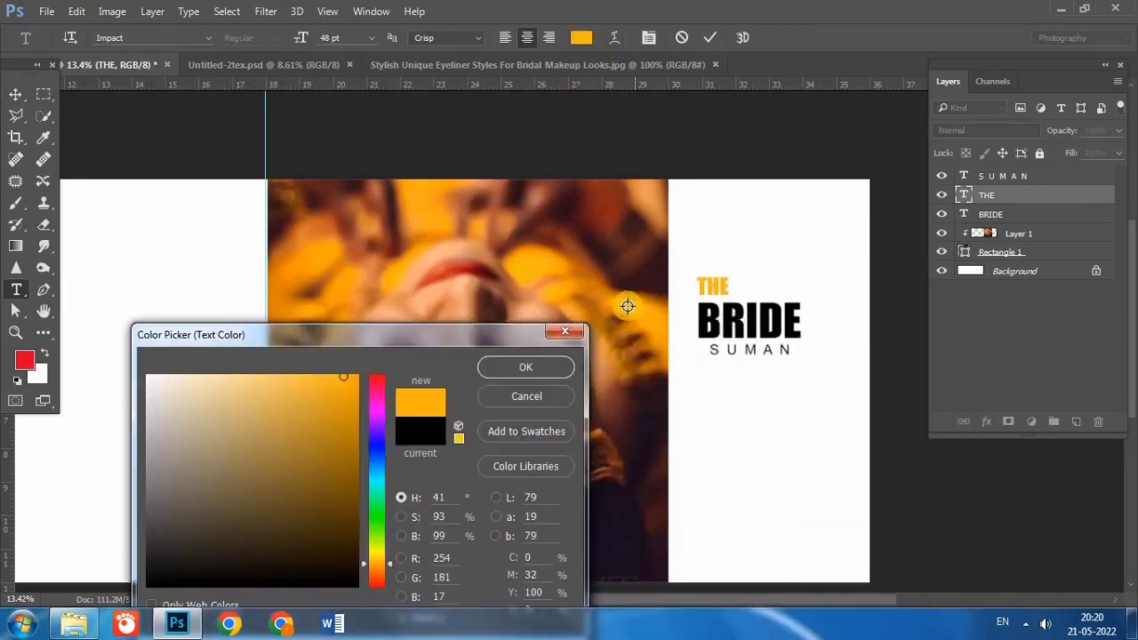
left_click(377, 382)
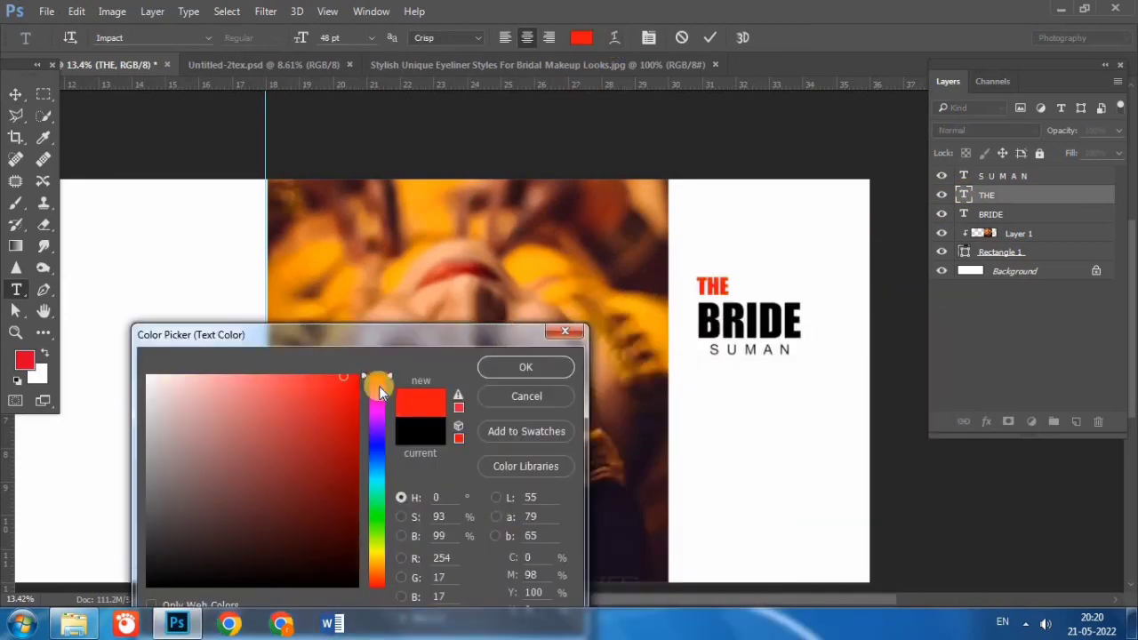
left_click(526, 367)
left_click(15, 94)
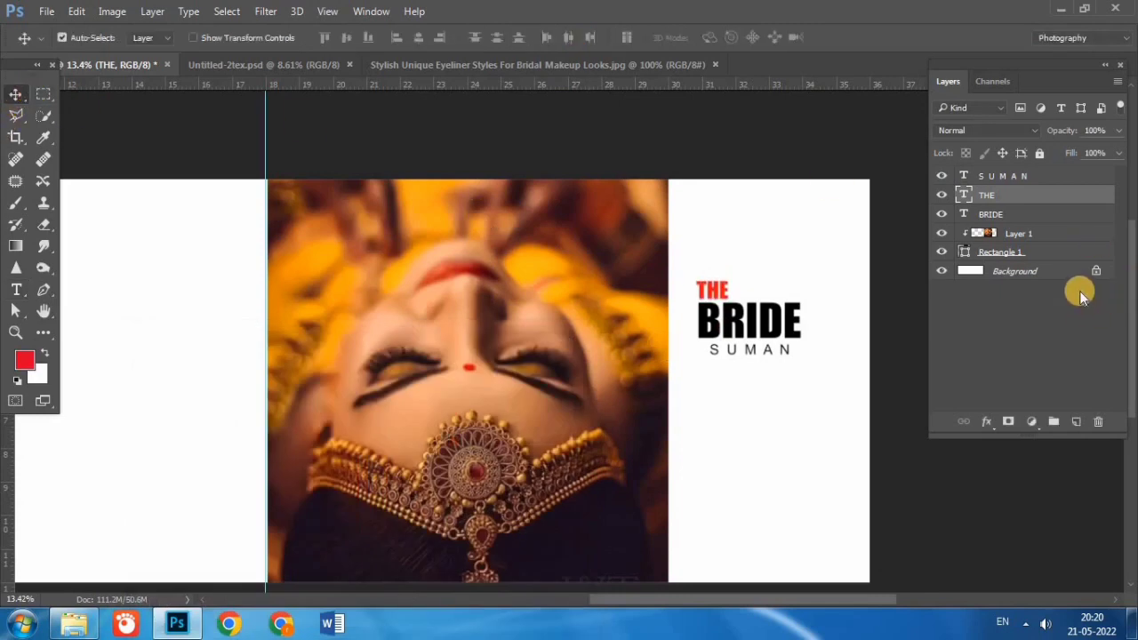
Step: Draw a black circle about 4 inches across below the name on the right page
left_click(1014, 176)
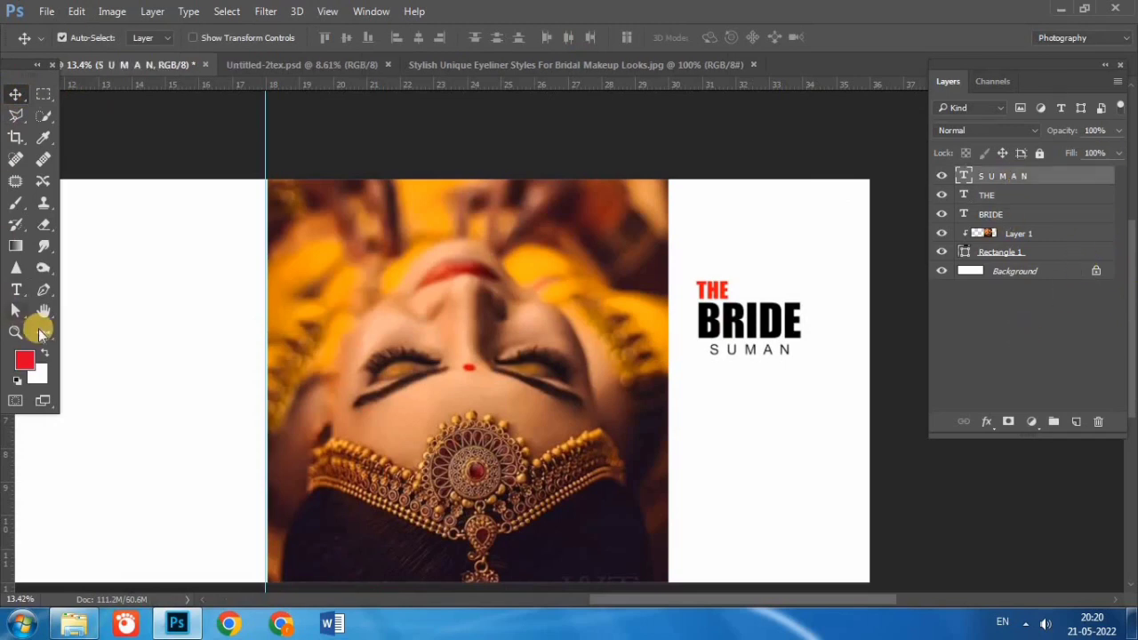
right_click(39, 333)
left_click(134, 528)
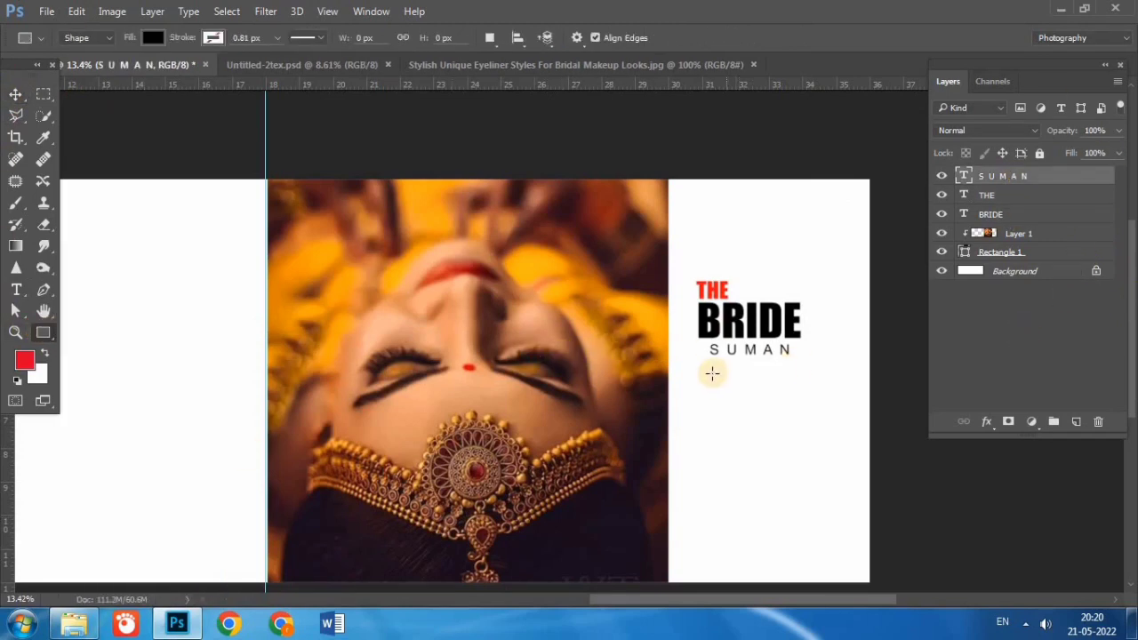
left_click(15, 93)
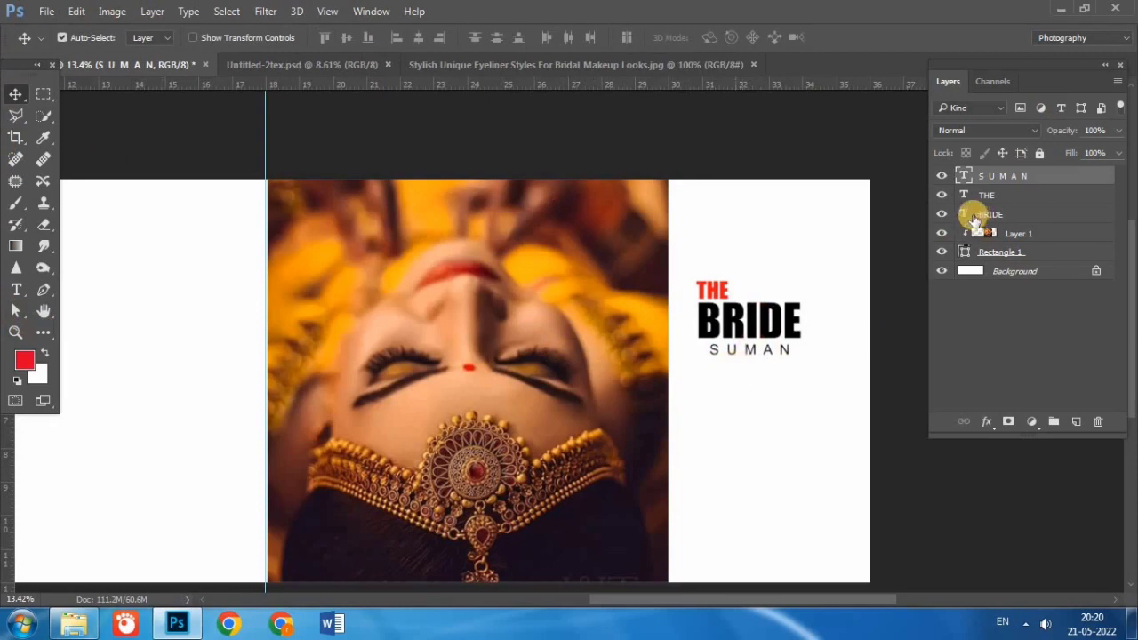
left_click_drag(43, 333, 160, 540)
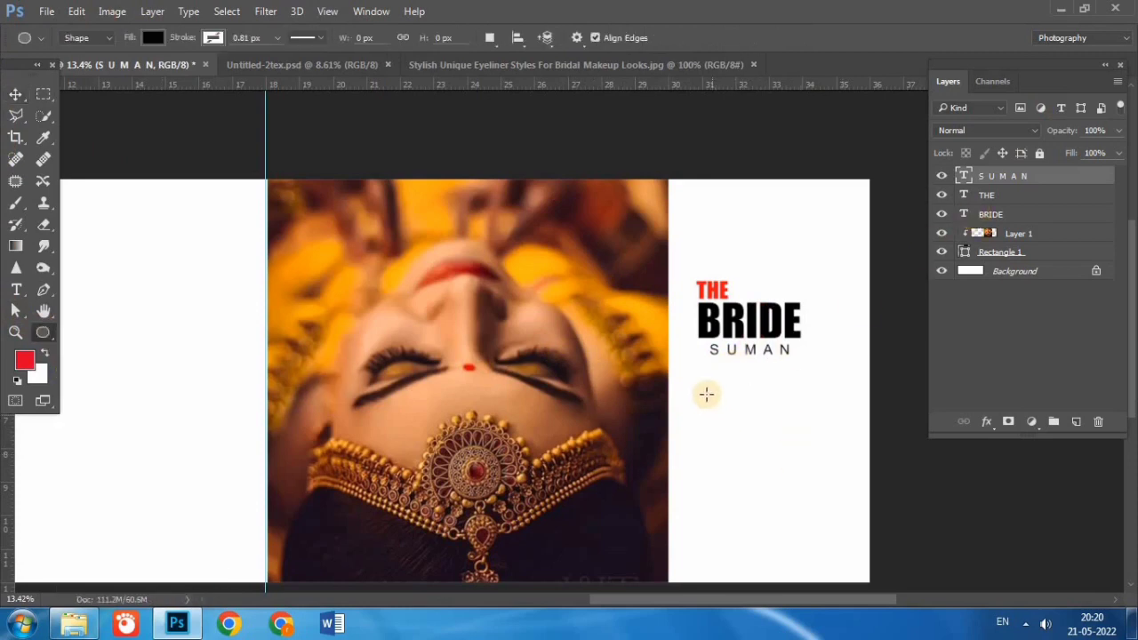
left_click_drag(706, 393, 843, 533)
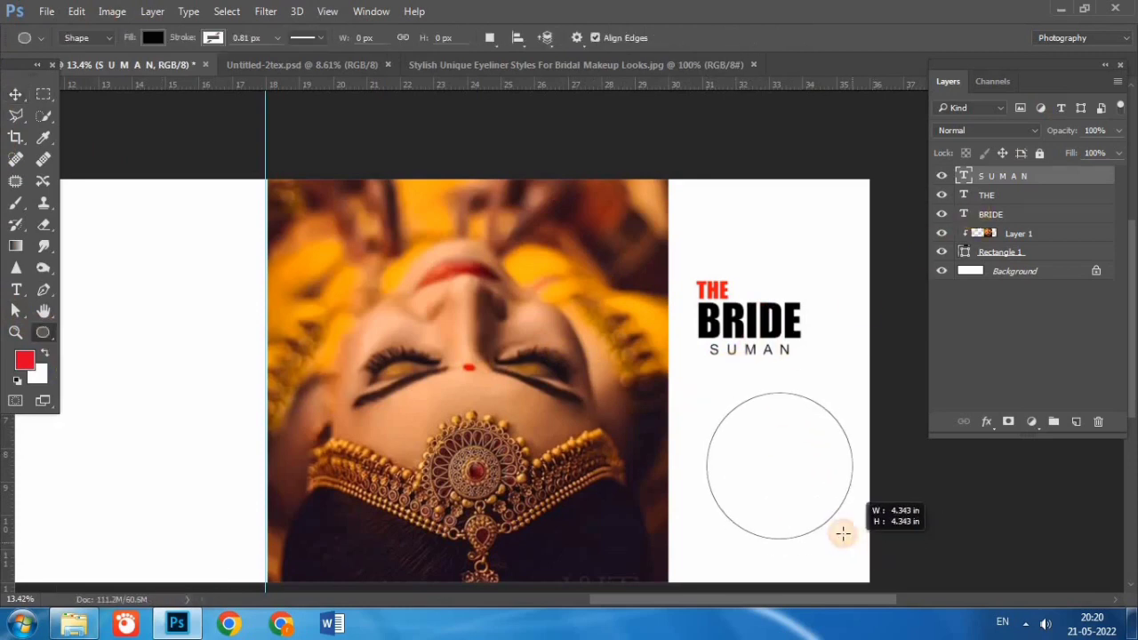
left_click_drag(843, 533, 847, 531)
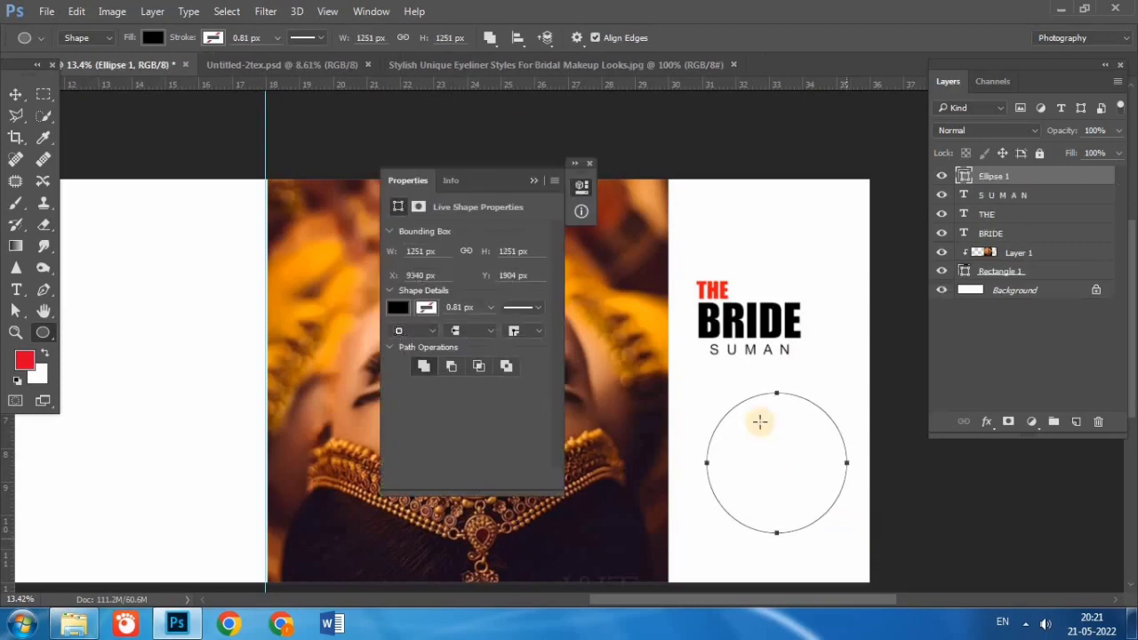
Step: Move the black circle so it straddles the photo's right edge
left_click(585, 163)
left_click(15, 94)
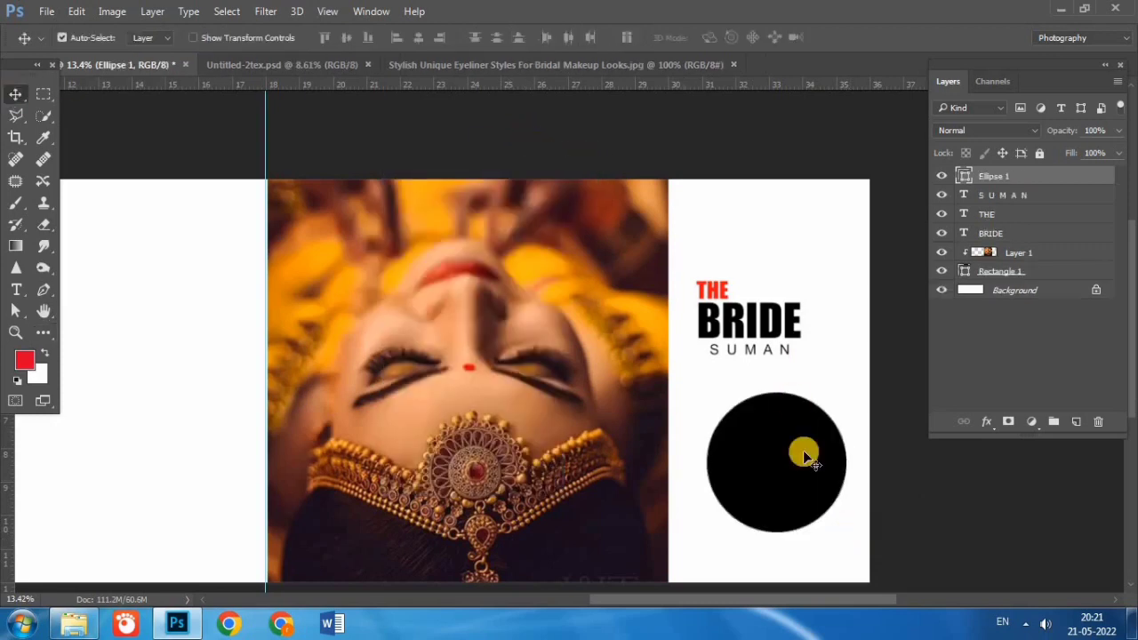
mouse_move(803, 450)
left_mouse_down()
mouse_move(714, 445)
mouse_move(703, 305)
mouse_move(644, 281)
left_mouse_up()
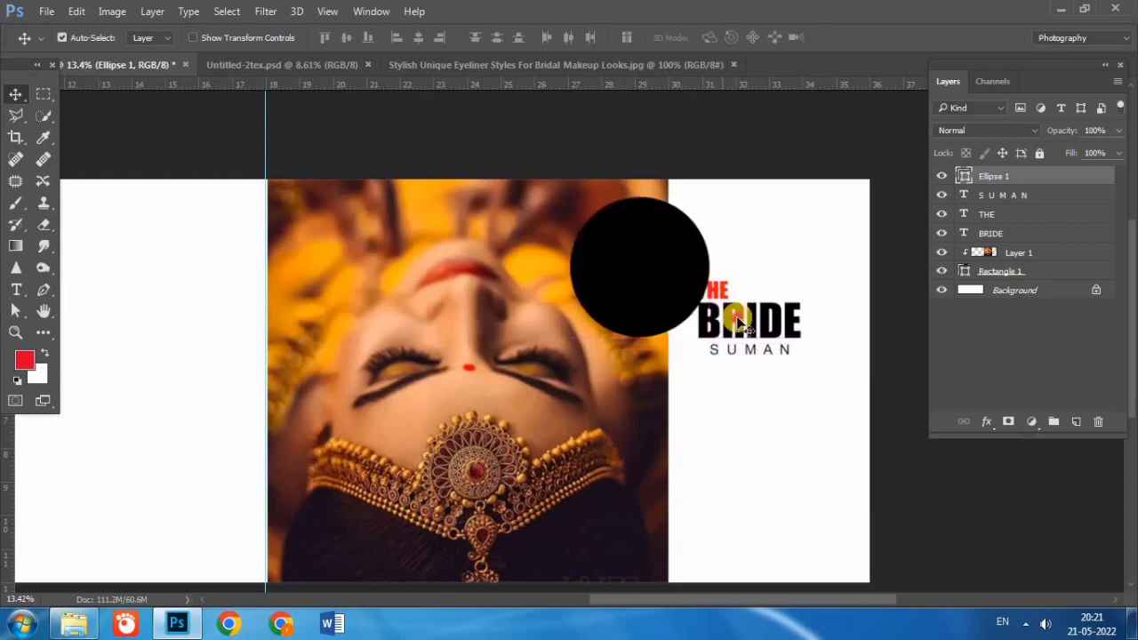
mouse_move(823, 280)
left_mouse_down()
mouse_move(756, 360)
mouse_move(771, 484)
left_mouse_up()
left_click(628, 254)
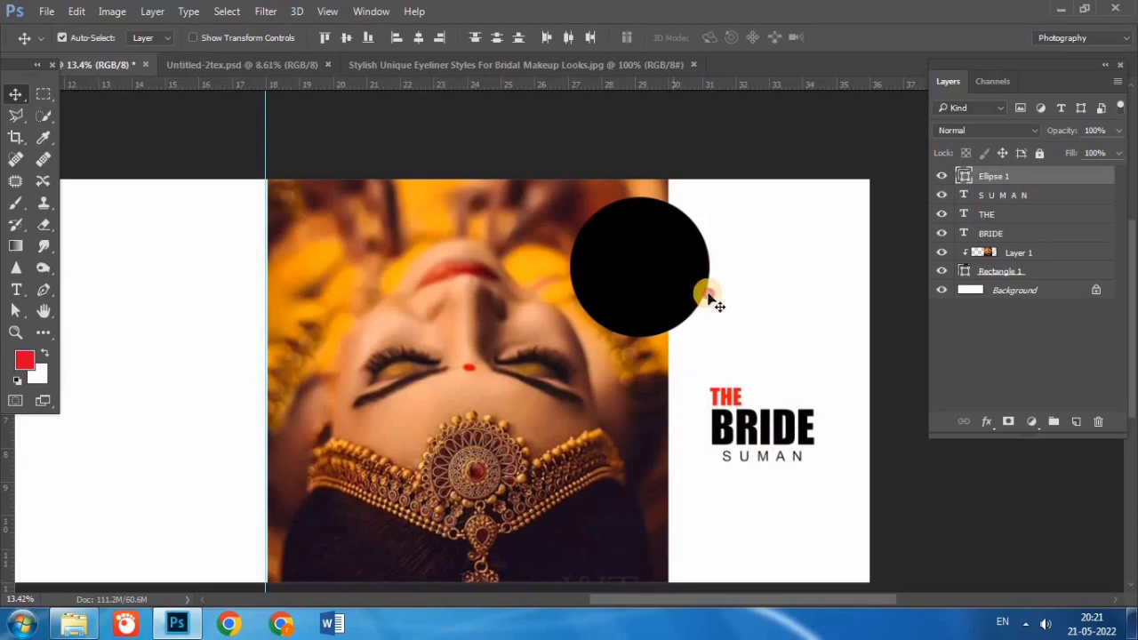
mouse_move(705, 289)
left_mouse_down()
mouse_move(669, 276)
mouse_move(665, 284)
left_mouse_up()
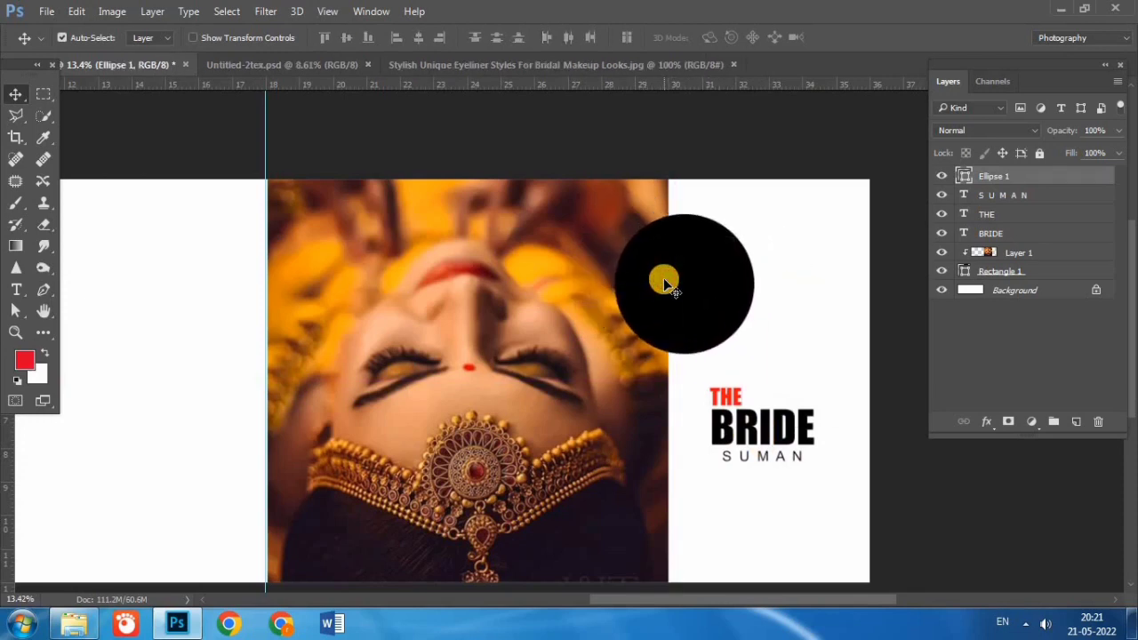
Step: Duplicate the circle, shrink the copy, and make the original white to form a ring
key("ctrl+j")
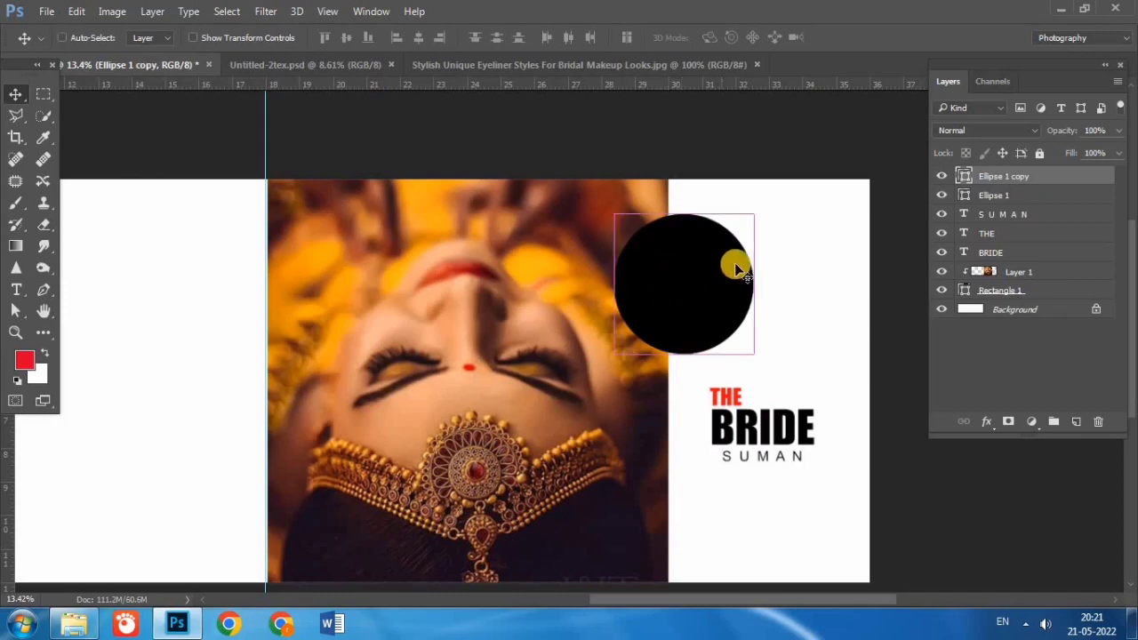
key("ctrl+t")
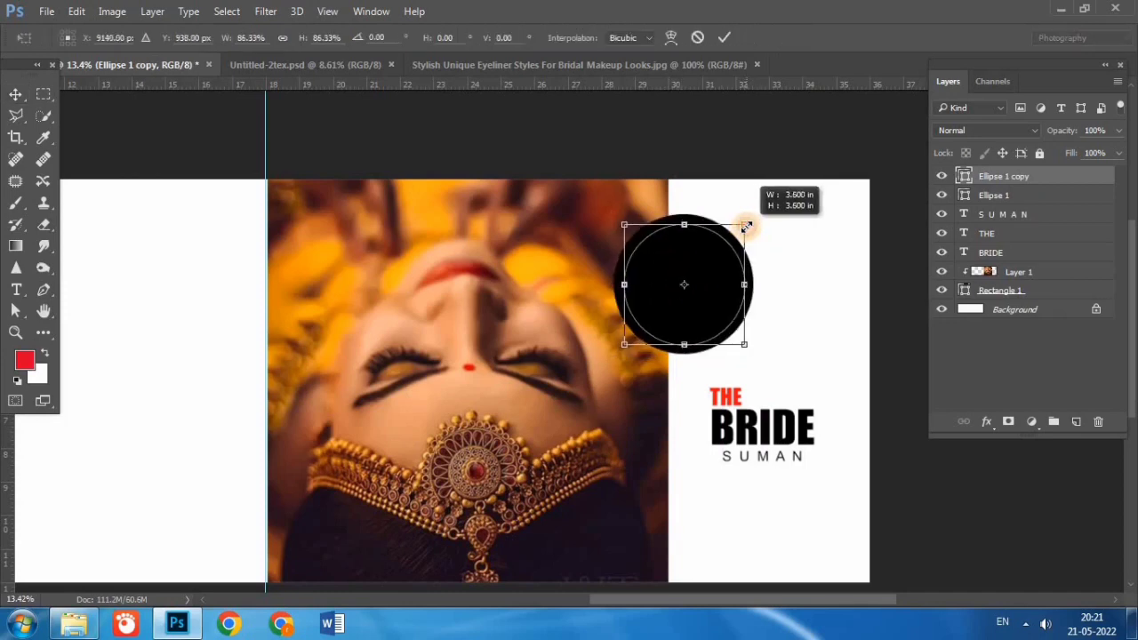
left_click_drag(746, 226, 745, 226)
key("Return")
double_click(961, 196)
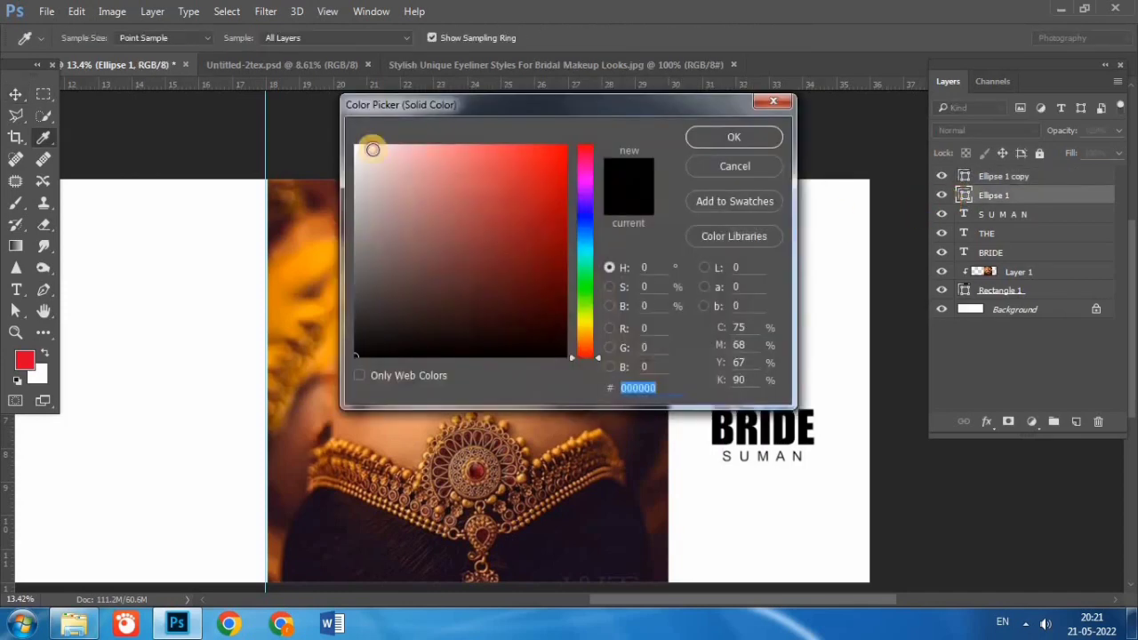
left_click(368, 148)
left_click(739, 134)
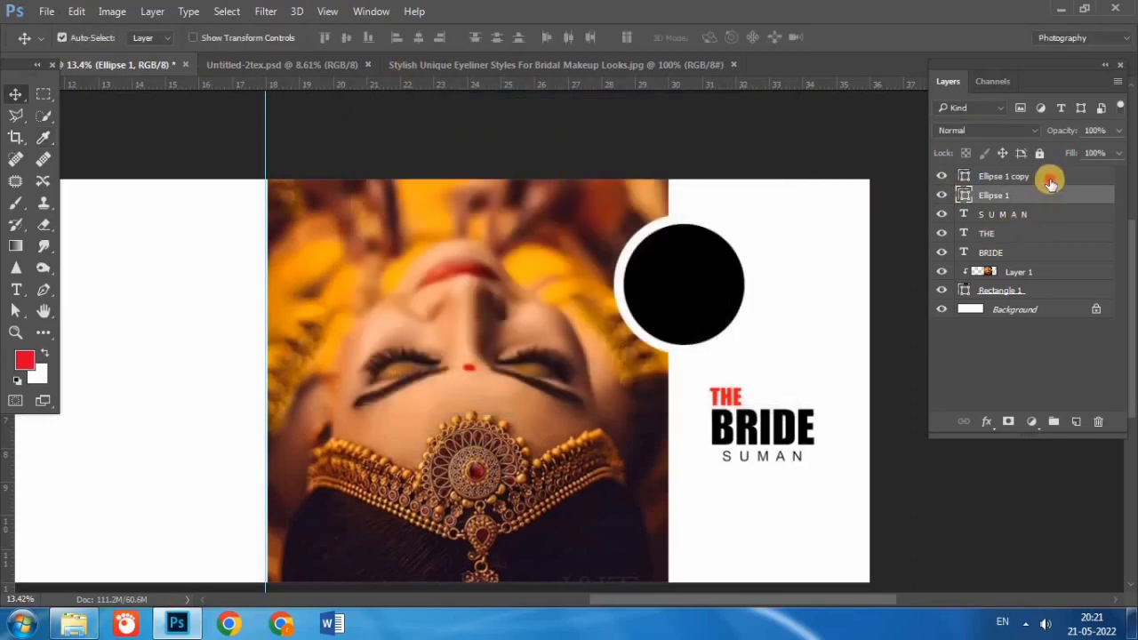
left_click(1048, 177)
left_click(357, 64)
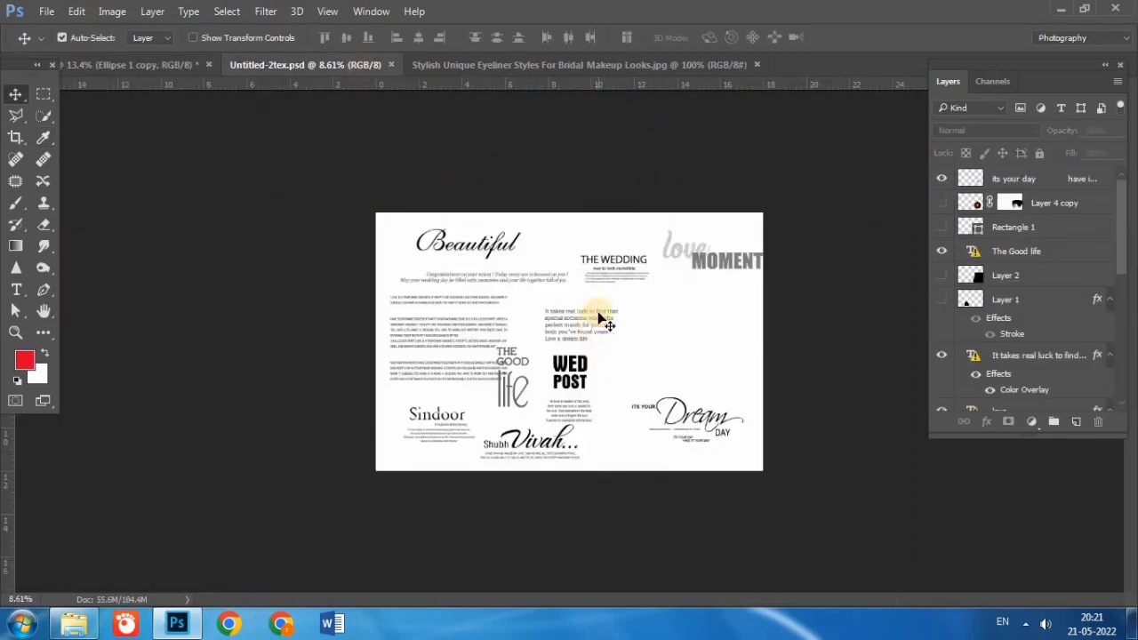
Step: Bring the 'It takes real luck' paragraph into the spread, scaled to about 87%, under the name
mouse_move(602, 319)
left_mouse_down()
mouse_move(803, 509)
mouse_move(776, 468)
left_mouse_up()
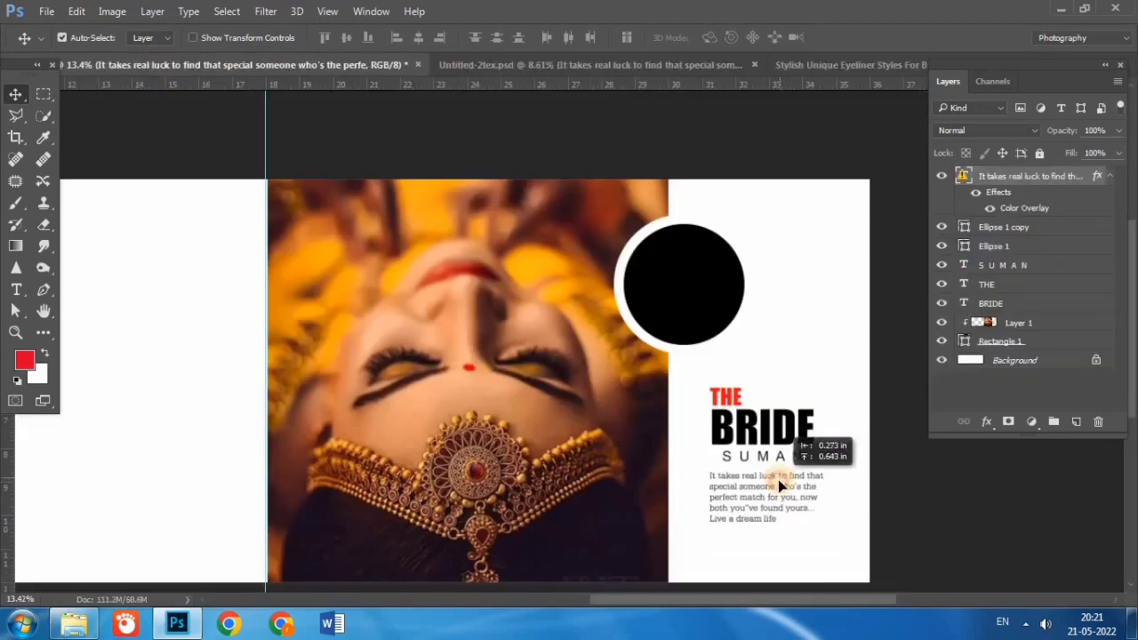
key("ctrl+t")
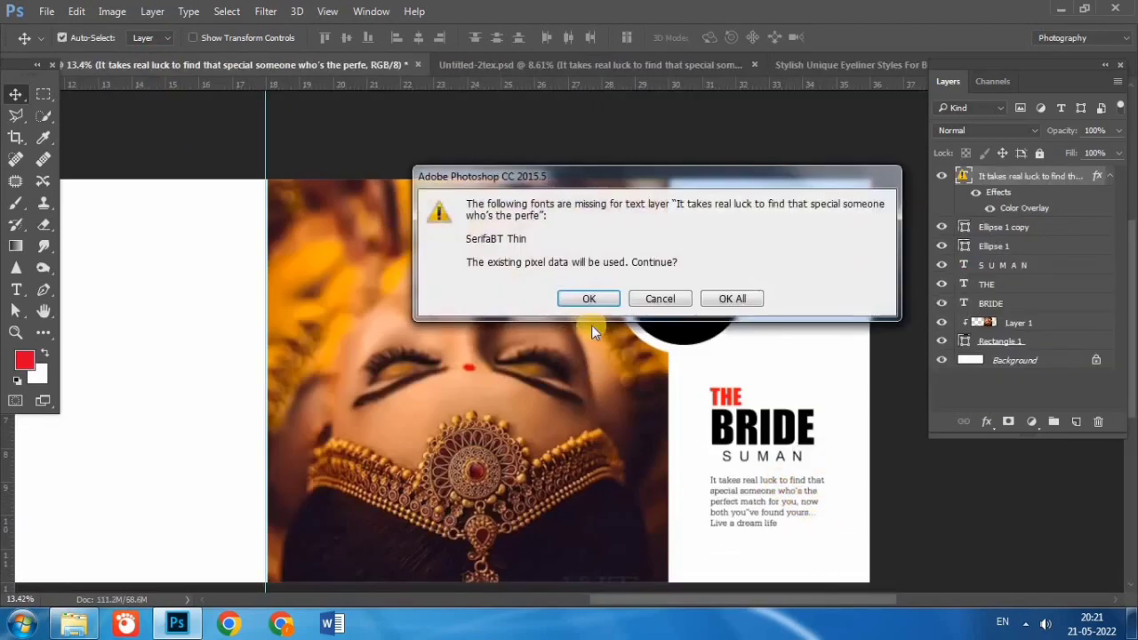
left_click(590, 294)
left_click_drag(818, 521, 818, 522)
key("Return")
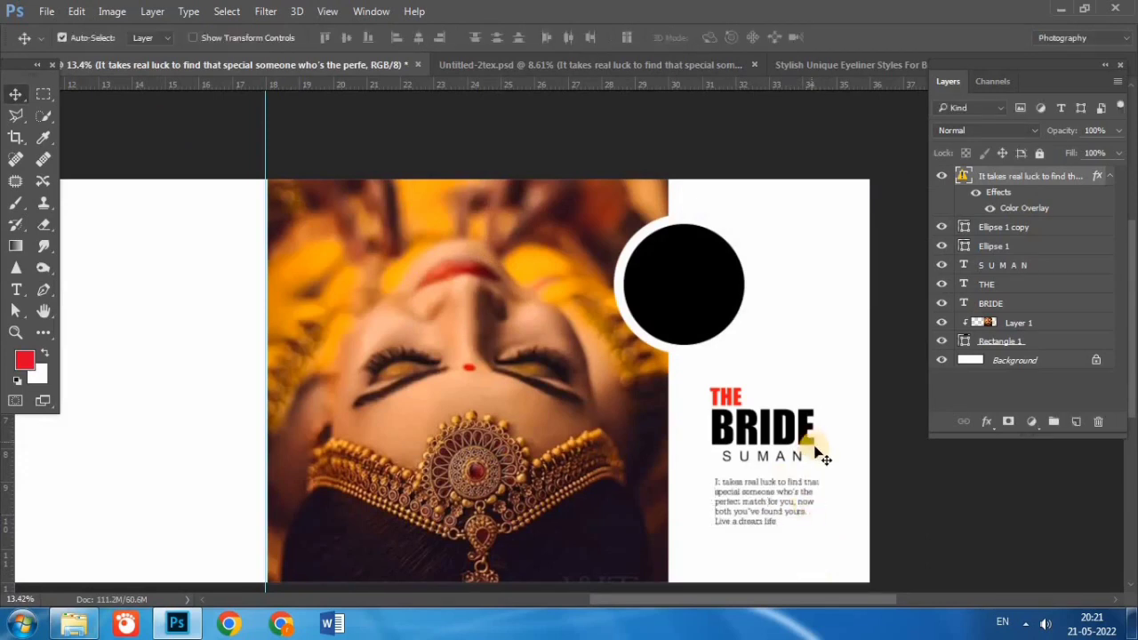
key("shift+Up")
key("shift+Up")
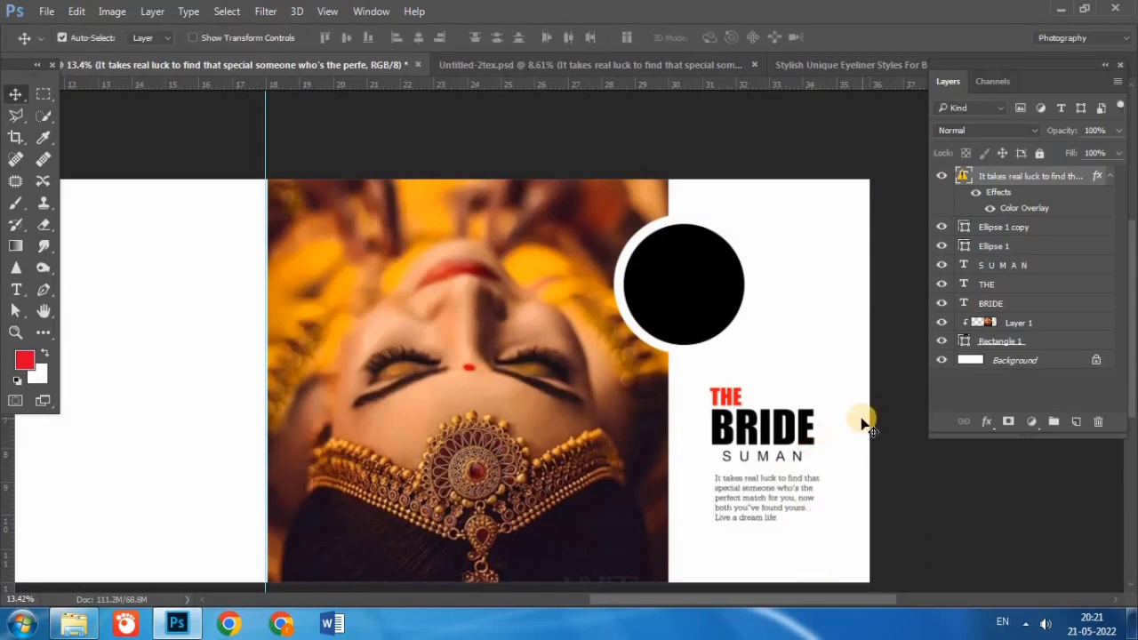
key("shift+Up")
key("shift+Up")
Step: Nudge the title block and paragraph together down and right to align them
left_click_drag(849, 410, 751, 551)
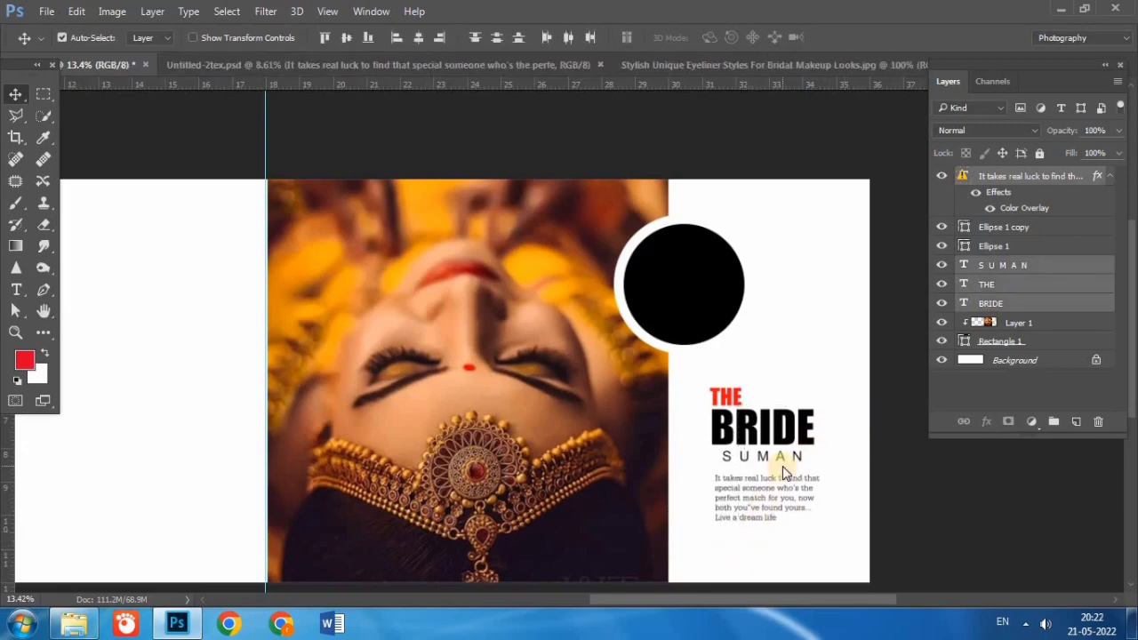
key("shift+Down")
key("shift+Down")
key("shift+Down")
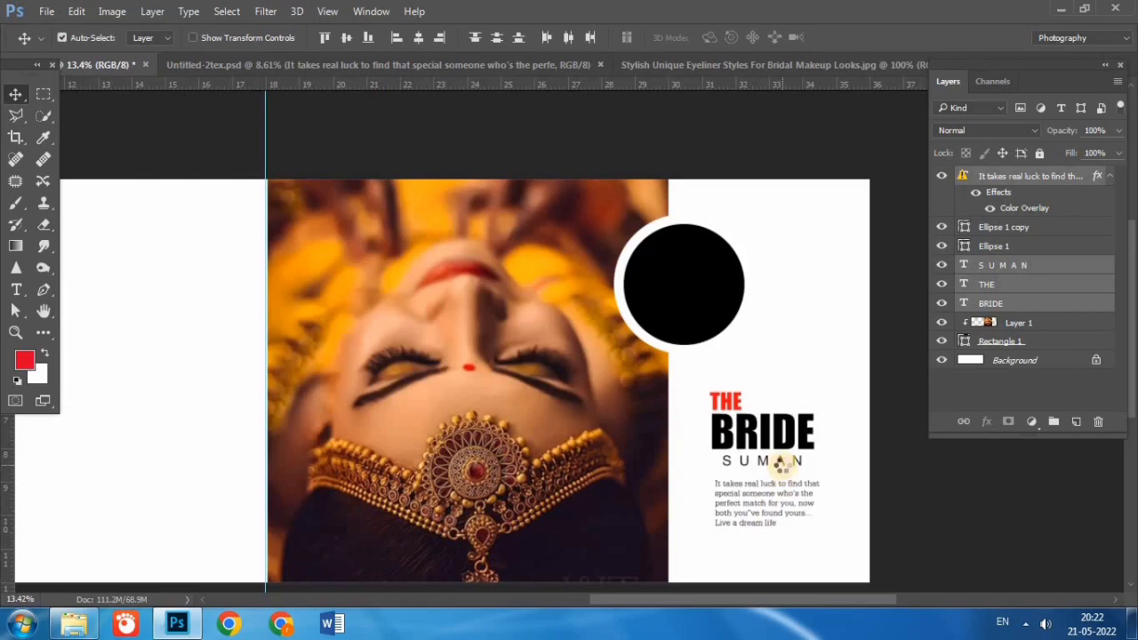
key("shift+Down")
key("shift+Down")
key("shift+Down")
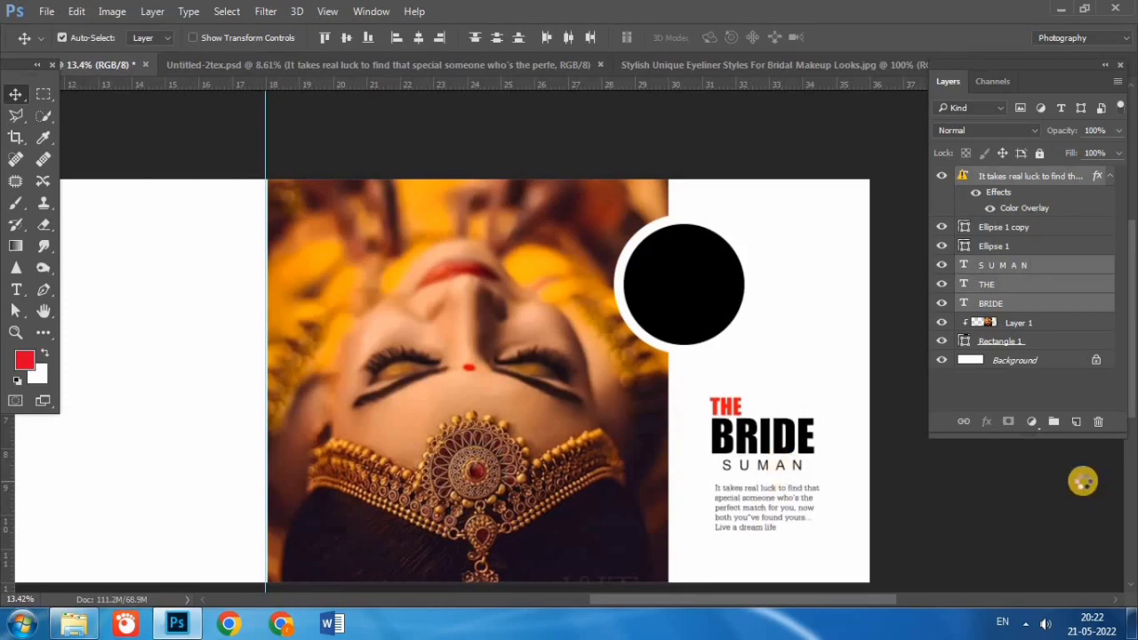
left_click(1082, 480)
key("shift+Right")
key("shift+Right")
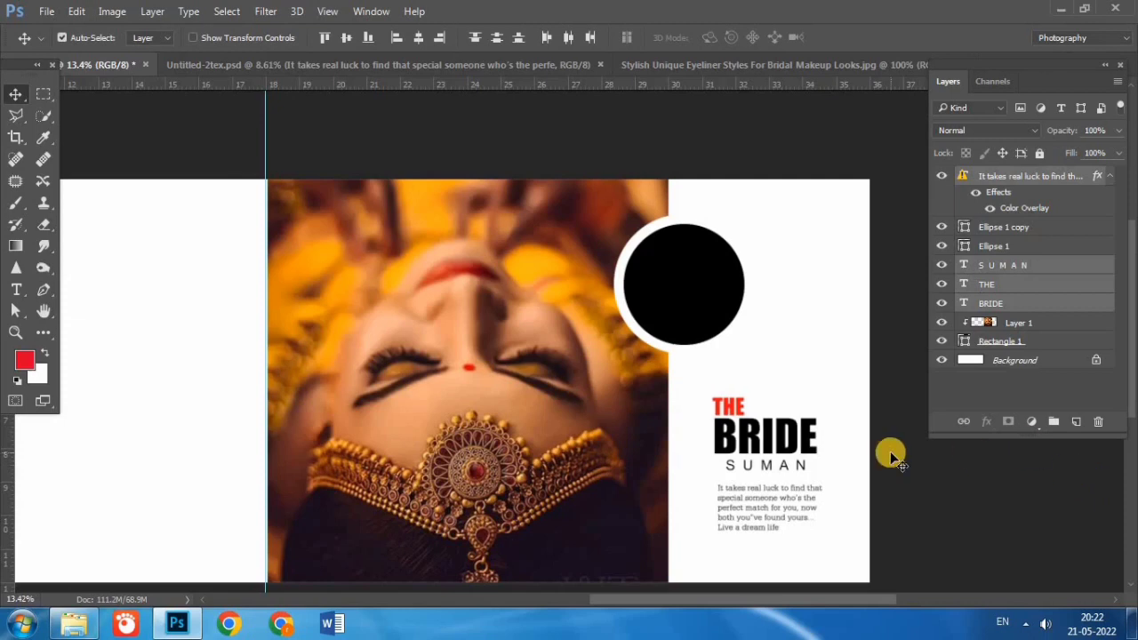
left_click(839, 483)
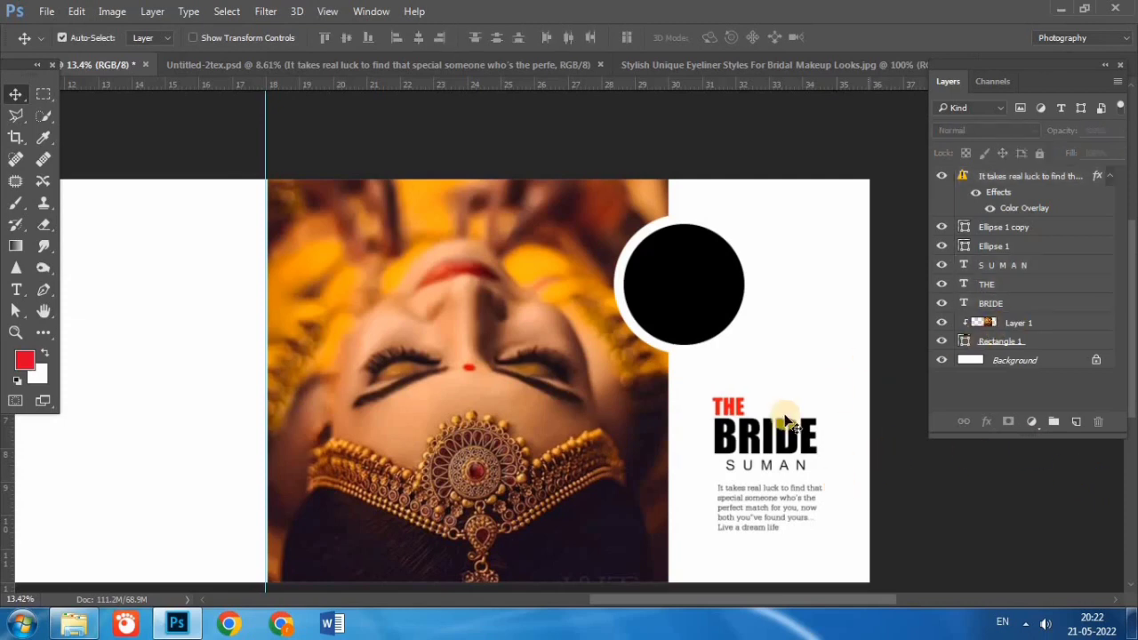
left_click_drag(786, 420, 747, 544)
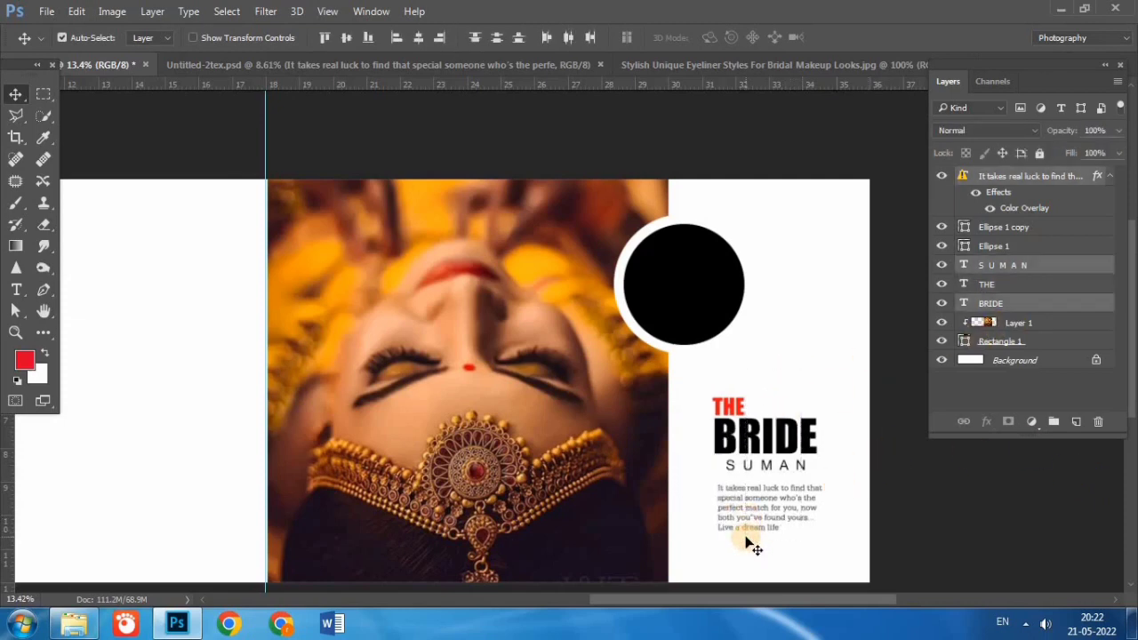
key("shift+Down")
key("shift+Right")
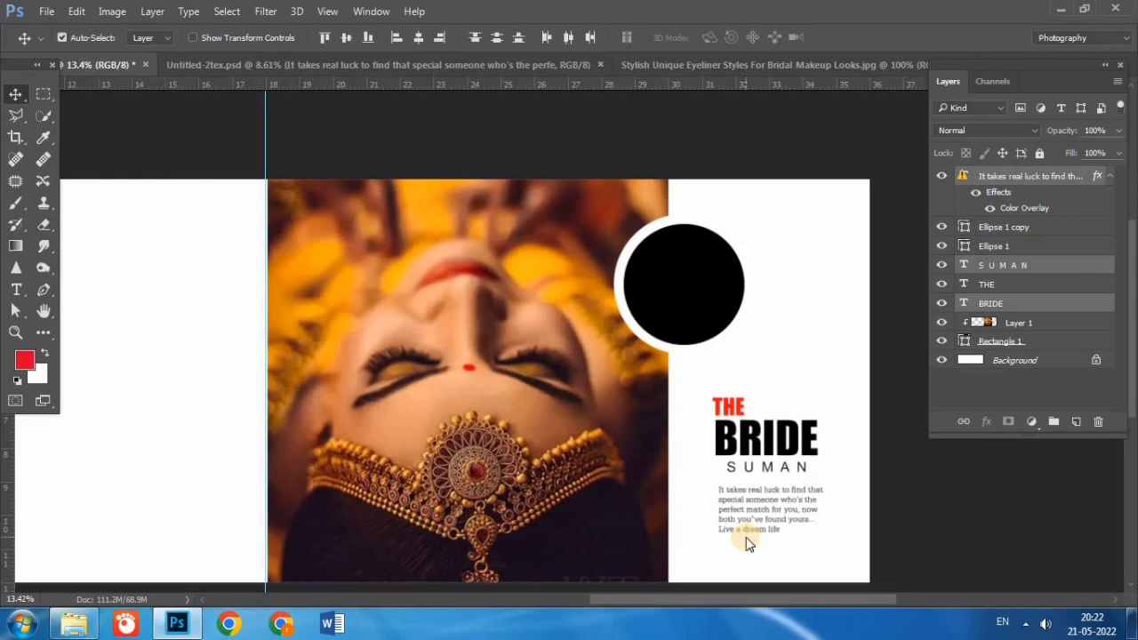
Step: Move the paragraph layer below BRIDE in the stack and close the eyeliner photo document
left_click_drag(1055, 176, 1051, 308)
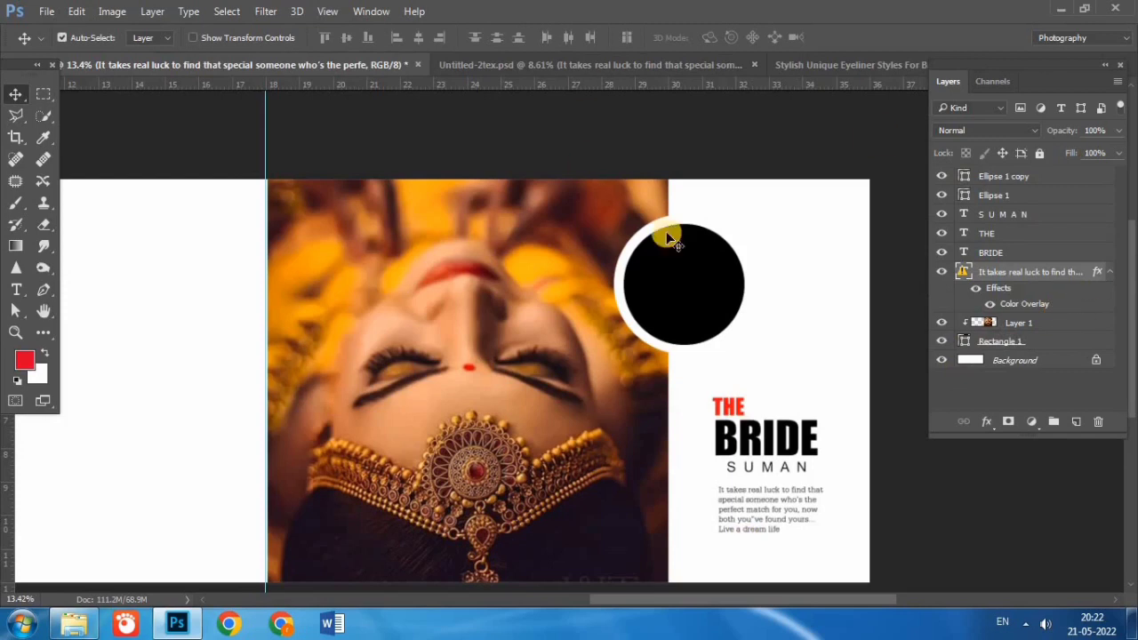
left_click(687, 270)
left_click(570, 67)
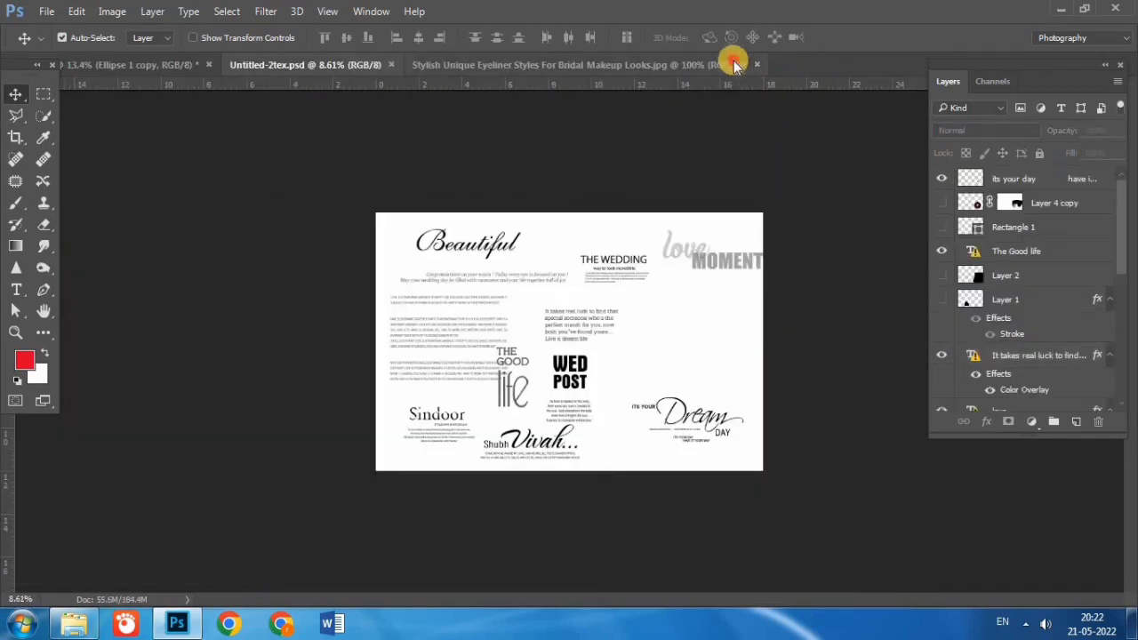
left_click(743, 67)
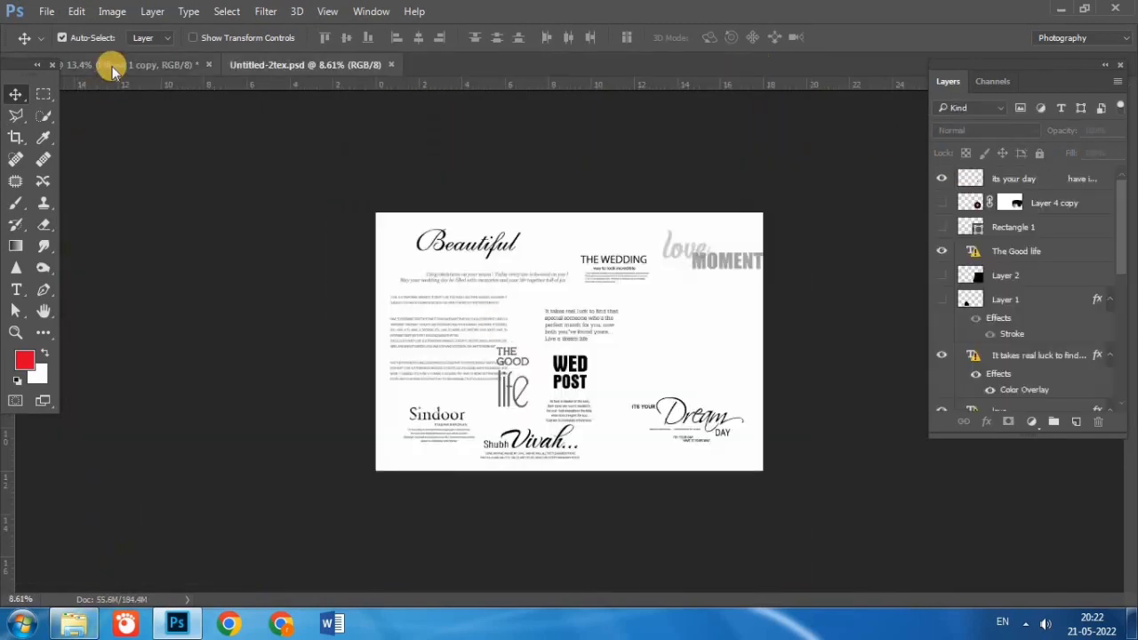
left_click(112, 65)
Step: Bring the D:\background\New folder forward and scroll to the 0f4a9784_15_82100 hennaed hands thumbnail
left_click(74, 624)
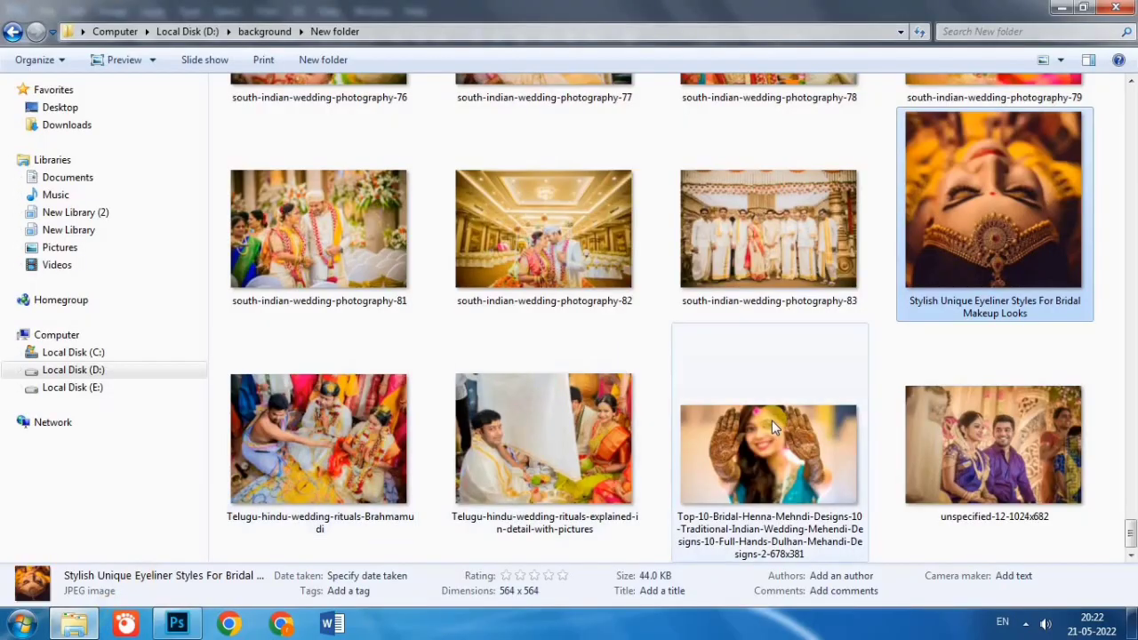
scroll(772, 420, "up", 3)
scroll(772, 420, "up", 3)
scroll(771, 422, "up", 3)
scroll(770, 421, "up", 3)
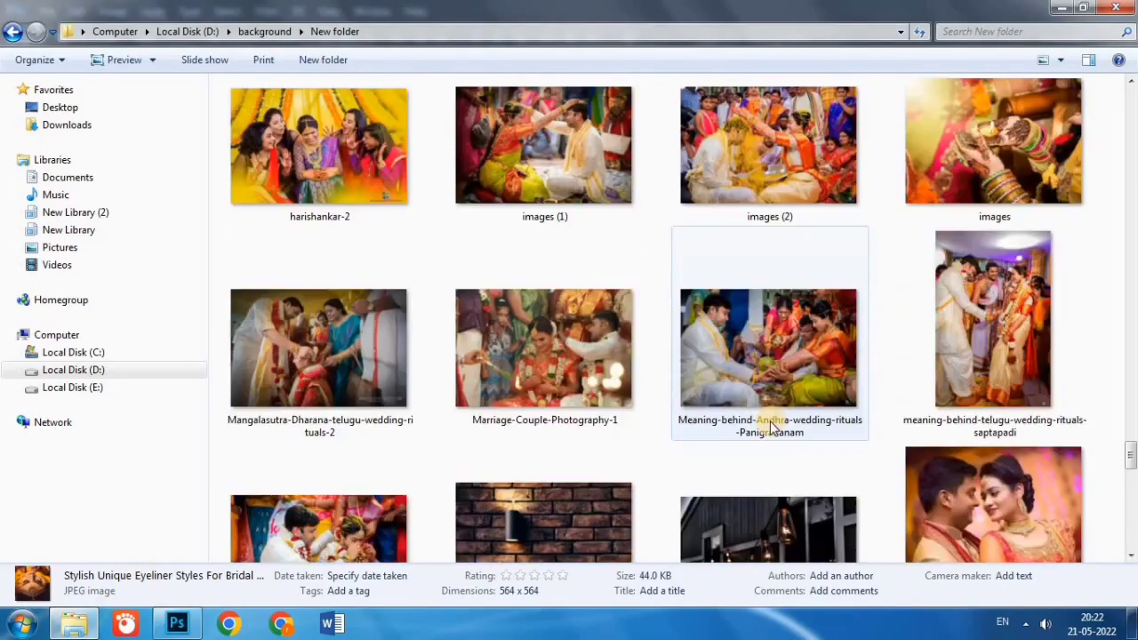
scroll(770, 421, "up", 3)
scroll(770, 422, "up", 3)
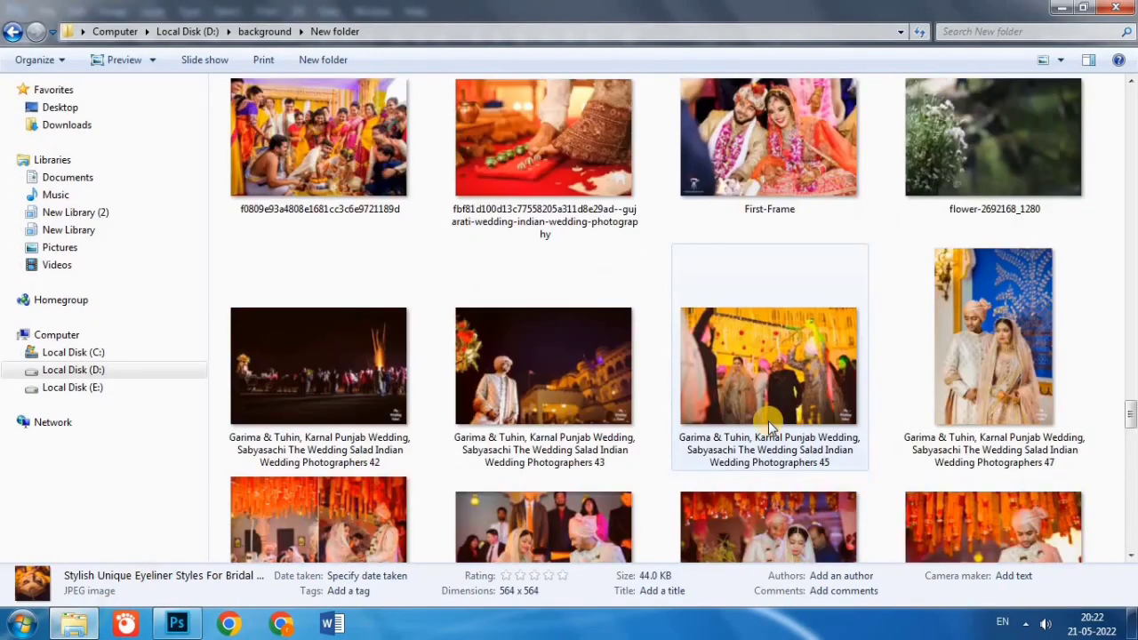
scroll(770, 422, "up", 3)
scroll(770, 422, "up", 3)
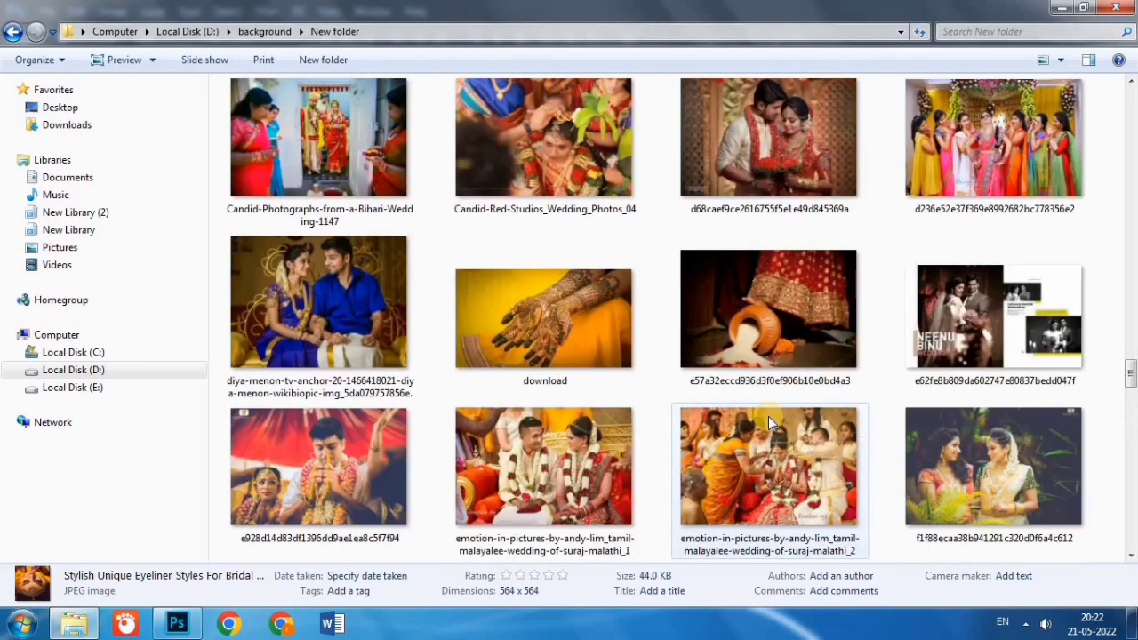
scroll(770, 422, "up", 3)
scroll(768, 417, "up", 3)
scroll(768, 417, "up", 2)
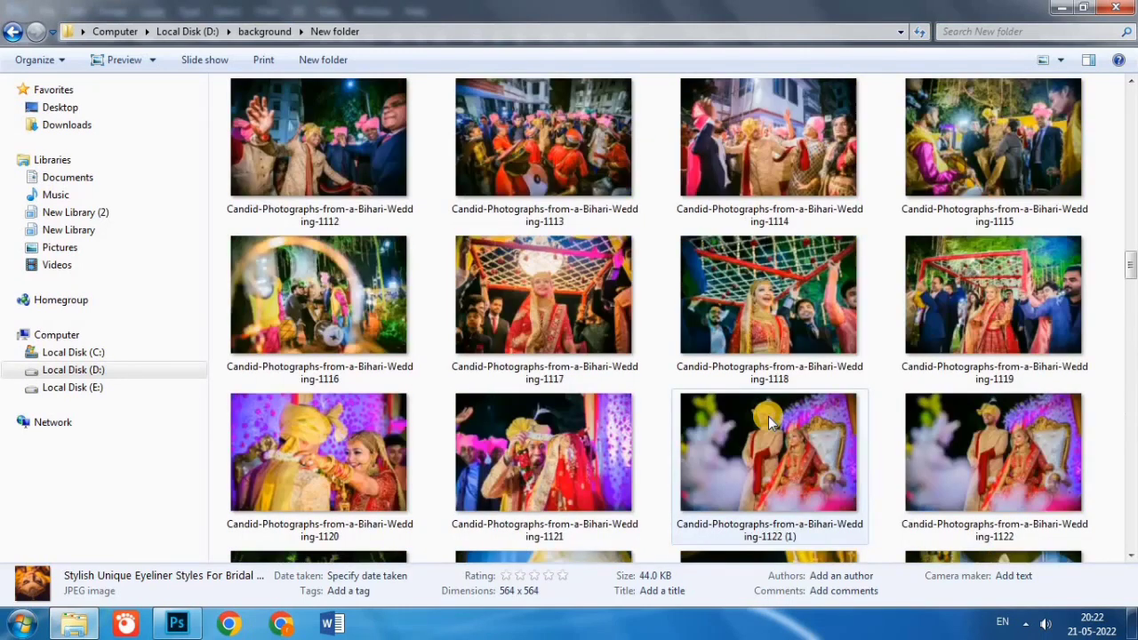
scroll(768, 416, "up", 3)
scroll(769, 417, "up", 3)
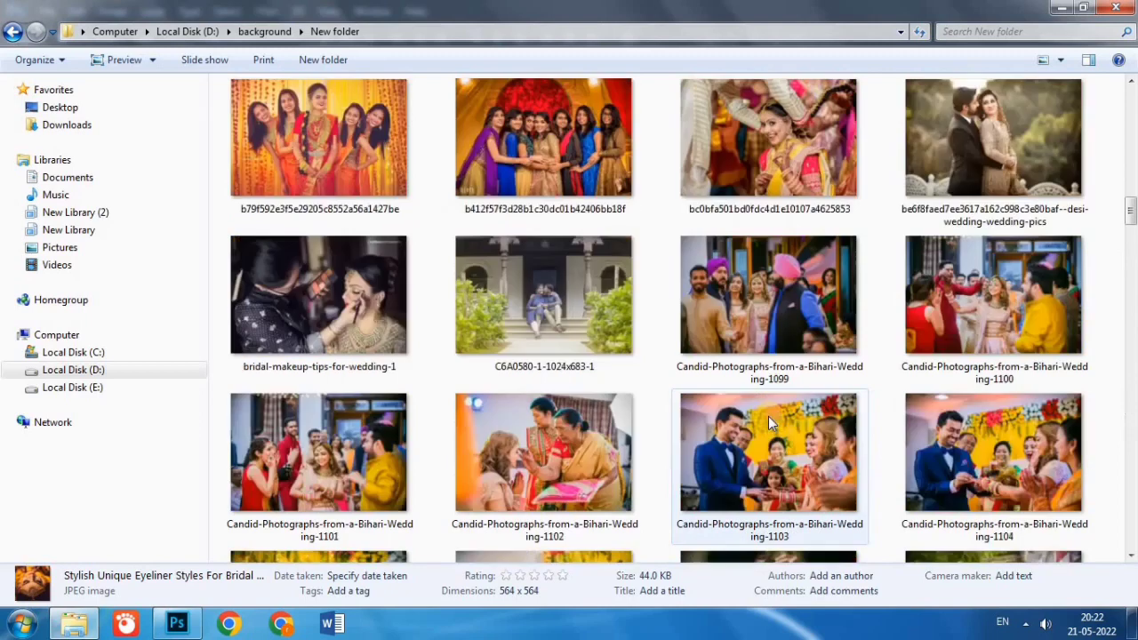
scroll(768, 417, "up", 3)
scroll(768, 417, "down", 3)
scroll(769, 416, "up", 3)
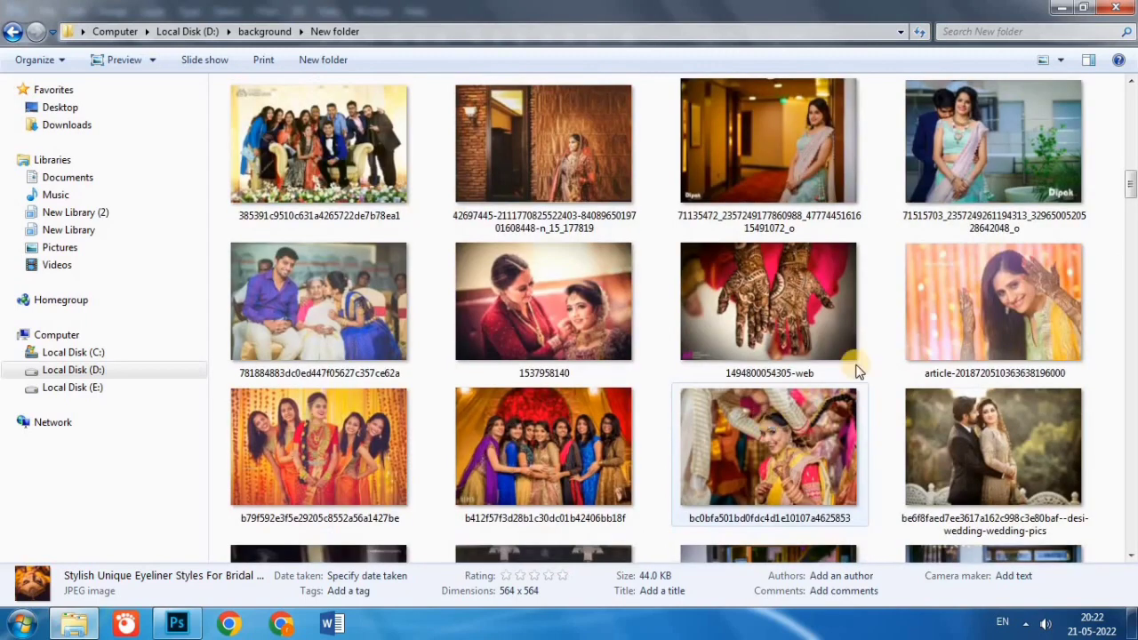
scroll(950, 314, "up", 3)
scroll(951, 313, "up", 3)
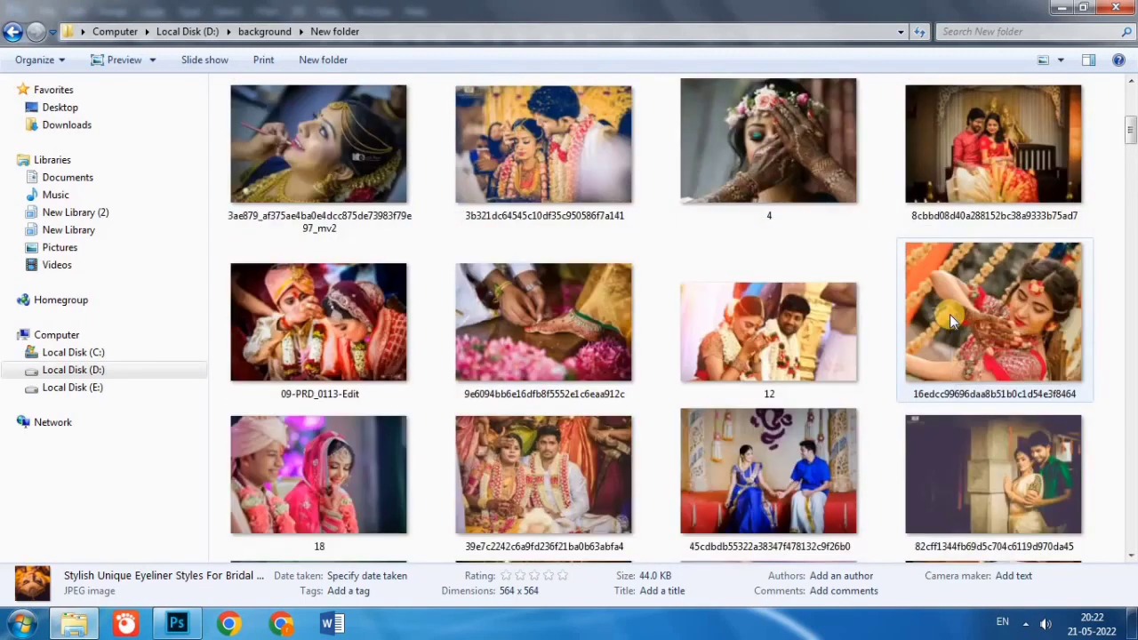
scroll(950, 313, "up", 2)
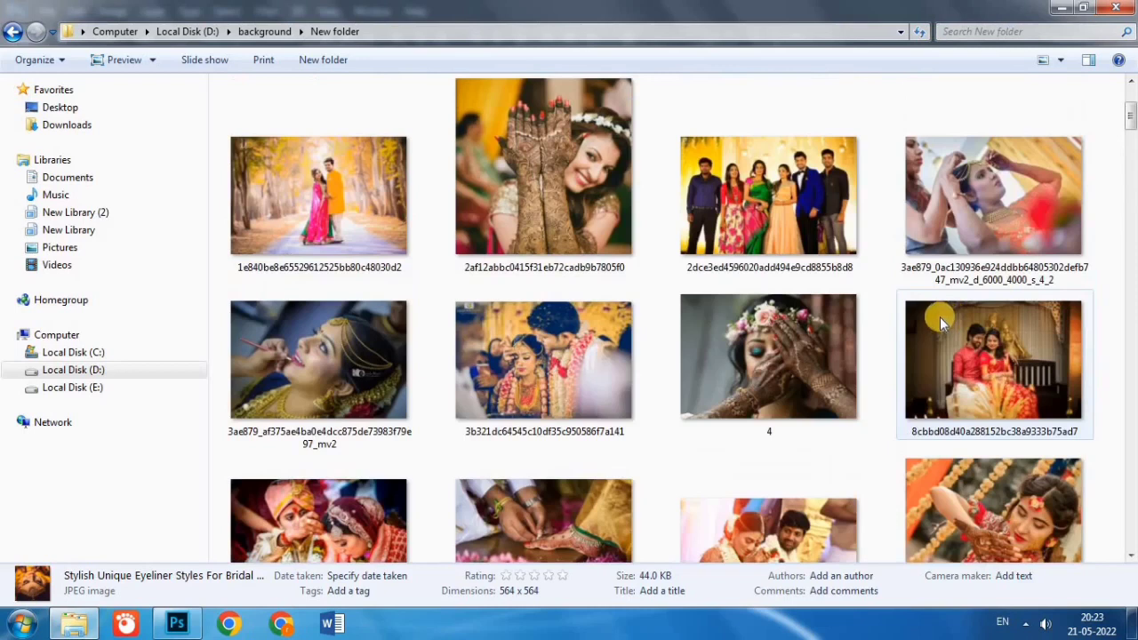
scroll(940, 318, "up", 2)
Step: Try placing the 0f4a9784_15_82100 hands photo on the bride page, then undo it
left_click(313, 193)
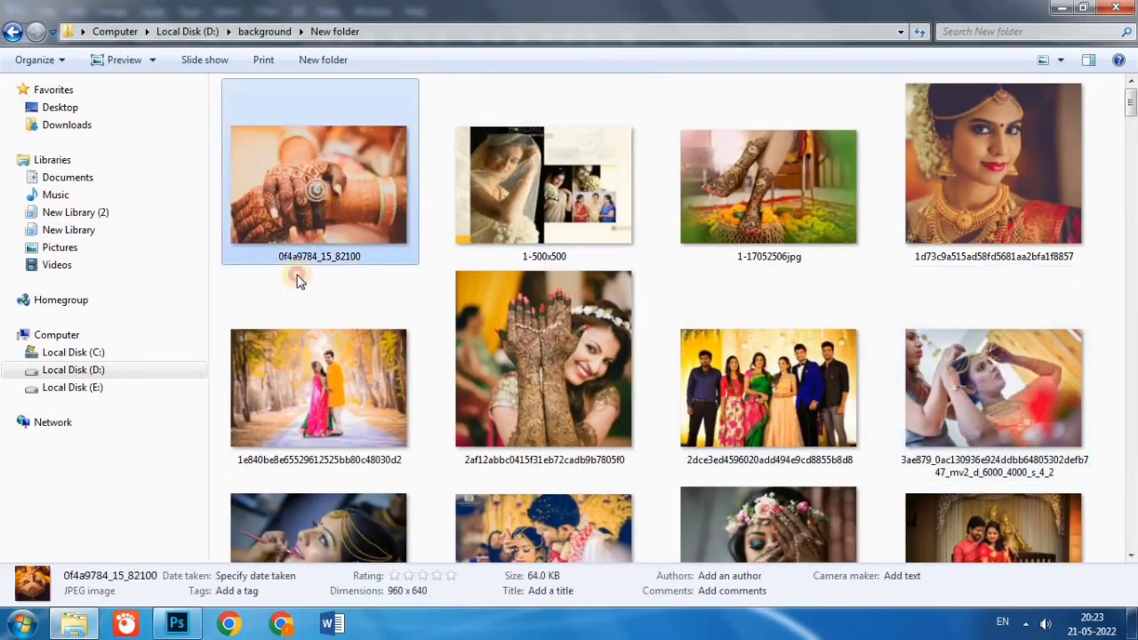
left_click_drag(299, 281, 677, 64)
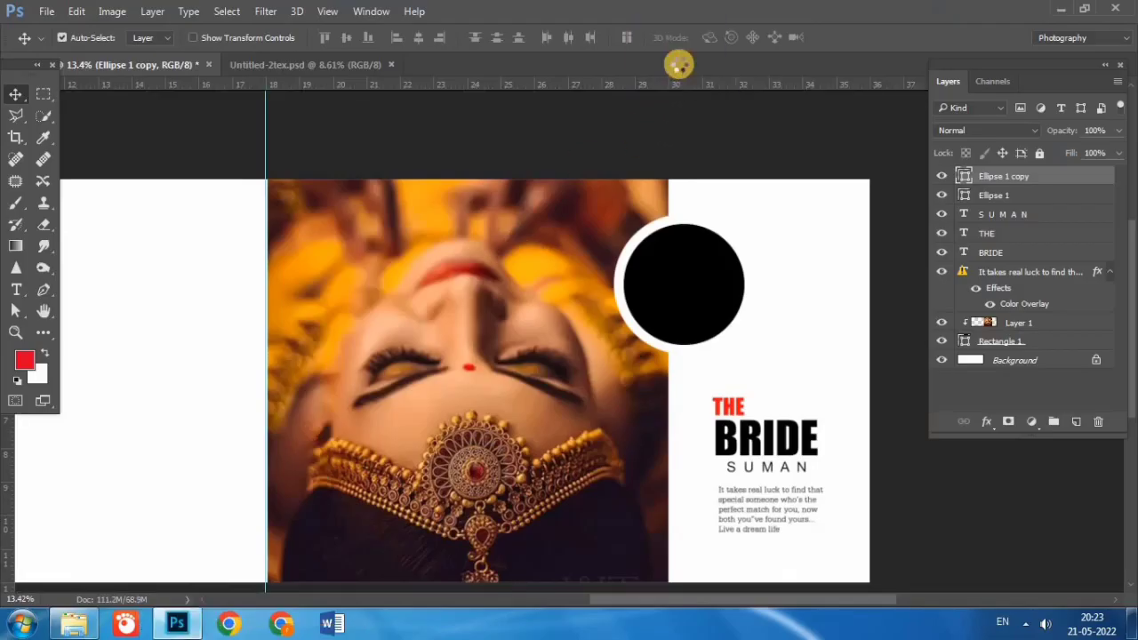
left_click_drag(363, 241, 700, 303)
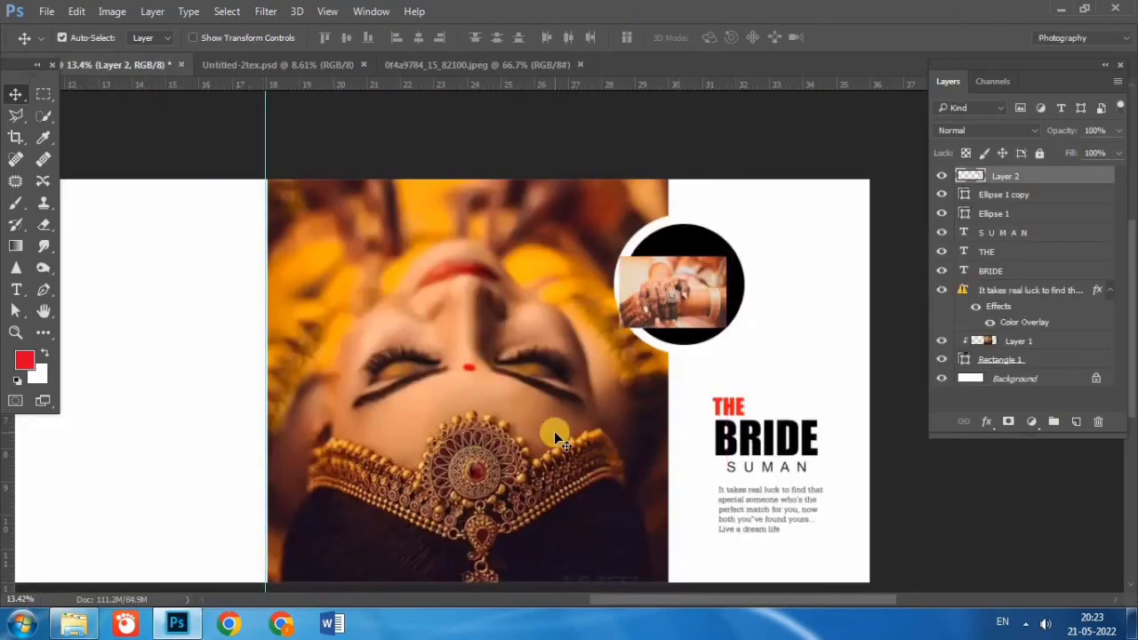
key("ctrl+z")
Step: Drop the bride portrait onto the circle and enlarge it well beyond the circle
left_click(55, 630)
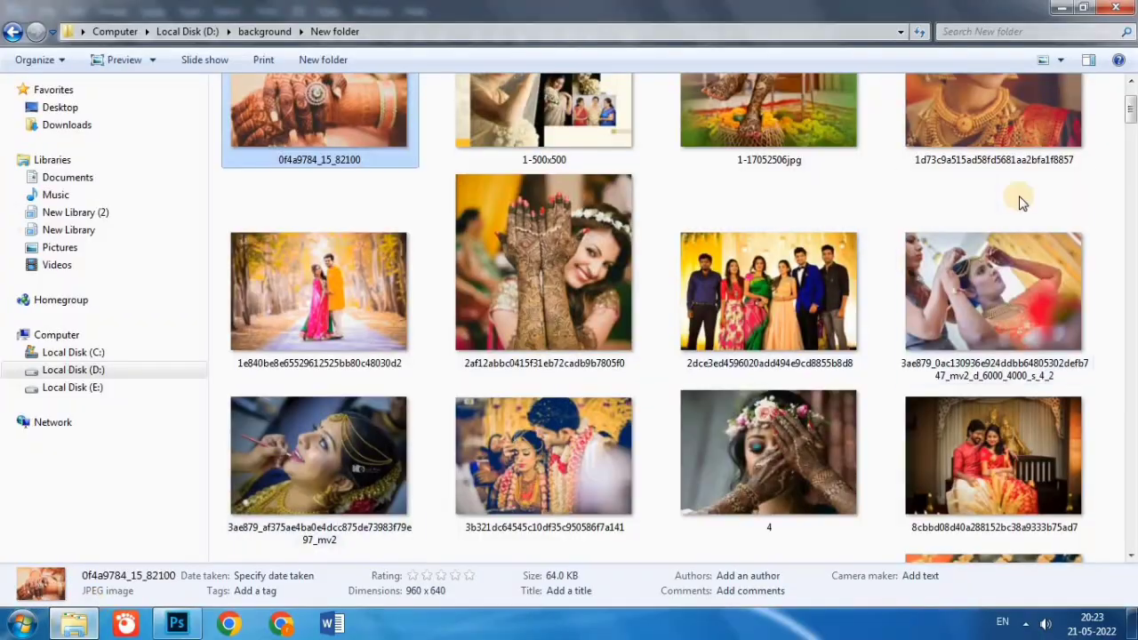
mouse_move(1001, 118)
left_mouse_down()
mouse_move(182, 623)
mouse_move(735, 61)
left_mouse_up()
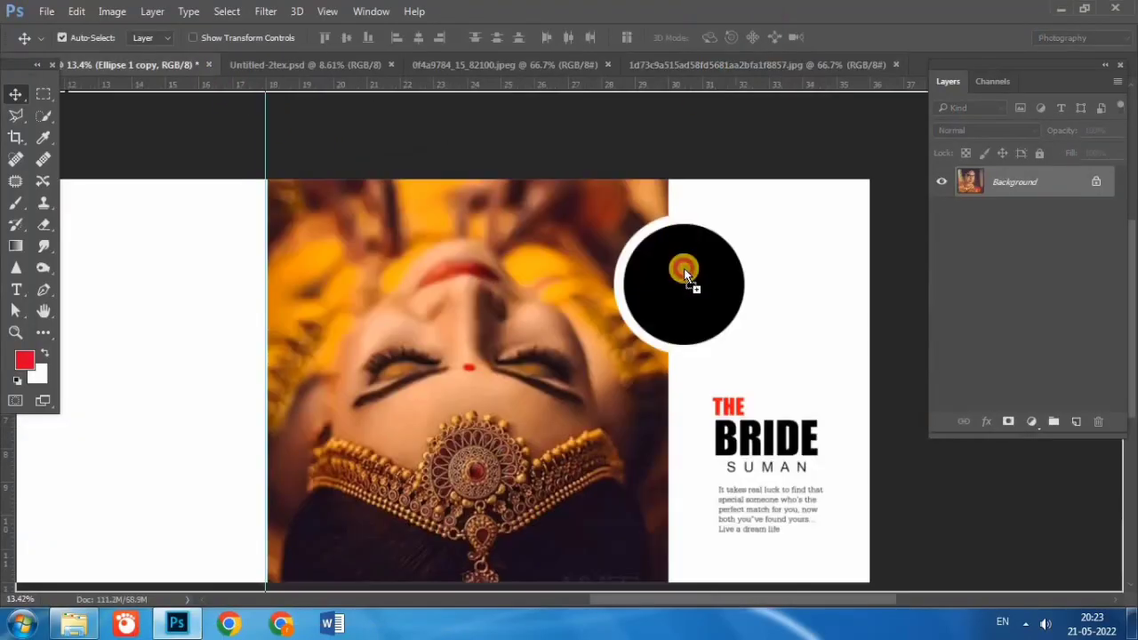
left_click_drag(189, 71, 684, 270)
key("ctrl+t")
left_click_drag(719, 307, 744, 308)
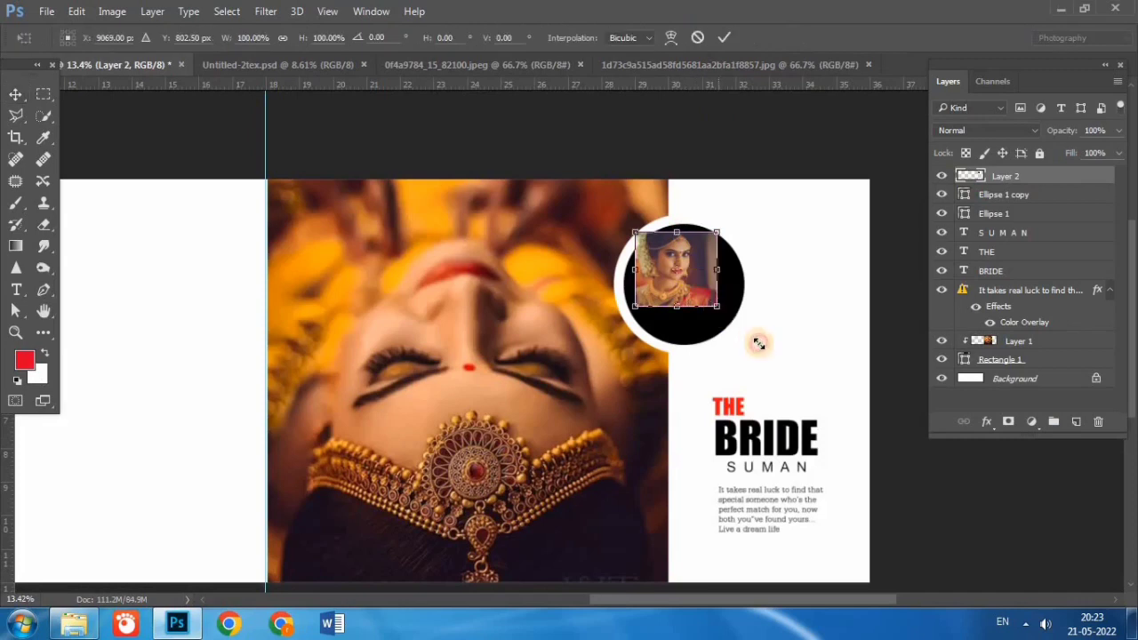
key("Return")
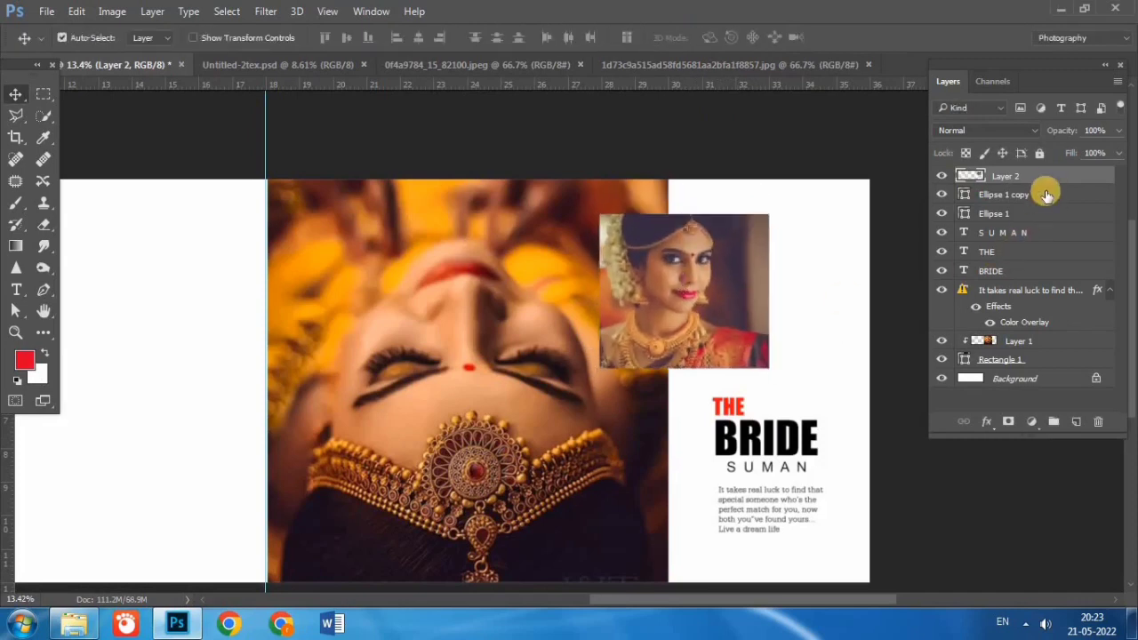
Step: Clip the portrait to Ellipse 1 copy and rescale it to fit inside the circle
right_click(1041, 178)
left_click(825, 376)
key("ctrl+t")
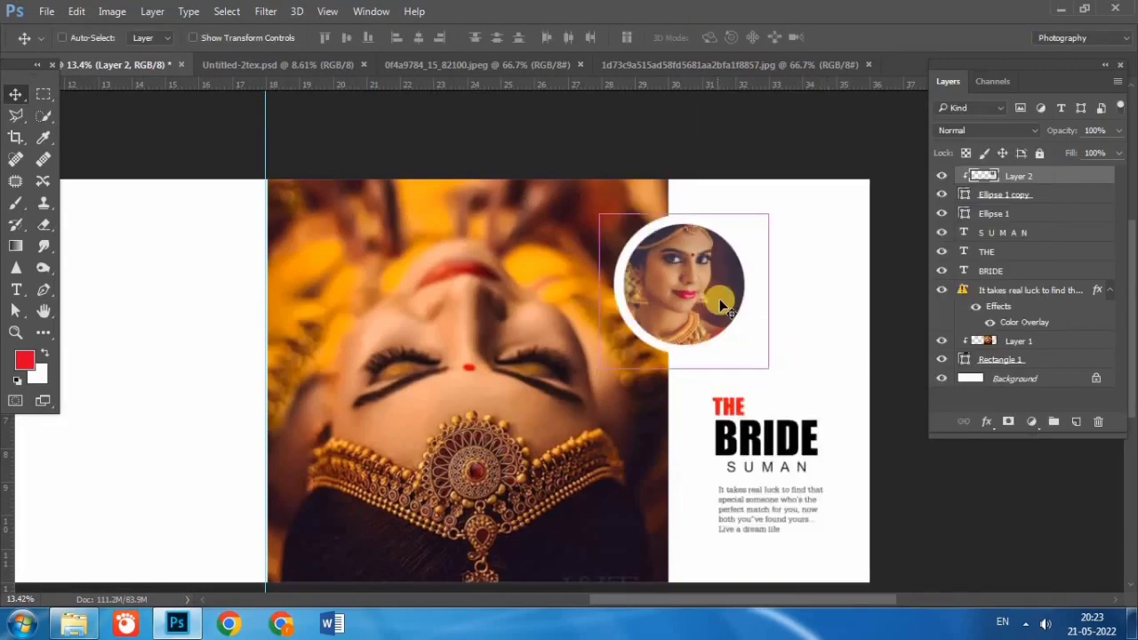
left_click_drag(612, 218, 620, 221)
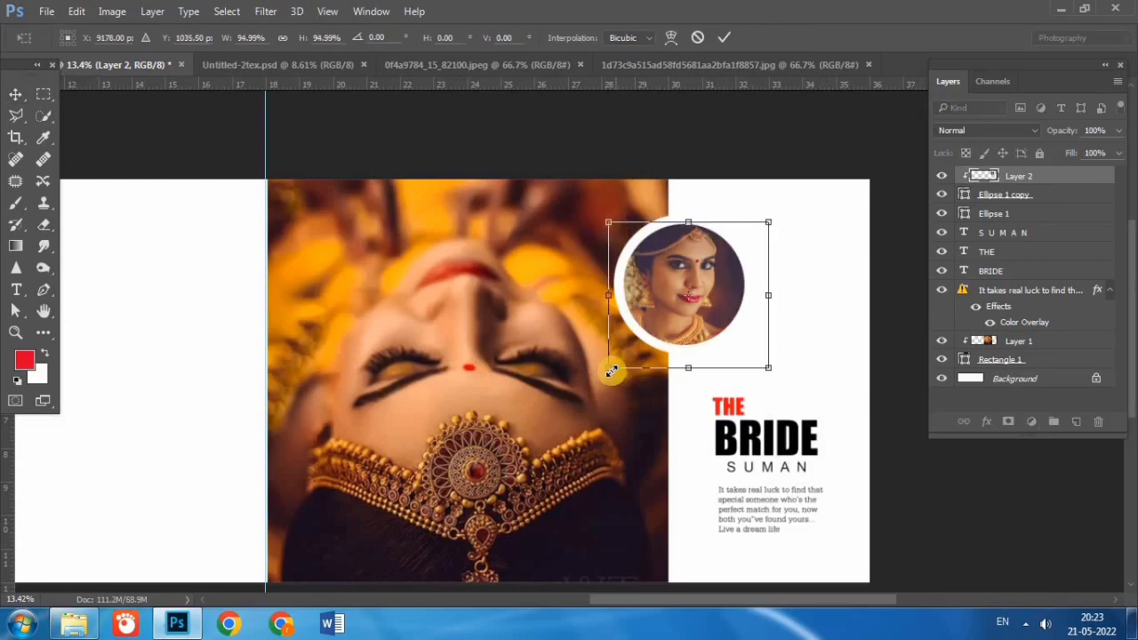
left_click_drag(610, 371, 624, 353)
left_click_drag(762, 352, 757, 347)
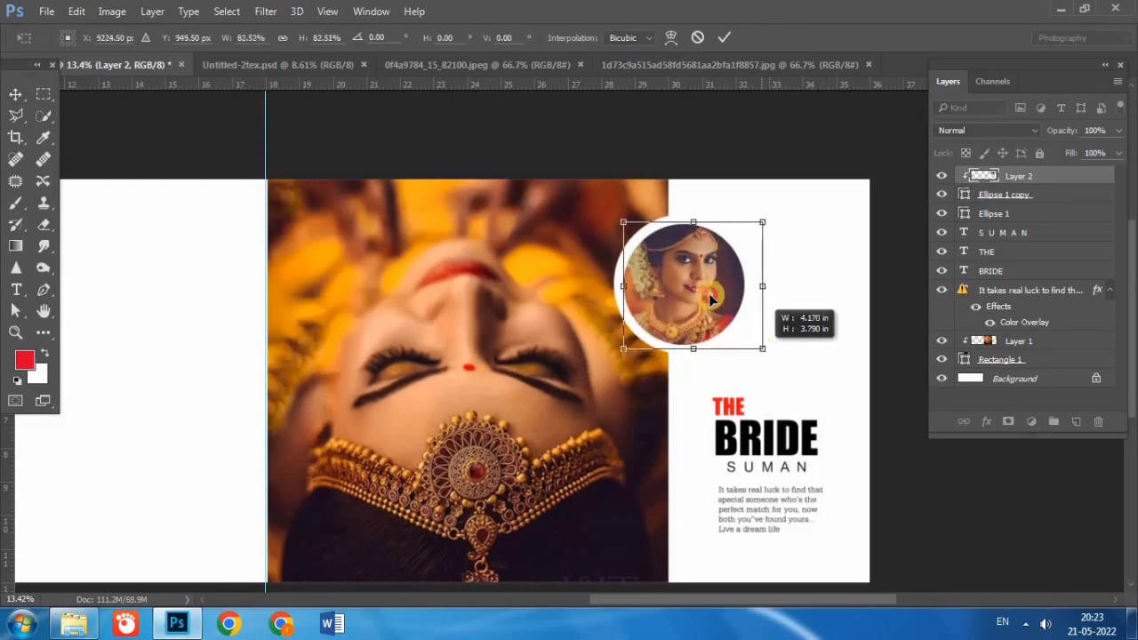
left_click_drag(722, 282, 708, 291)
double_click(706, 289)
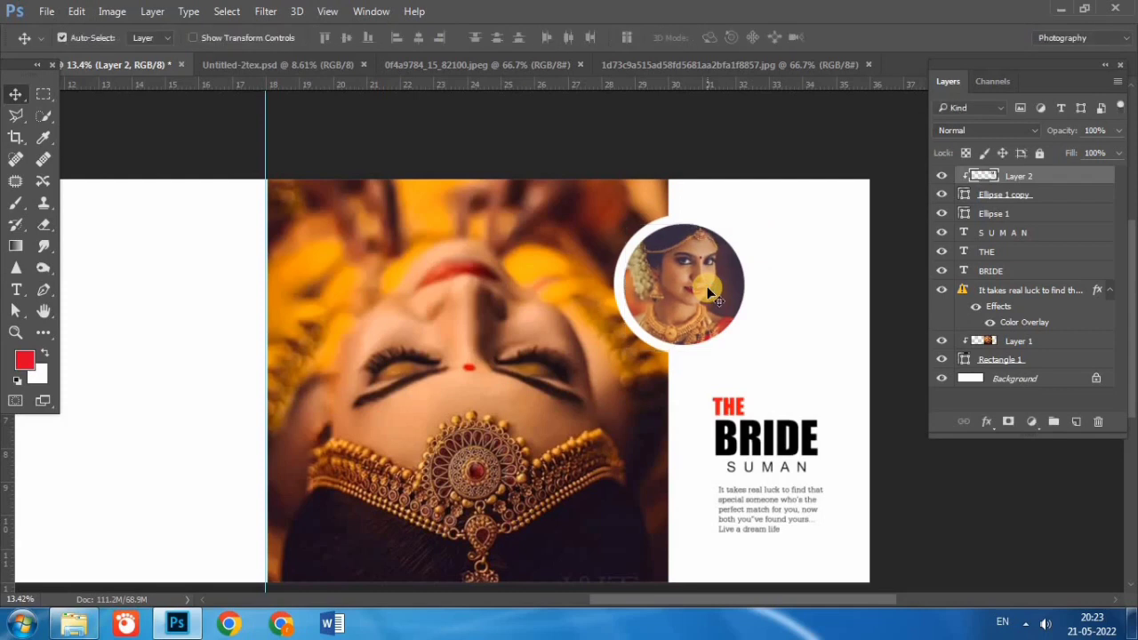
Step: Set the clipped portrait's blend mode to Luminosity so it turns black-and-white
left_click(967, 130)
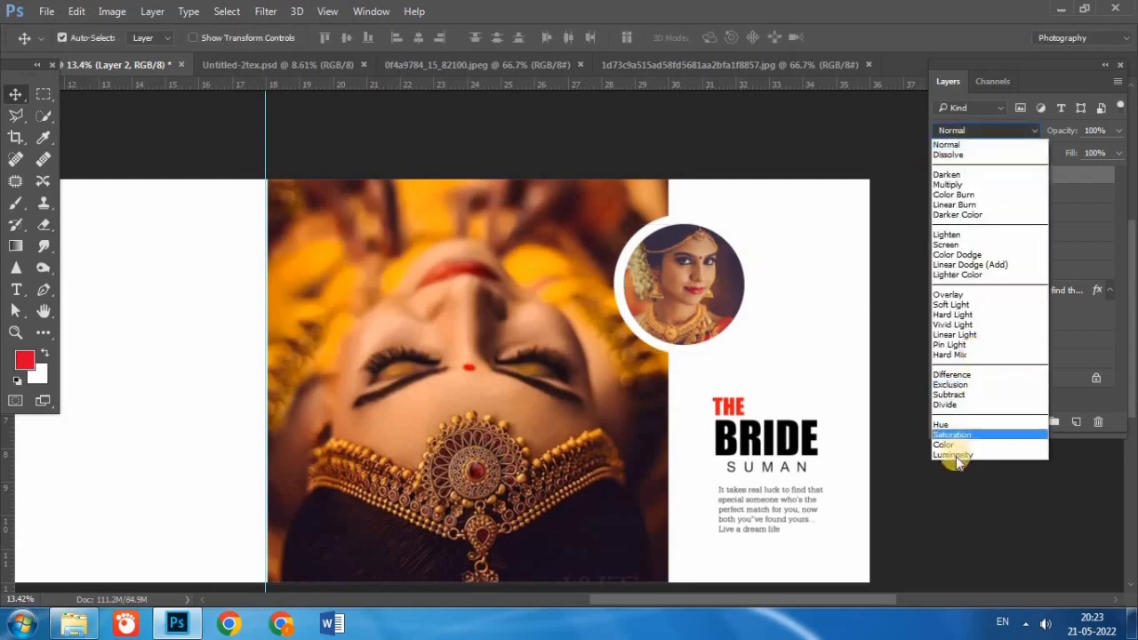
left_click(956, 456)
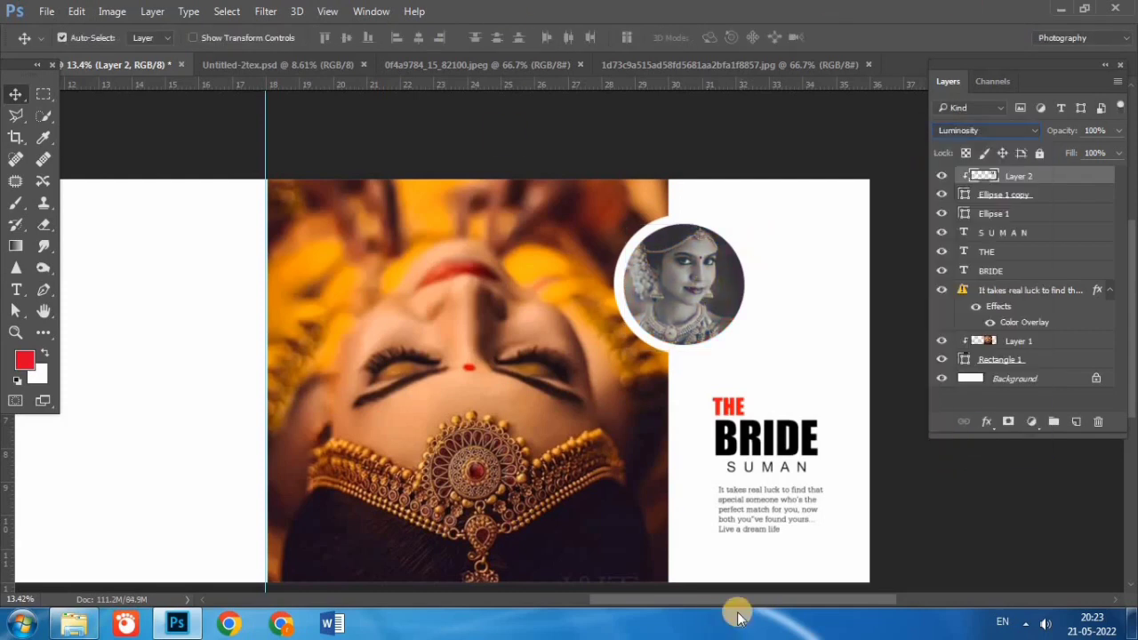
mouse_move(732, 603)
left_mouse_down()
mouse_move(762, 603)
mouse_move(623, 599)
left_mouse_up()
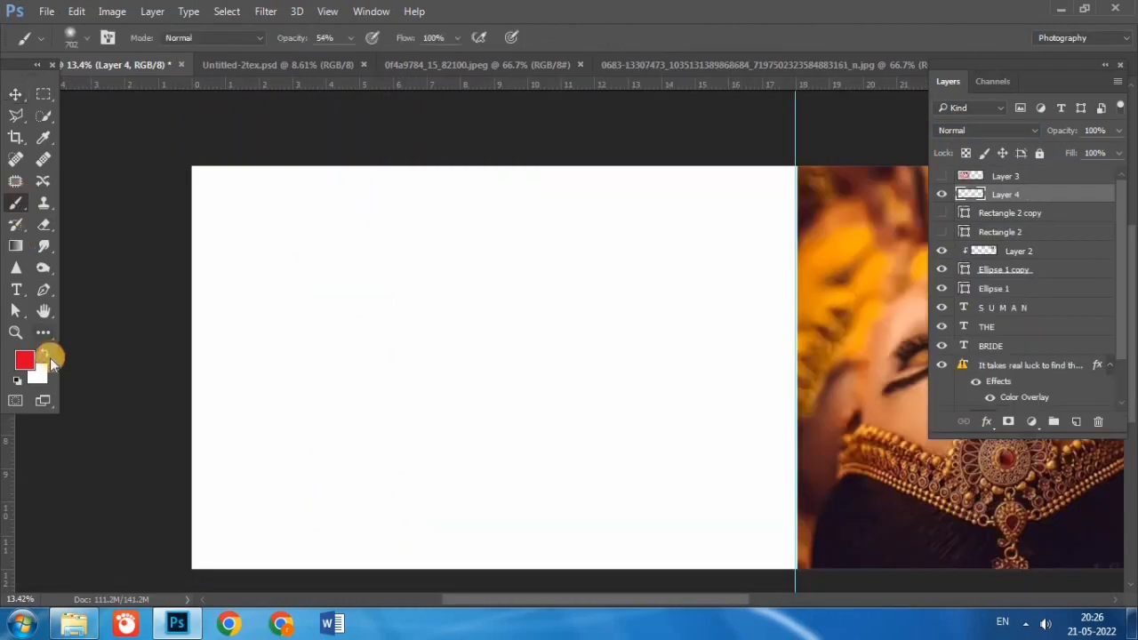
Step: Set the foreground colour to black and brush opacity to 100%
left_click(23, 360)
left_click(432, 330)
left_click(720, 133)
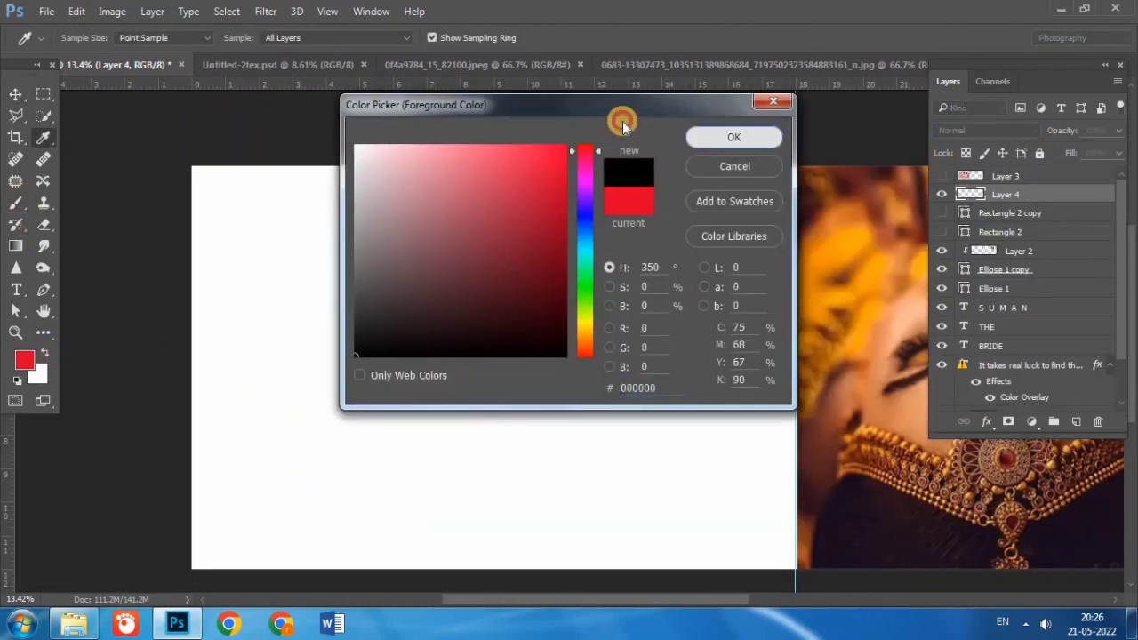
left_click_drag(312, 45, 394, 39)
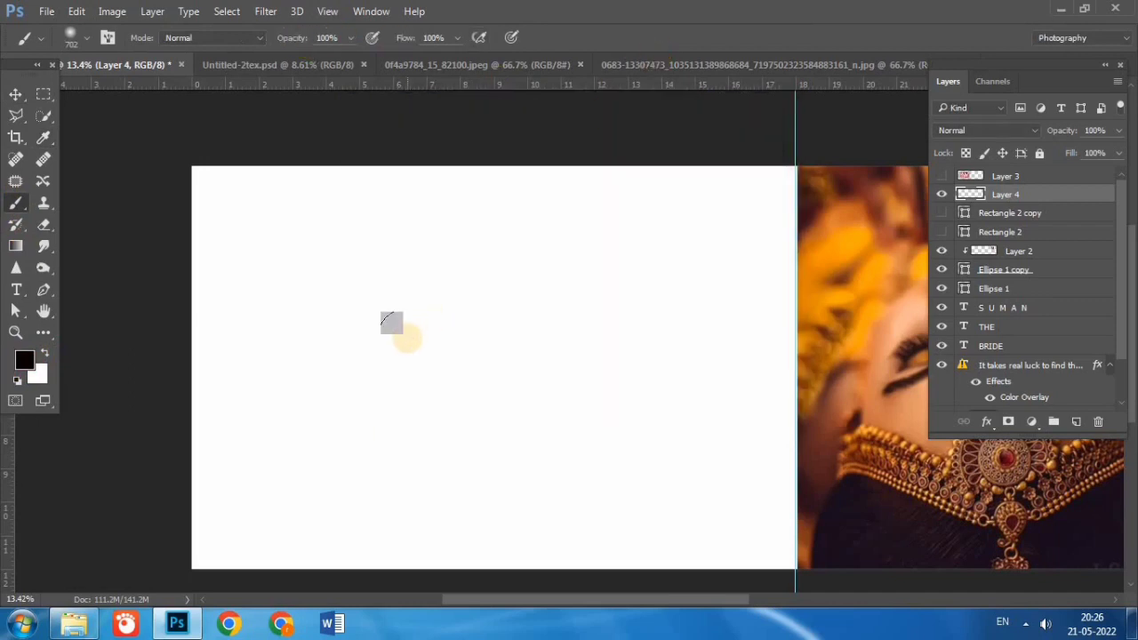
Step: Paint a large black blob across the left page on Layer 4 with a rough textured brush at about 1963 px
right_click(407, 337)
left_click(466, 338)
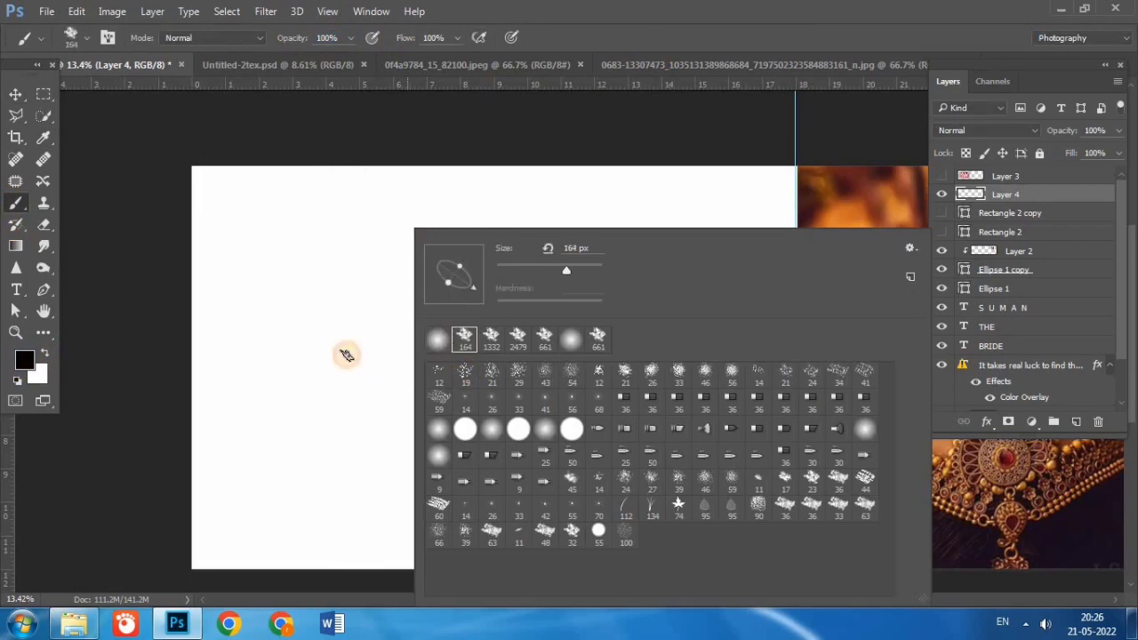
left_click(347, 358)
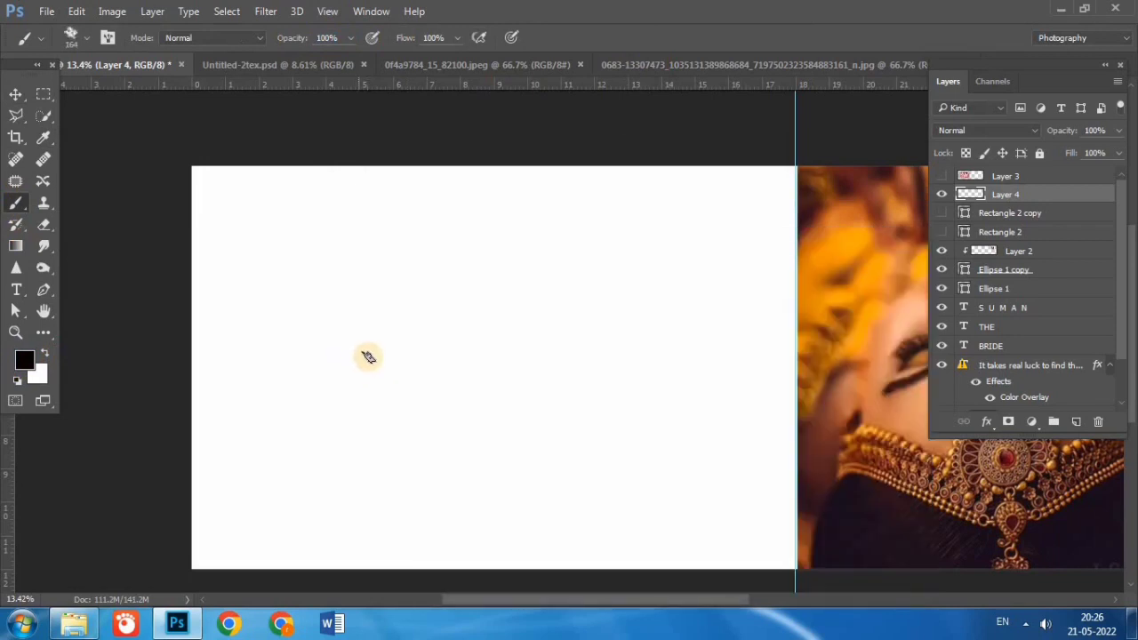
right_click(425, 391, "shift")
left_click(385, 378)
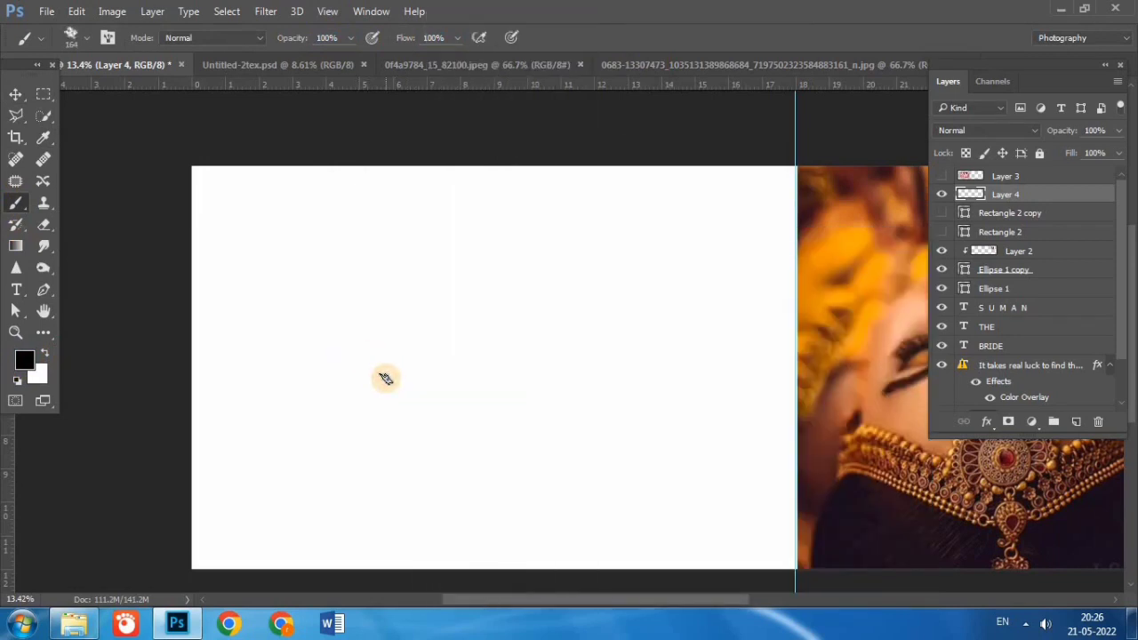
left_click_drag(396, 408, 547, 462)
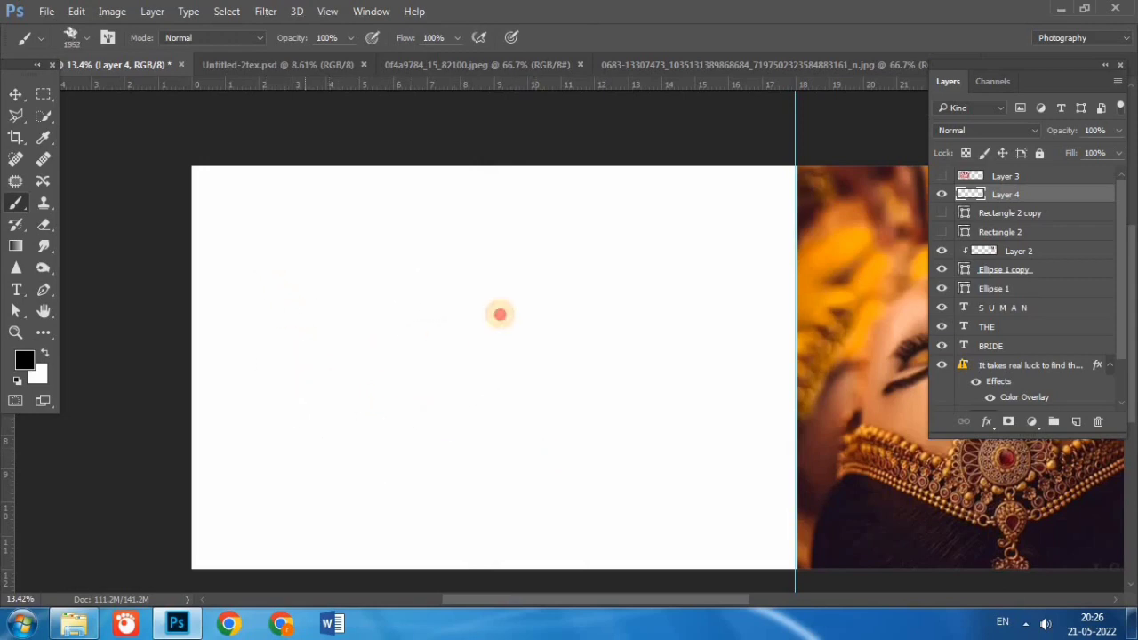
mouse_move(499, 314)
left_mouse_down()
mouse_move(307, 457)
mouse_move(633, 305)
mouse_move(373, 458)
mouse_move(547, 258)
mouse_move(264, 343)
mouse_move(450, 246)
mouse_move(432, 284)
mouse_move(572, 246)
left_mouse_up()
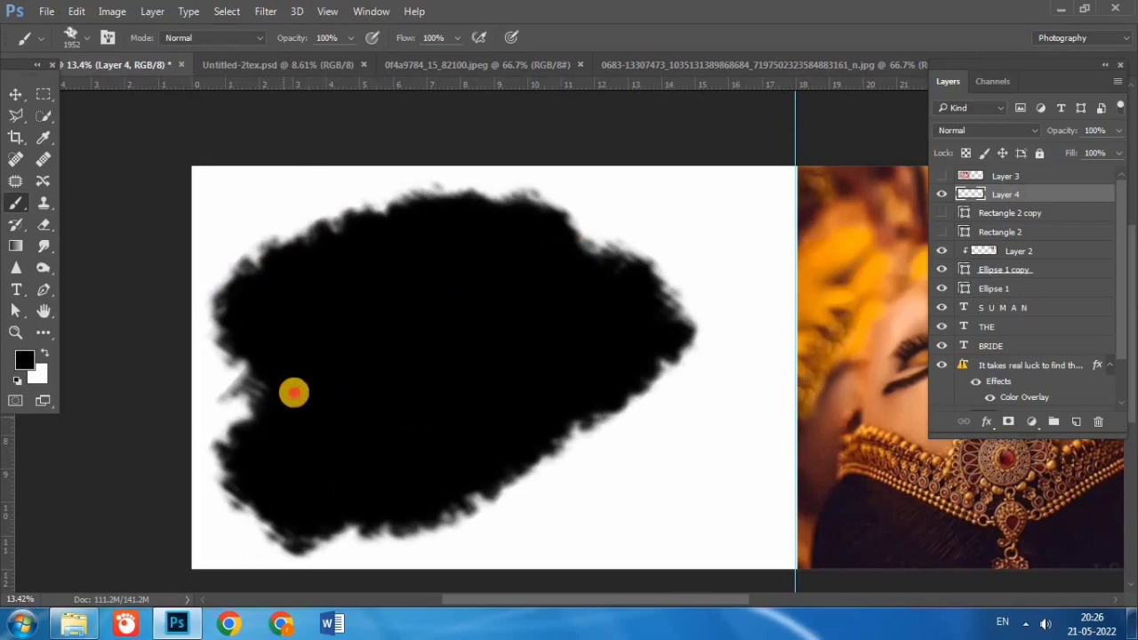
left_click_drag(293, 392, 461, 295)
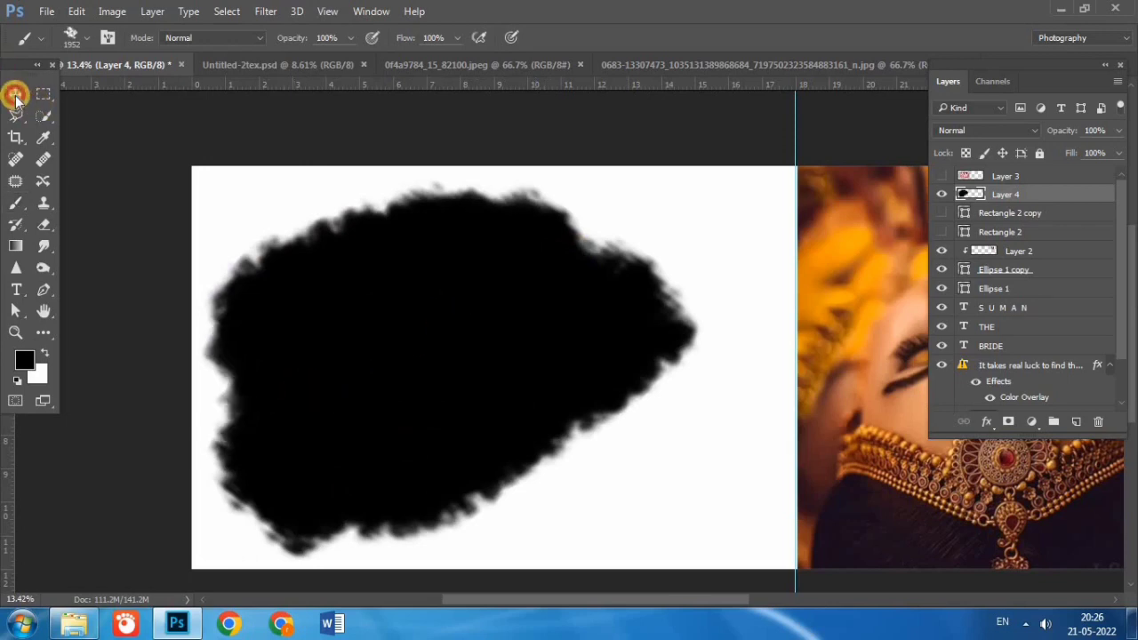
Step: Show Layer 3's bride photo, clip it to the black blob, and shift it slightly left
left_click(15, 94)
left_click(942, 176)
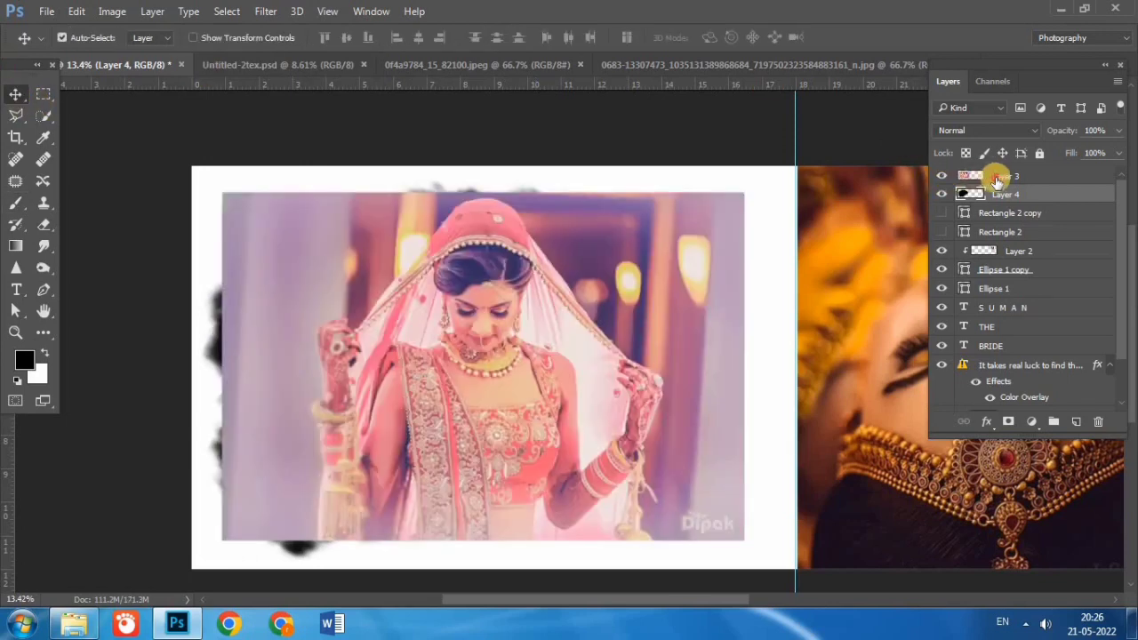
left_click(996, 178)
right_click(997, 178)
left_click(712, 377)
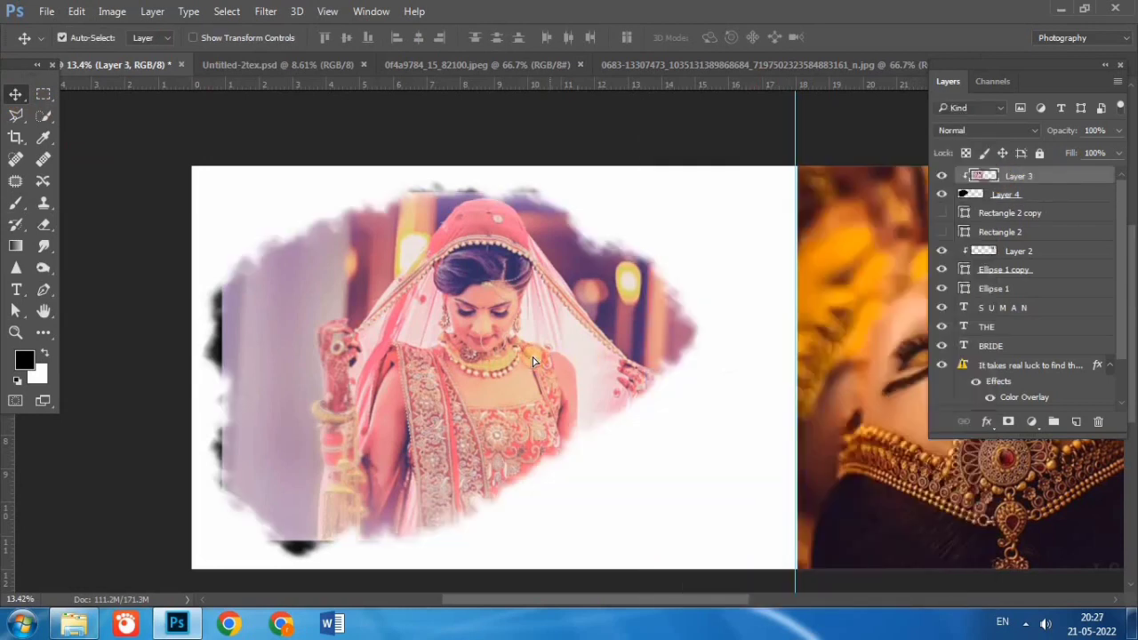
left_click_drag(534, 361, 523, 363)
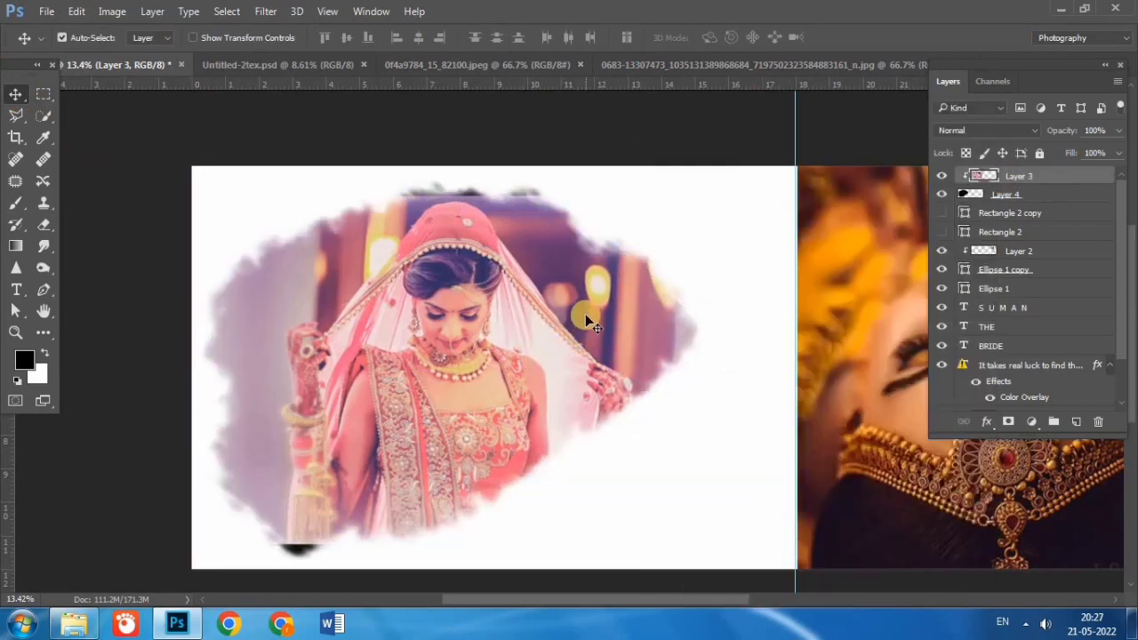
Step: Enlarge the bride photo slightly with Free Transform
key("ctrl+t")
left_click_drag(713, 194, 731, 184)
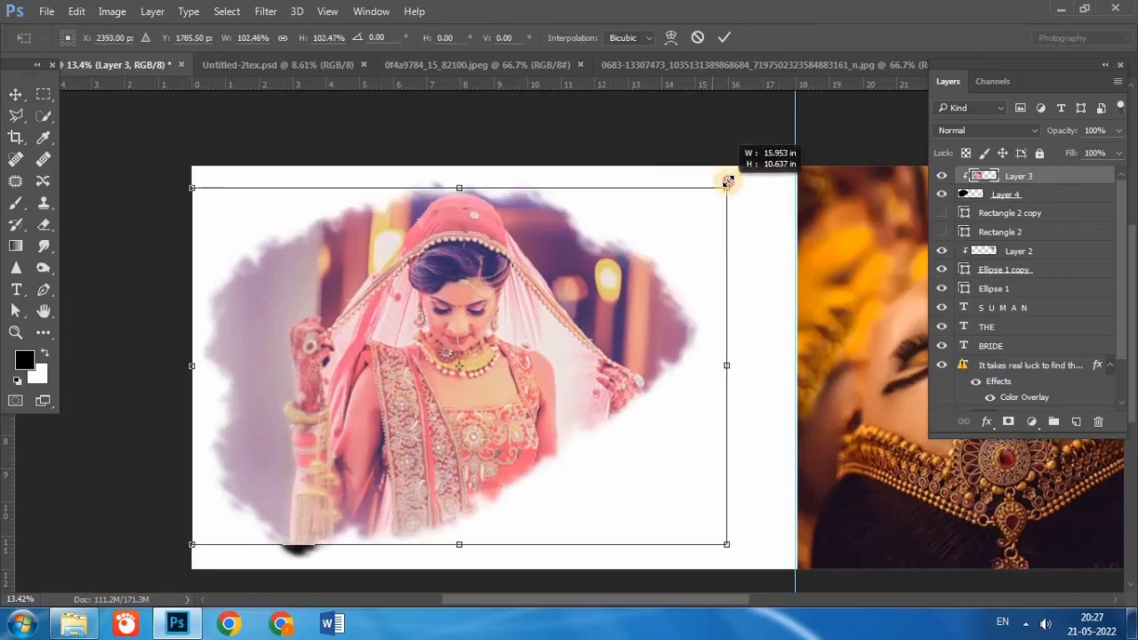
left_click_drag(190, 564, 171, 569)
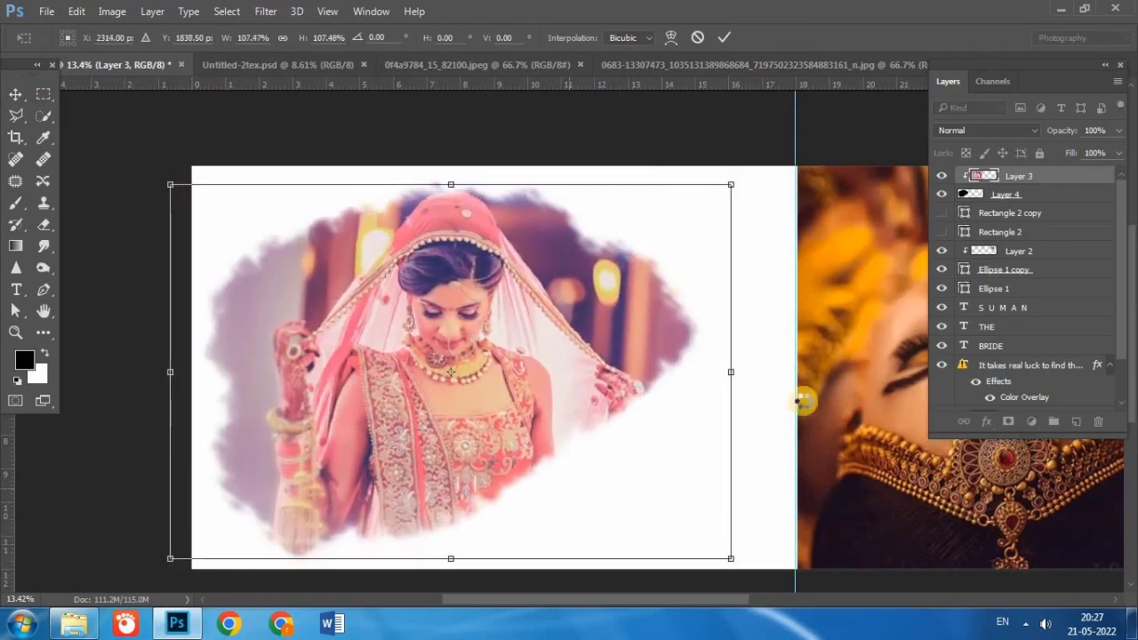
key("Return")
Step: Stretch the Layer 4 blob larger toward the bottom-right and nudge it down
left_click(1036, 203)
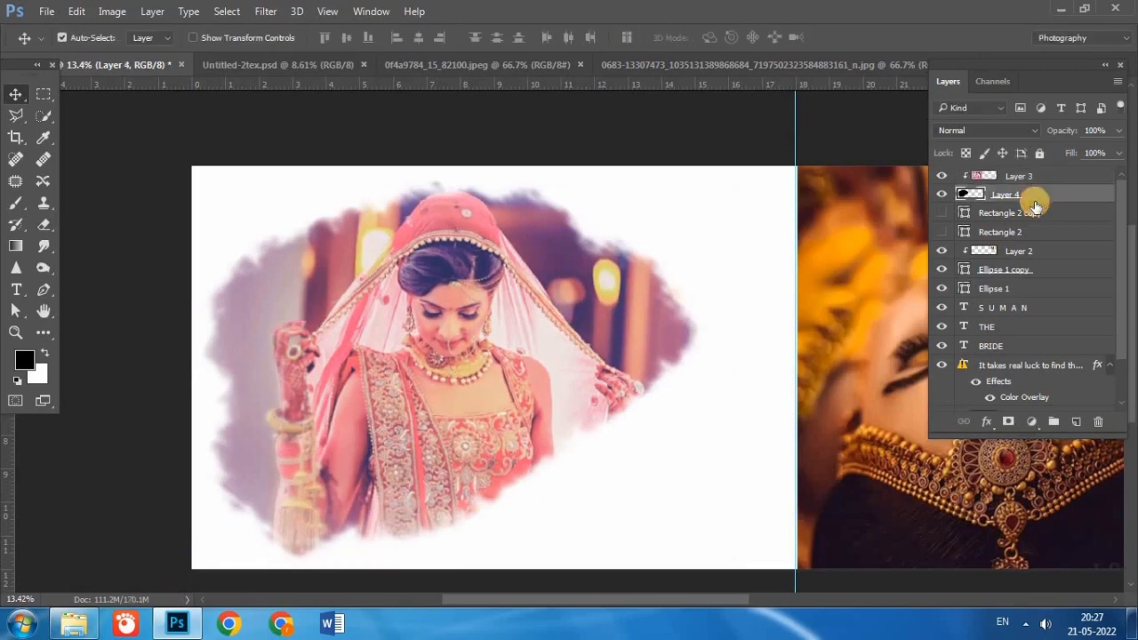
key("ctrl+t")
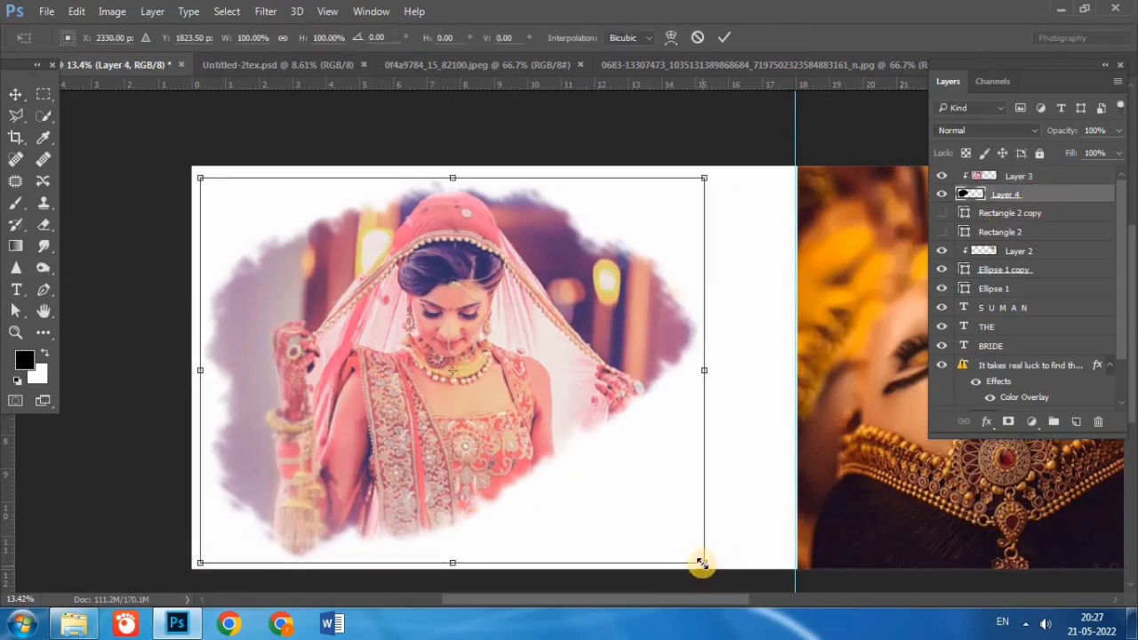
mouse_move(701, 563)
left_mouse_down()
mouse_move(703, 583)
mouse_move(724, 588)
left_mouse_up()
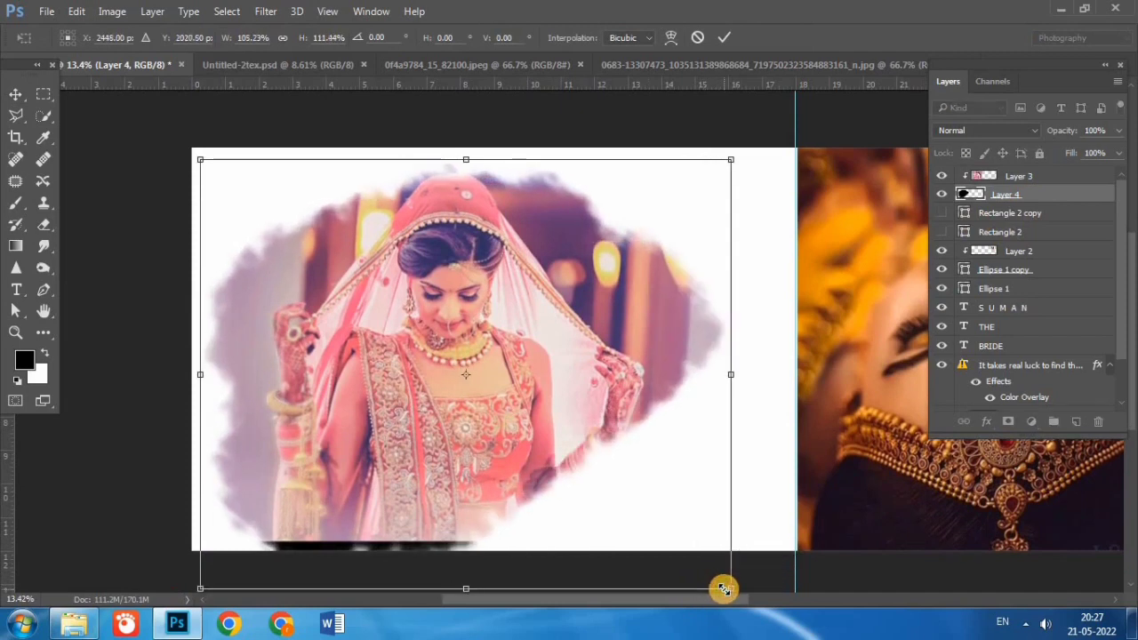
key("Return")
left_click_drag(495, 377, 491, 392)
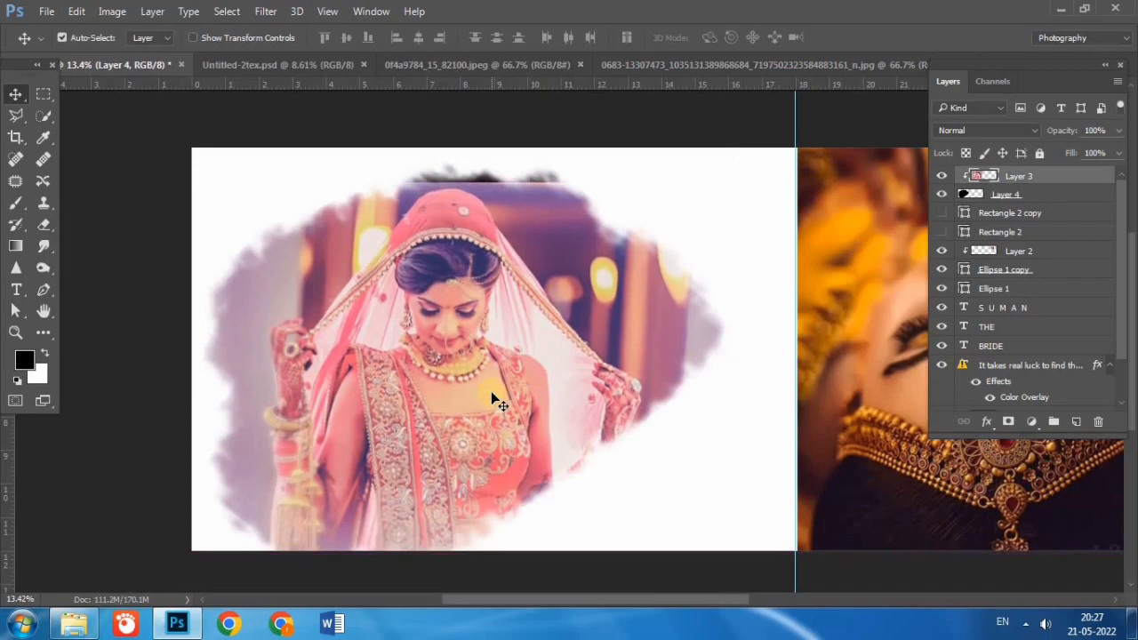
Step: Enlarge the bride photo again from its top-right corner
key("ctrl+t")
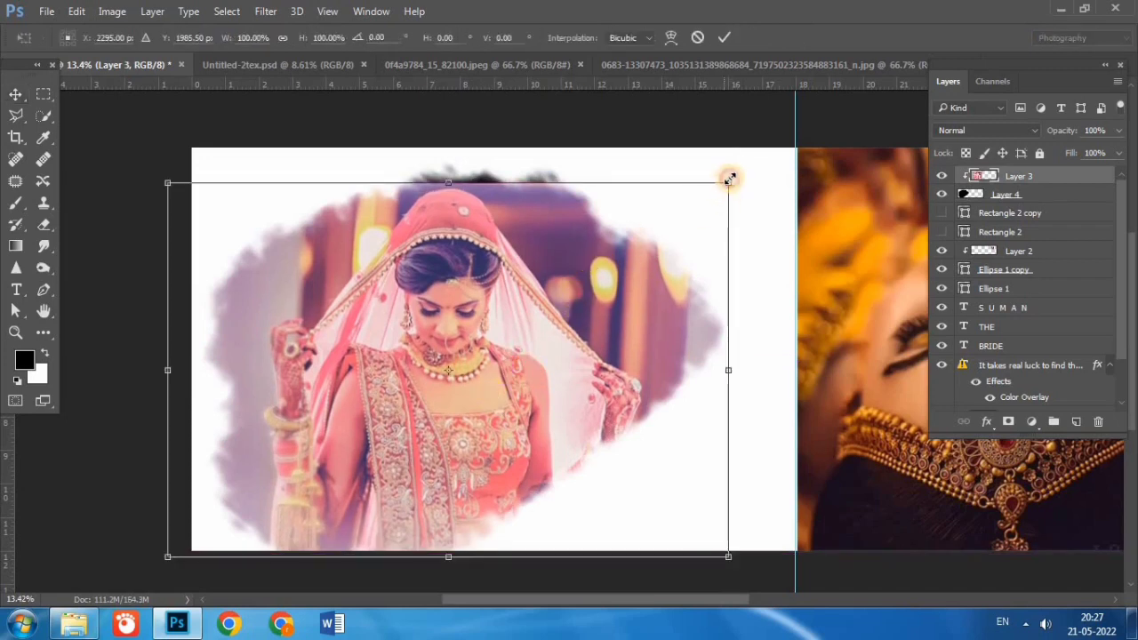
left_click_drag(730, 179, 746, 169)
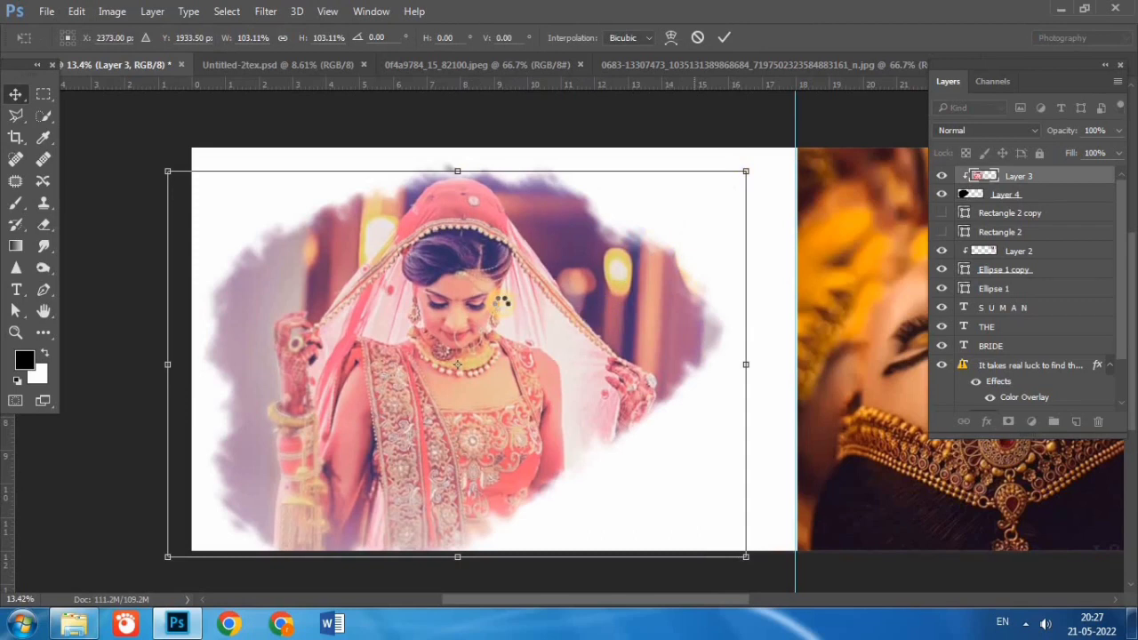
key("Return")
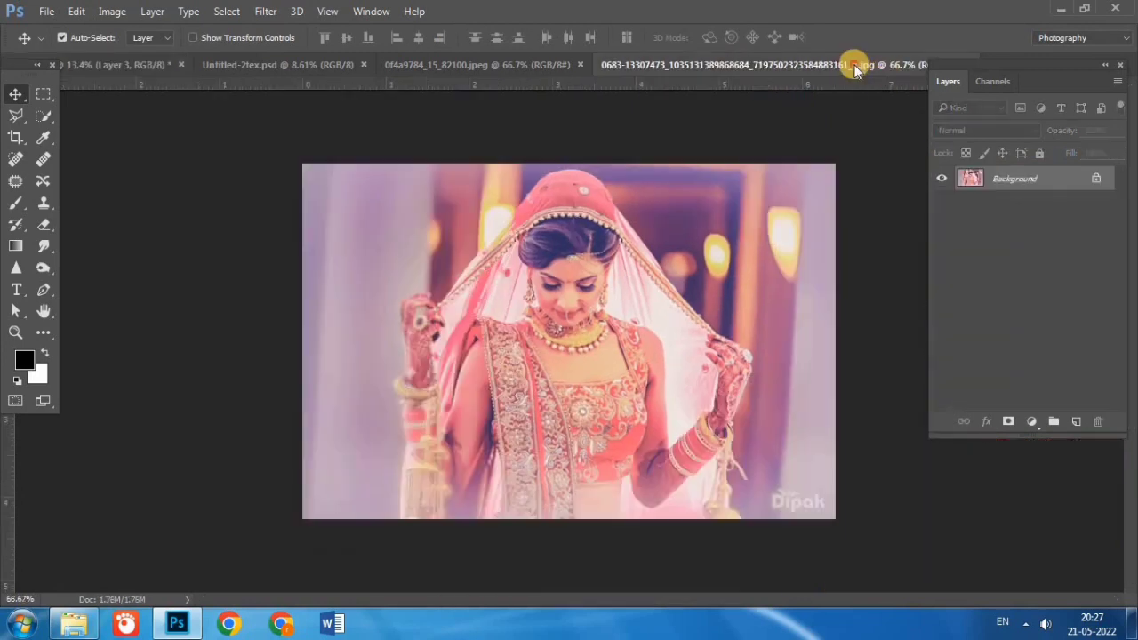
Step: Float the spare 0683 bride photo document and close it
left_click_drag(859, 67, 439, 158)
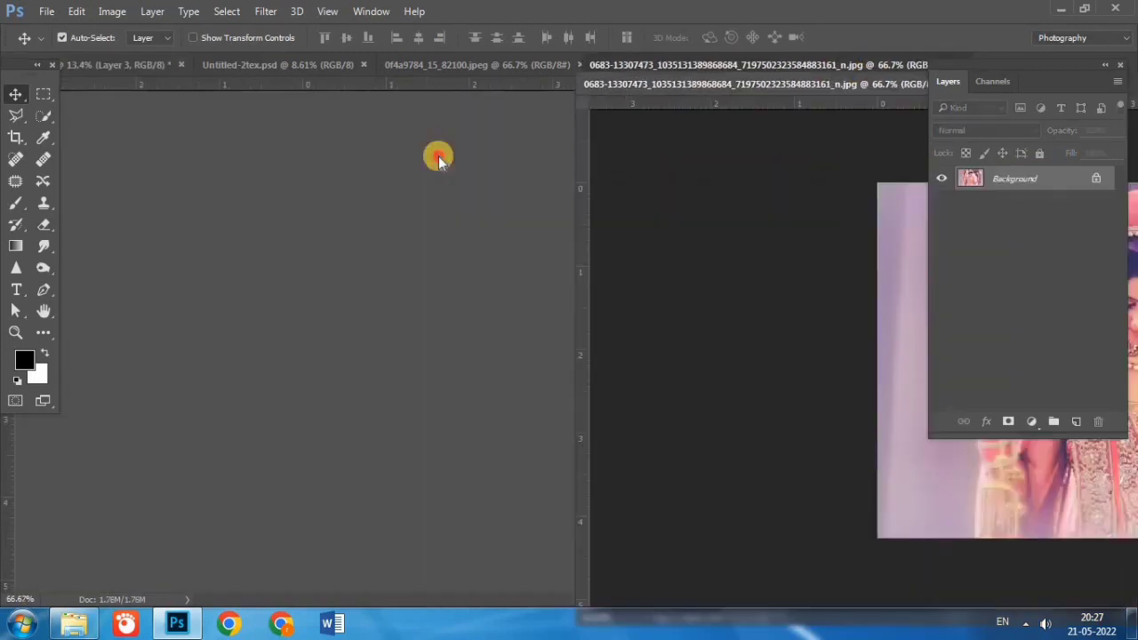
left_click_drag(318, 163, 666, 178)
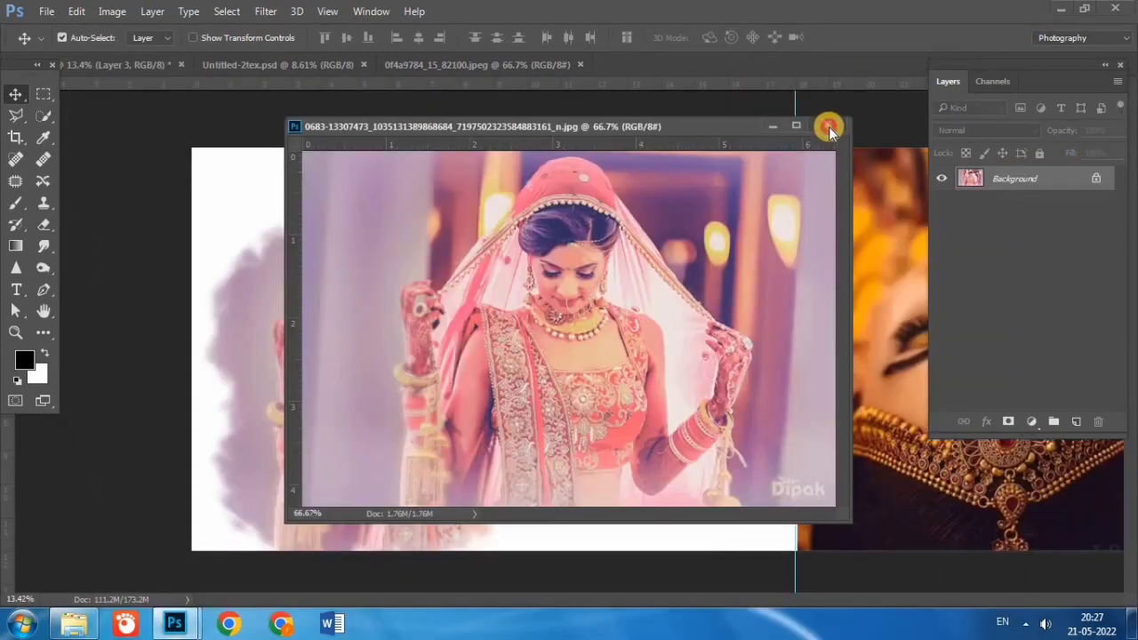
left_click(829, 127)
Step: Drag the Beautiful script text from Untitled-2tex.psd onto the bride page
left_click(280, 65)
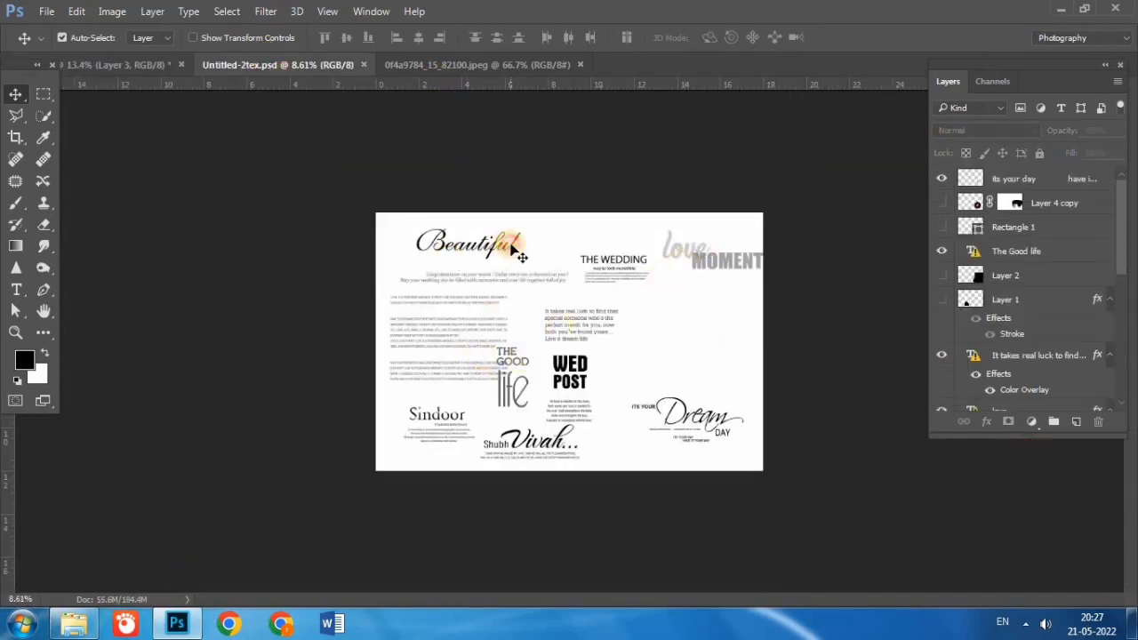
left_click_drag(520, 255, 620, 413)
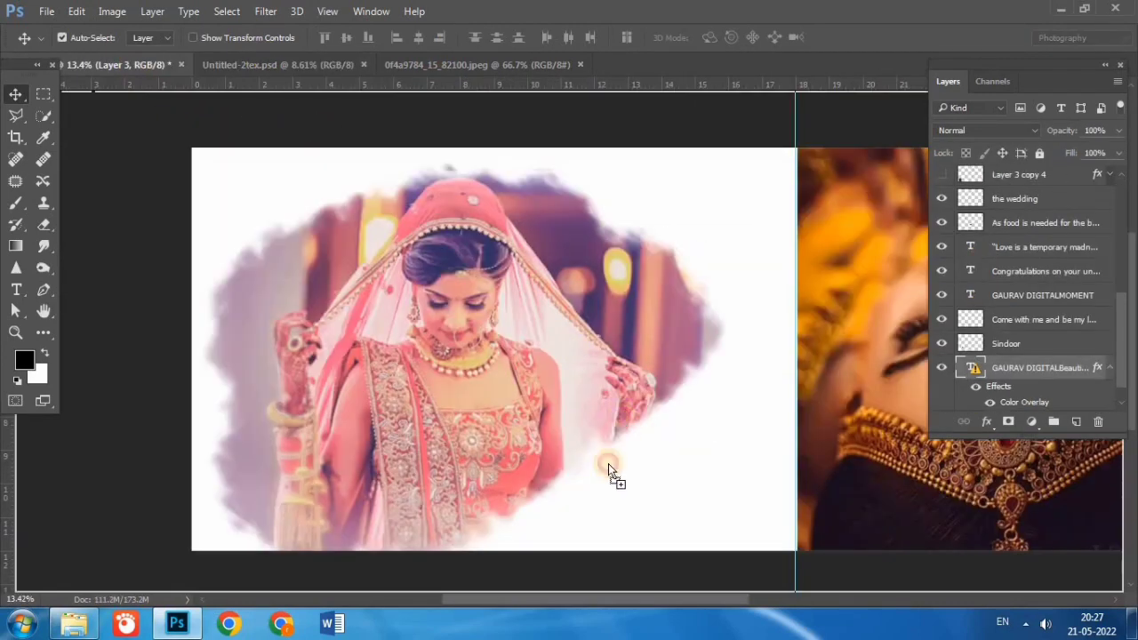
mouse_move(608, 463)
left_mouse_down()
mouse_move(604, 454)
mouse_move(618, 483)
left_mouse_up()
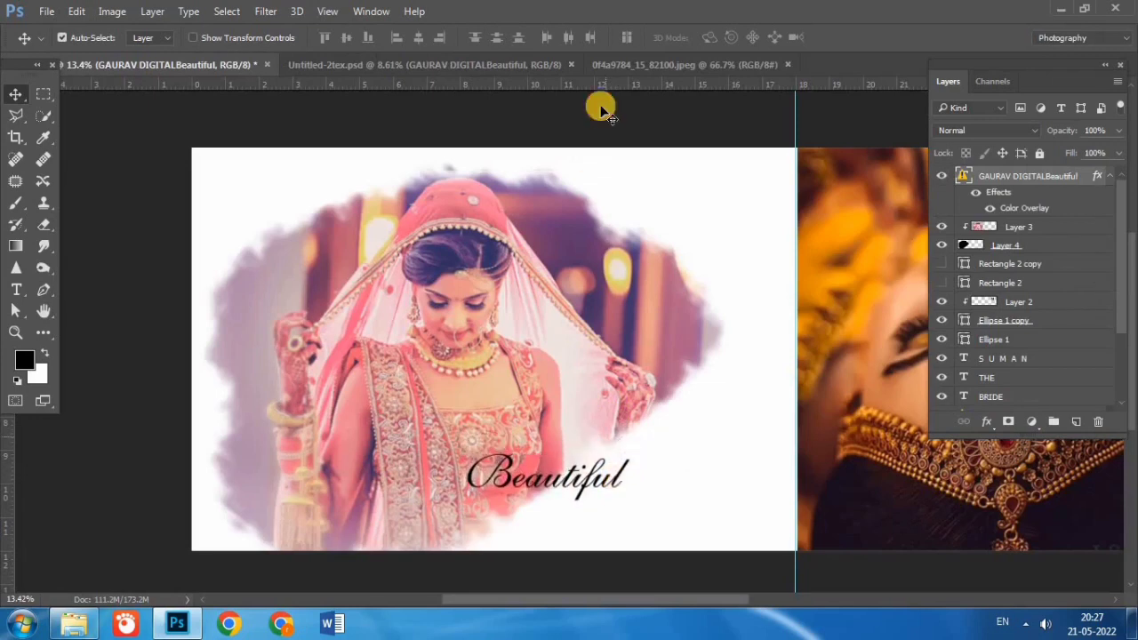
Step: Close the henna hands photo and return to Untitled-2tex.psd
left_click(778, 67)
left_click(784, 65)
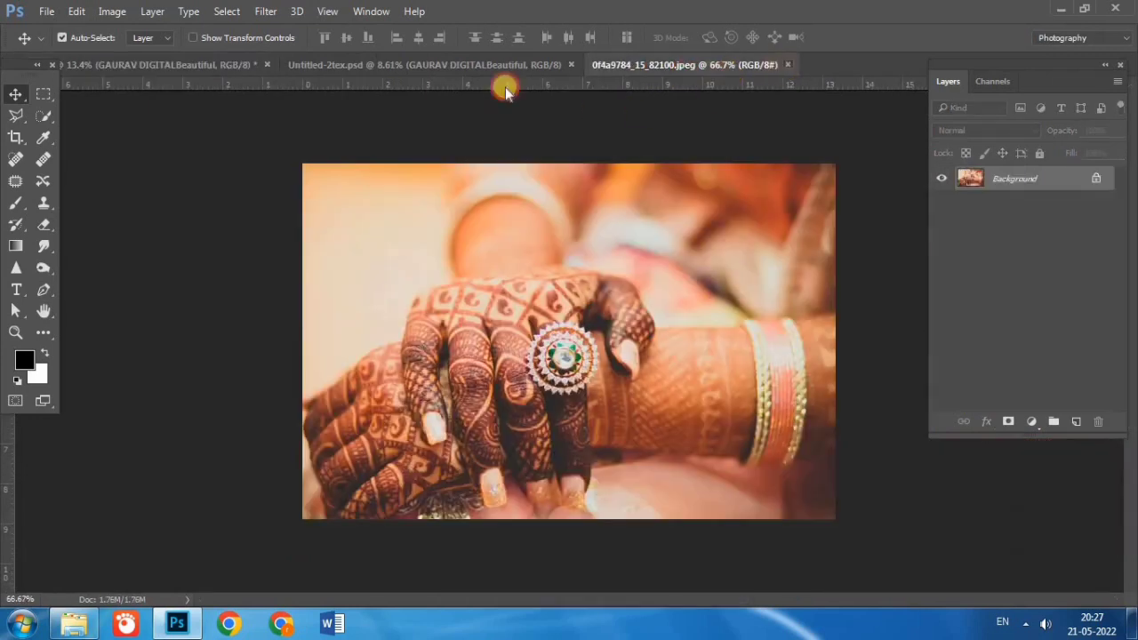
left_click(436, 64)
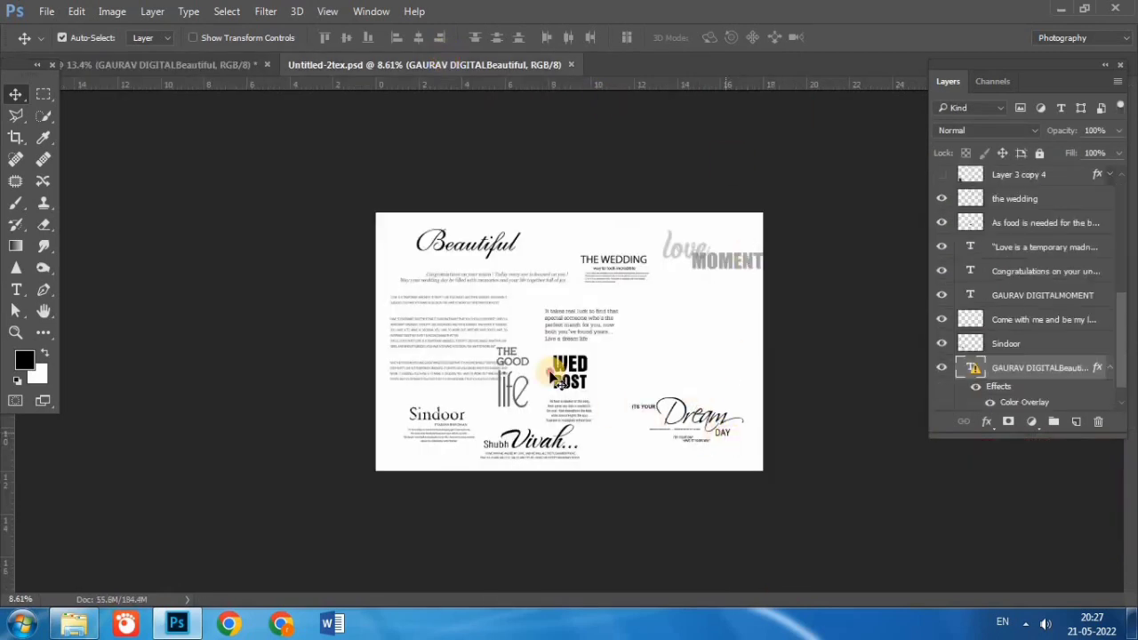
Step: Bring the 'its your Dream day' title into the spread and remove the Beautiful text
mouse_move(558, 378)
left_mouse_down()
mouse_move(702, 416)
mouse_move(191, 58)
mouse_move(646, 458)
mouse_move(629, 489)
left_mouse_up()
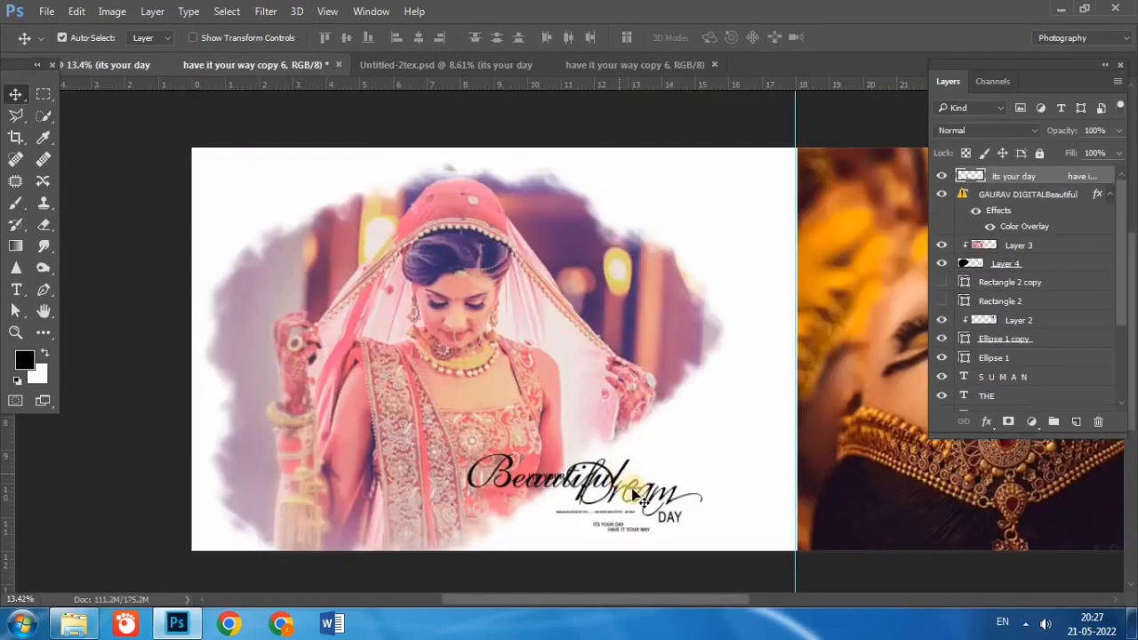
key("ctrl+z")
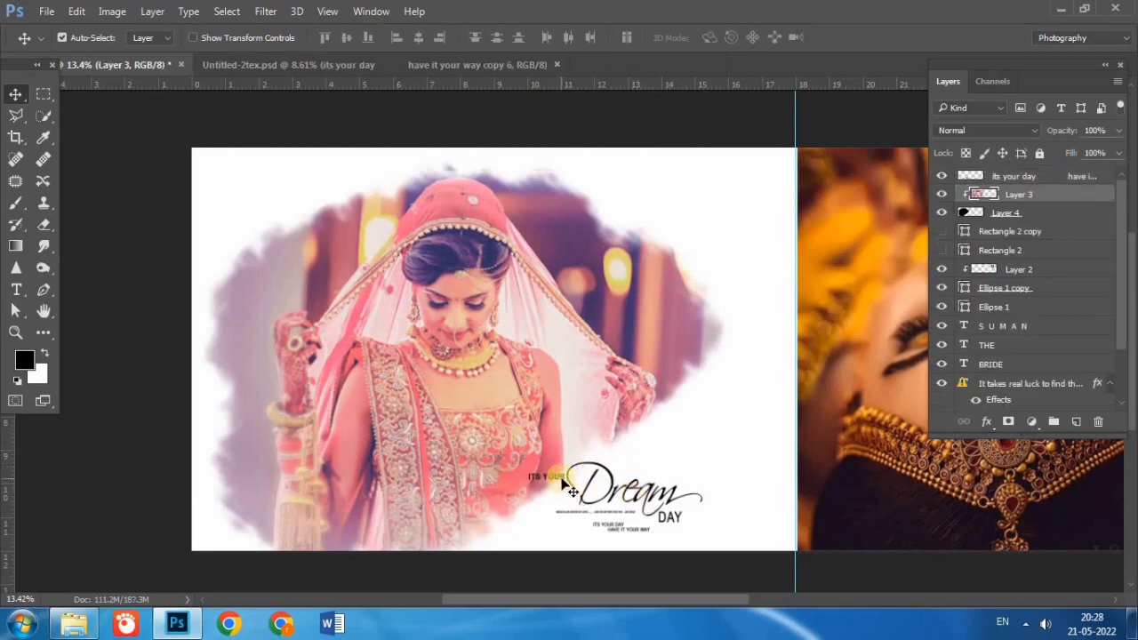
left_click_drag(562, 482, 662, 502)
Step: Scale the Dream day title to about 71.4% and shift it right
left_click(673, 507)
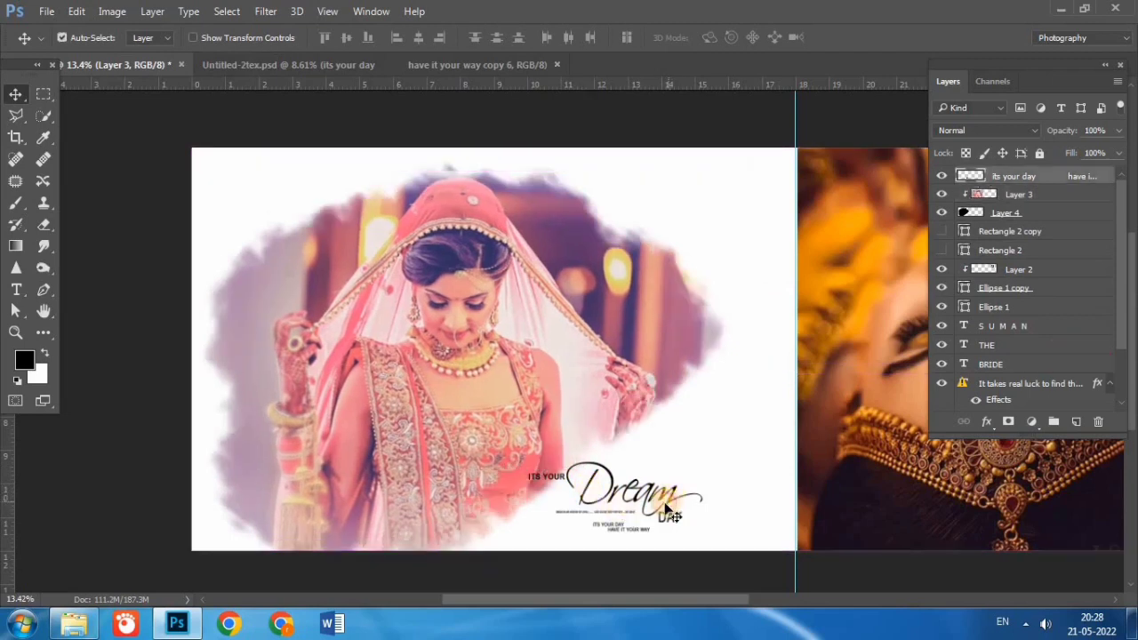
key("ctrl+t")
left_click_drag(702, 531, 653, 510)
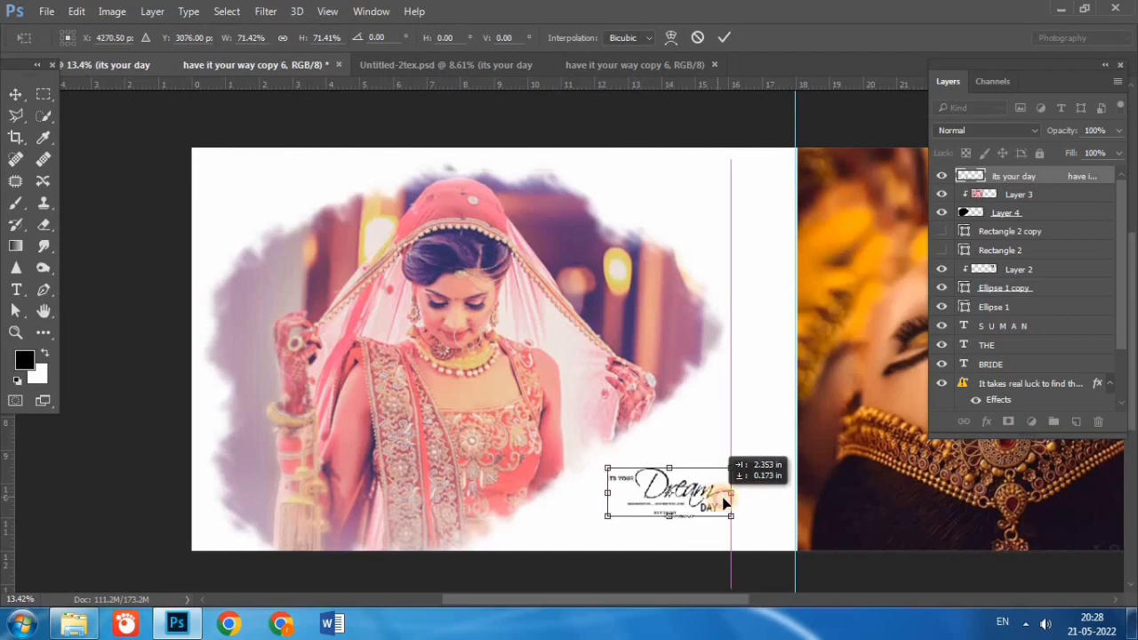
left_click_drag(717, 500, 727, 502)
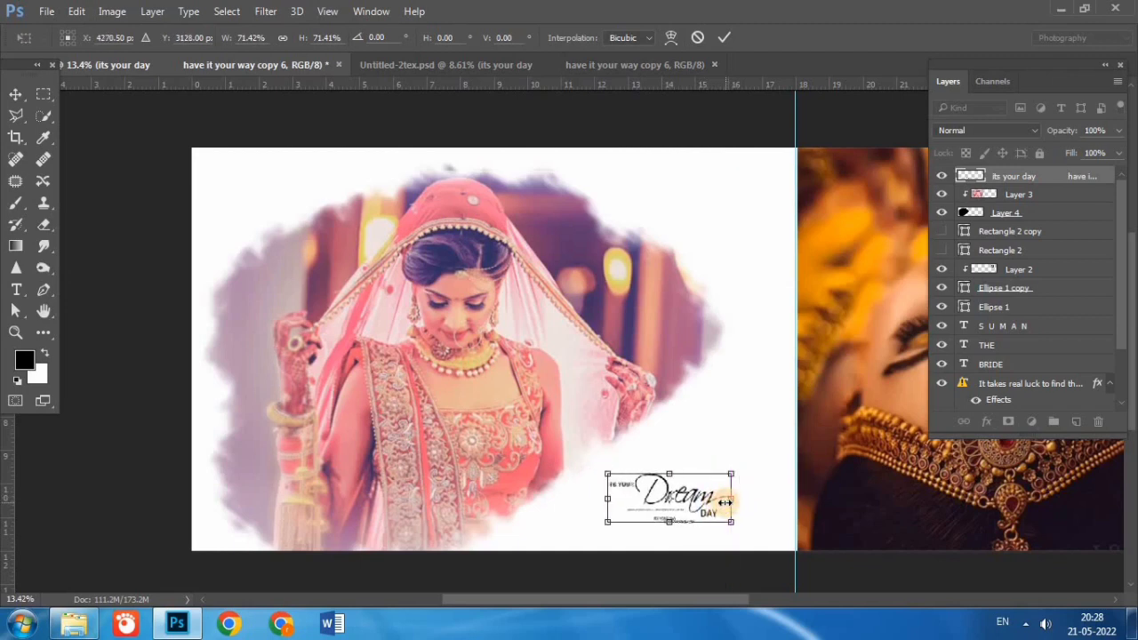
key("Return")
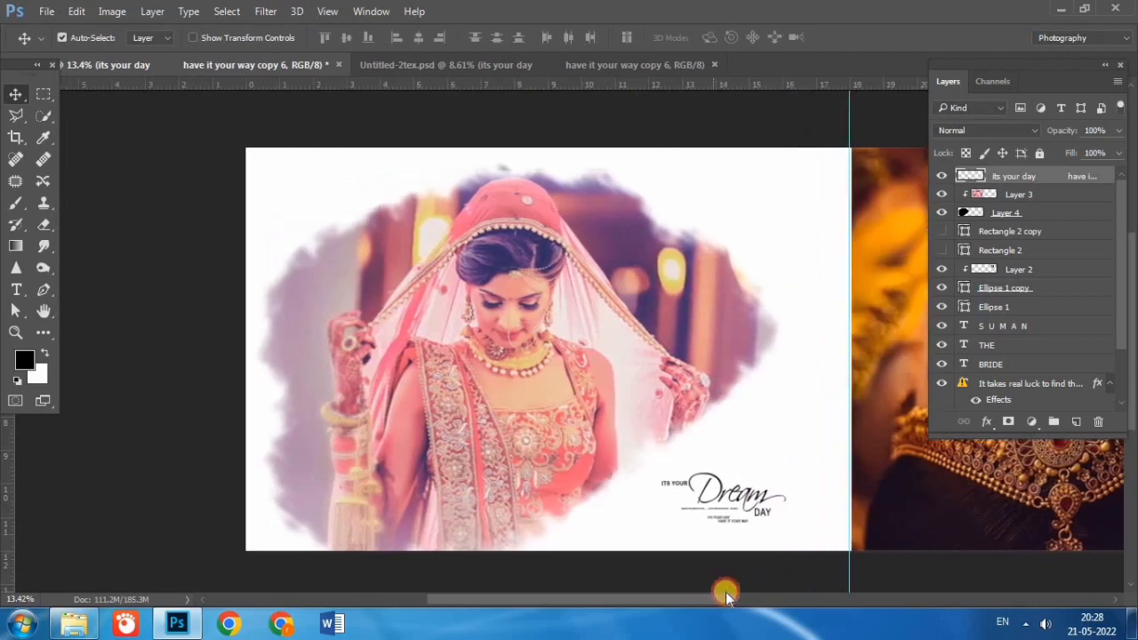
mouse_move(727, 603)
left_mouse_down()
mouse_move(716, 596)
mouse_move(863, 610)
mouse_move(756, 610)
mouse_move(751, 623)
mouse_move(709, 624)
mouse_move(874, 628)
left_mouse_up()
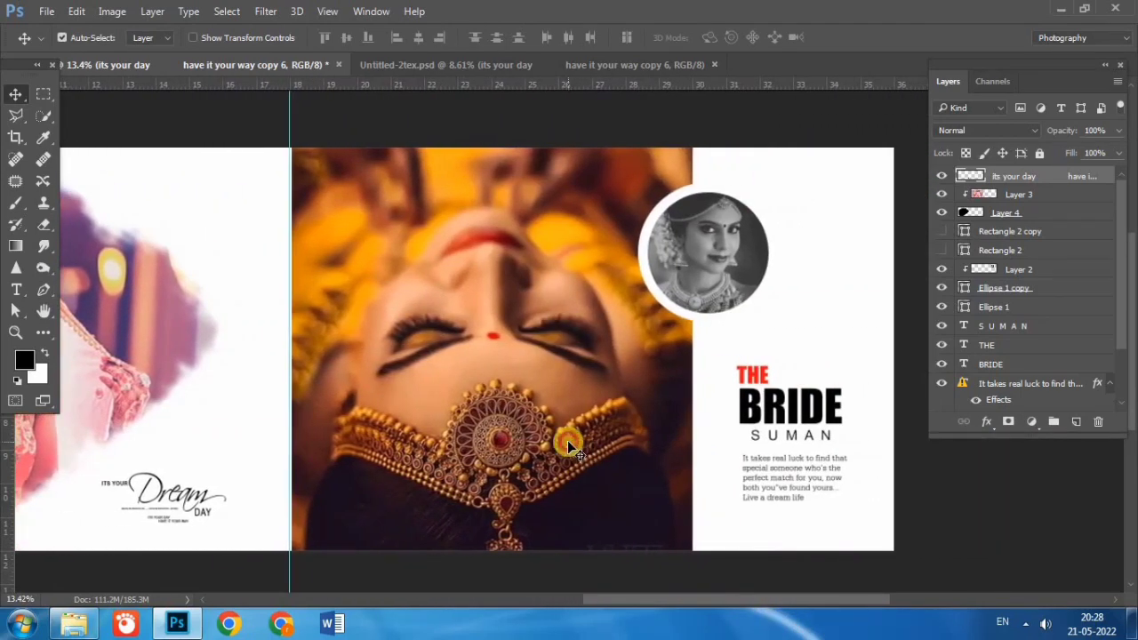
Step: Blend Layer 1 as Luminosity and set the circular portrait Layer 2 back to Normal
left_click(568, 440)
left_click(955, 133)
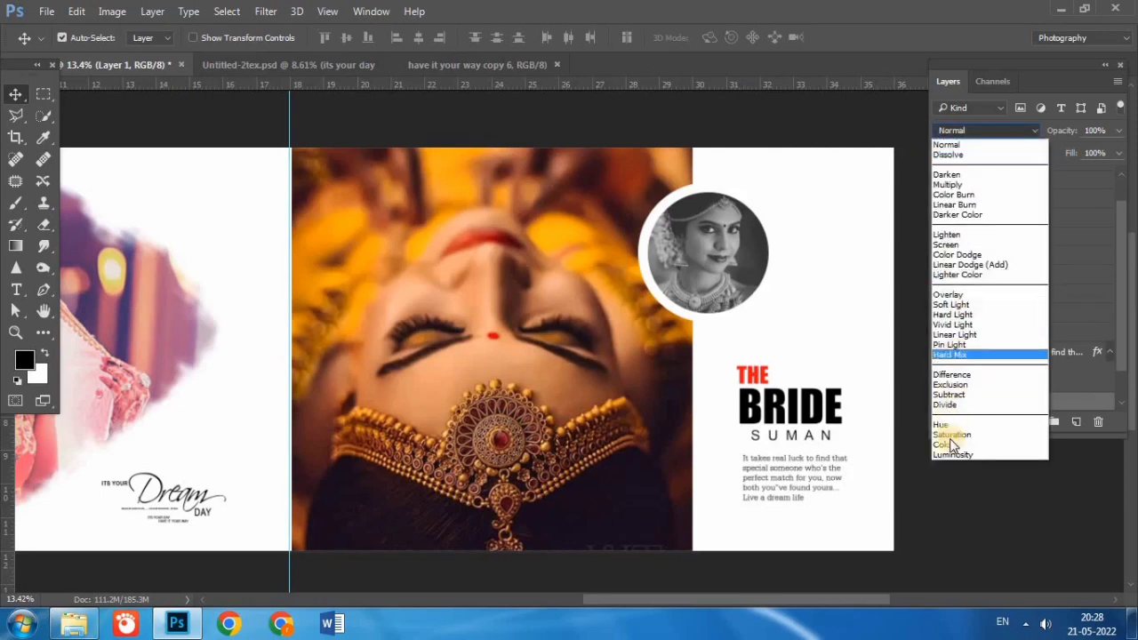
left_click(948, 455)
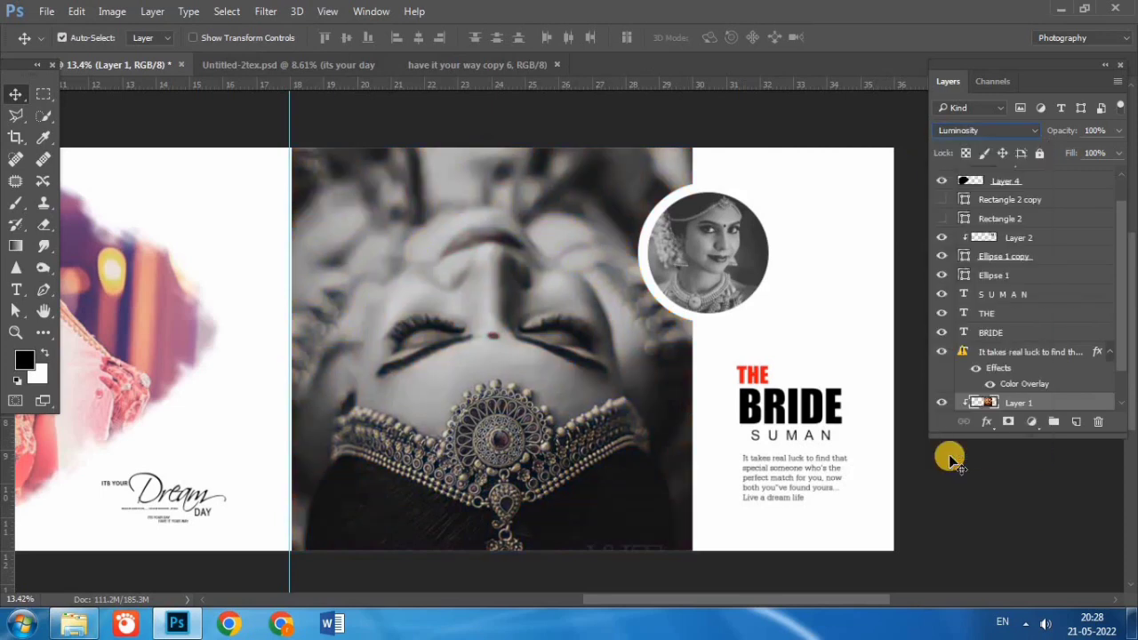
left_click(699, 256)
left_click(968, 130)
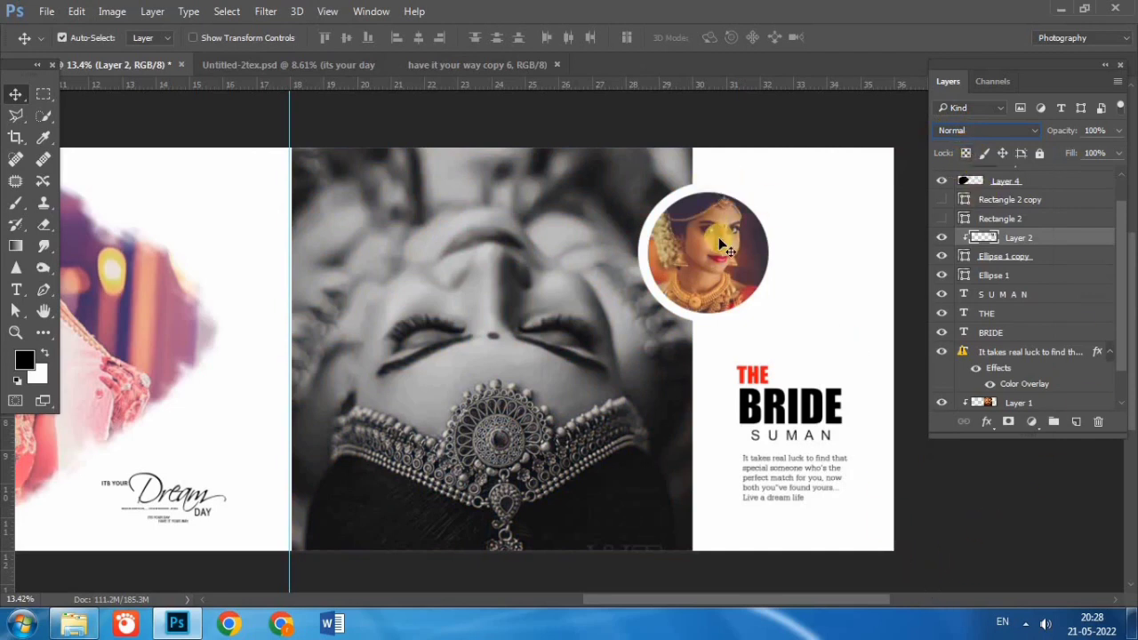
mouse_move(795, 601)
left_mouse_down()
mouse_move(731, 603)
mouse_move(805, 614)
left_mouse_up()
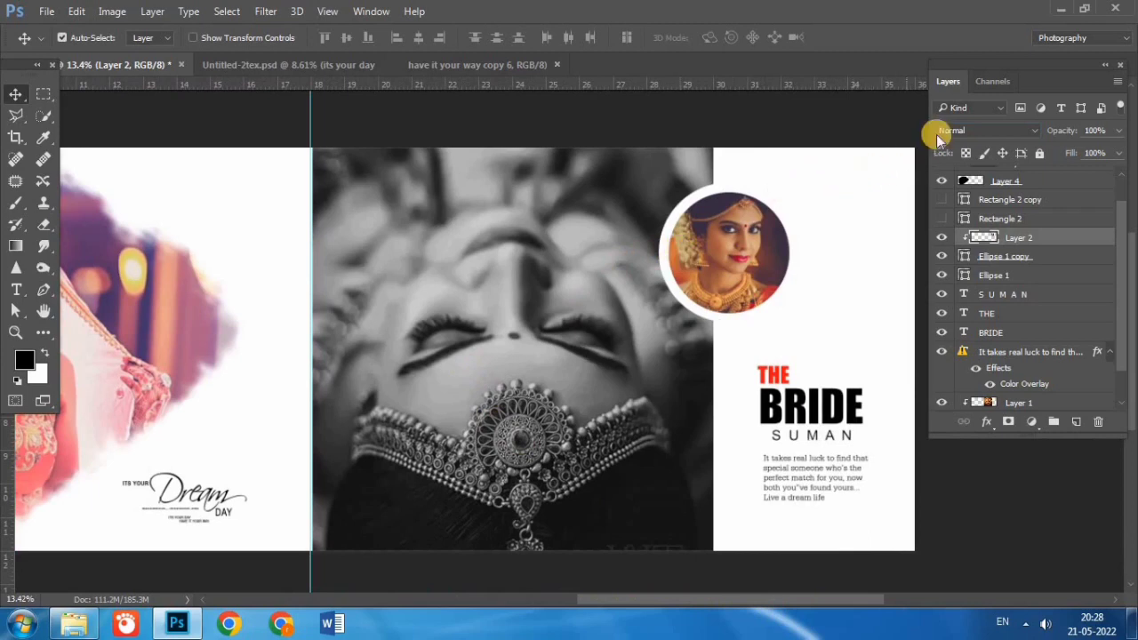
Step: Return Layer 1's eyeliner photo to Normal blending in full colour
left_click(585, 392)
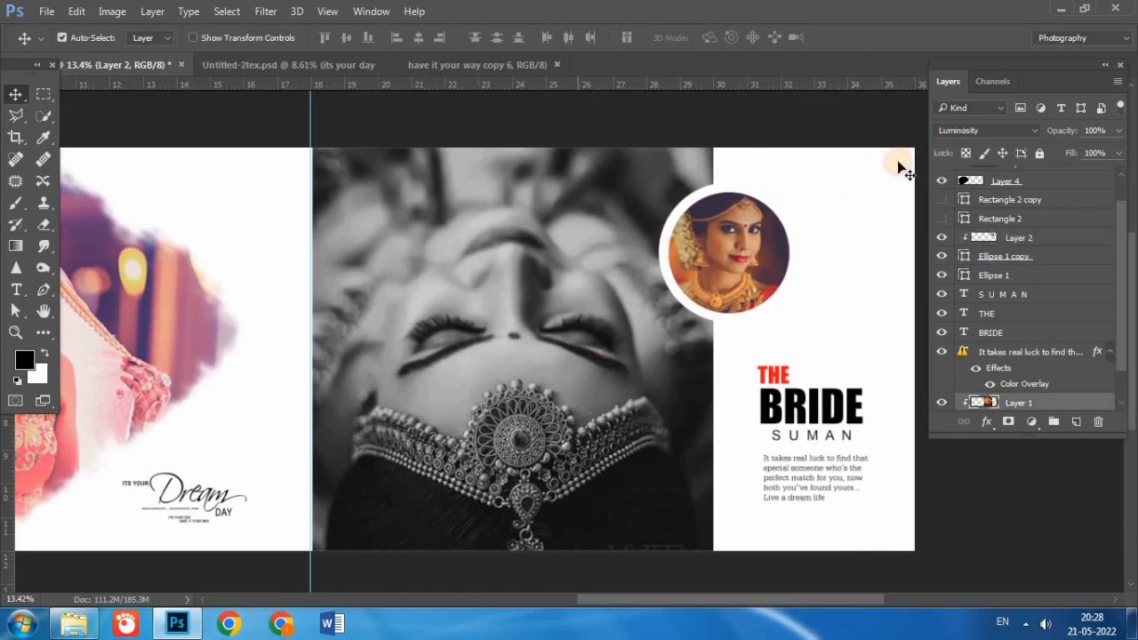
left_click(952, 130)
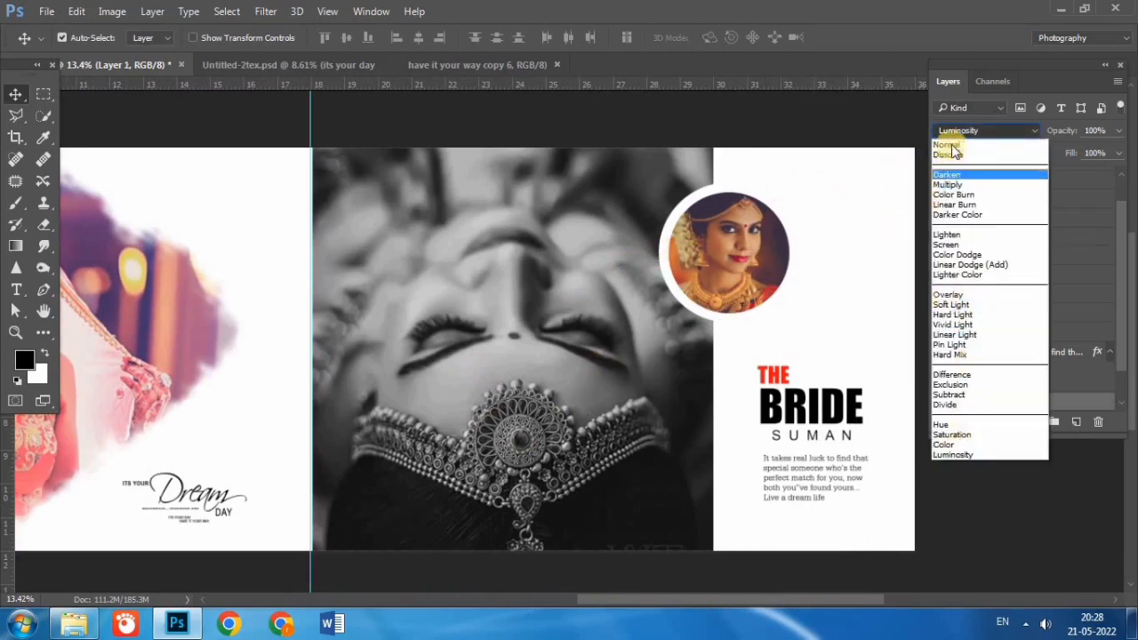
left_click(949, 145)
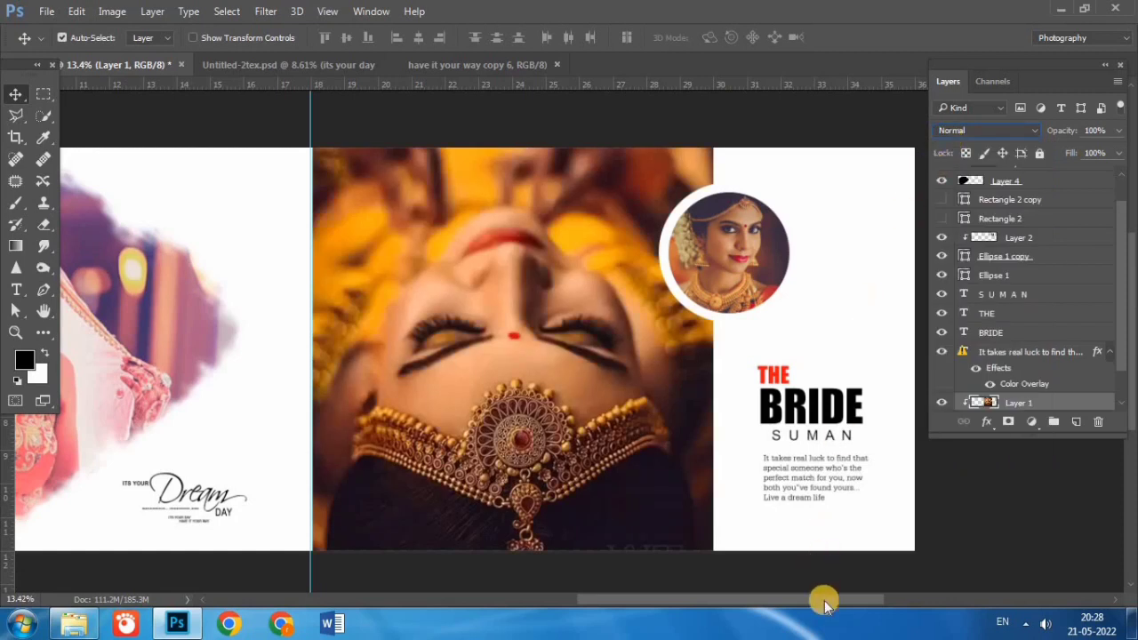
mouse_move(826, 600)
left_mouse_down()
mouse_move(714, 610)
mouse_move(845, 610)
left_mouse_up()
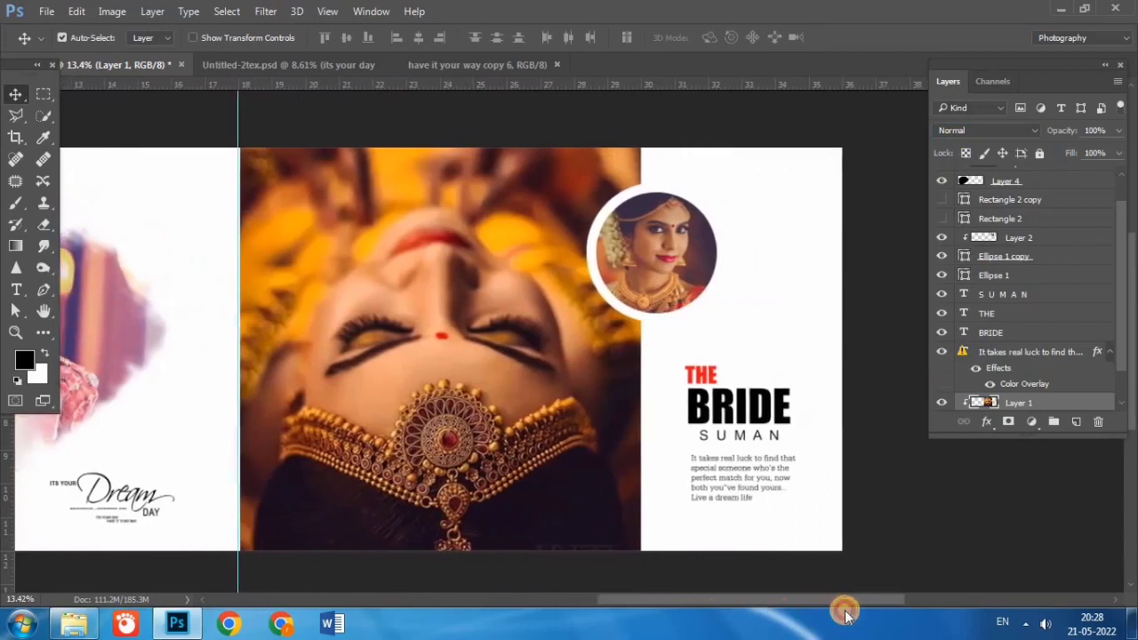
Step: Select the spread's Background layer and switch to Untitled-2tex.psd
scroll(1027, 317, "down", 2)
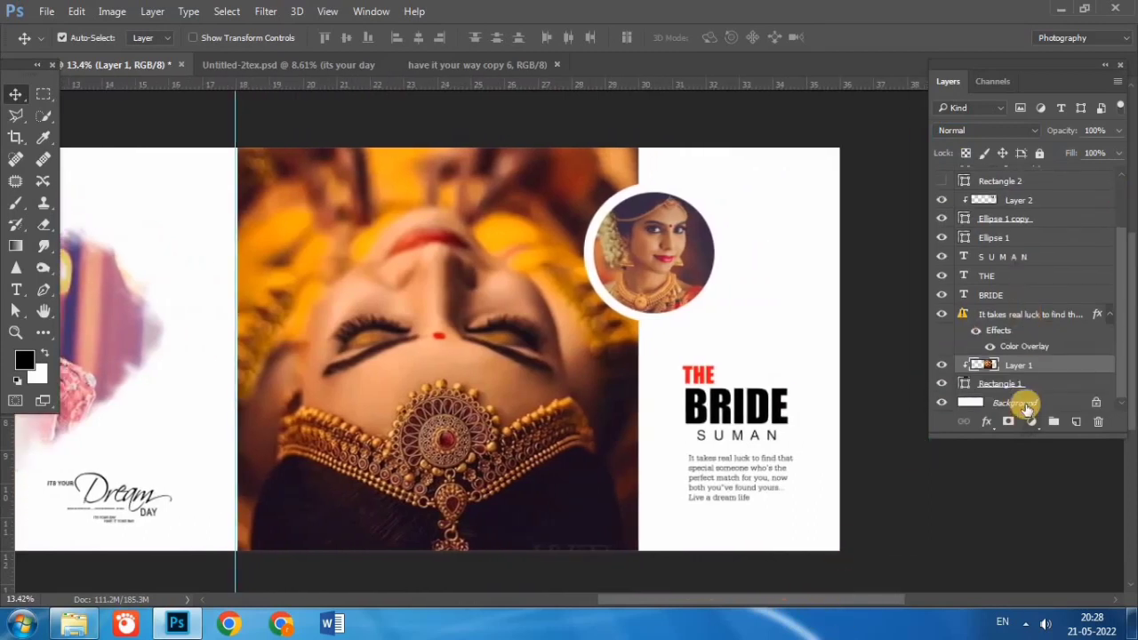
left_click(1022, 404)
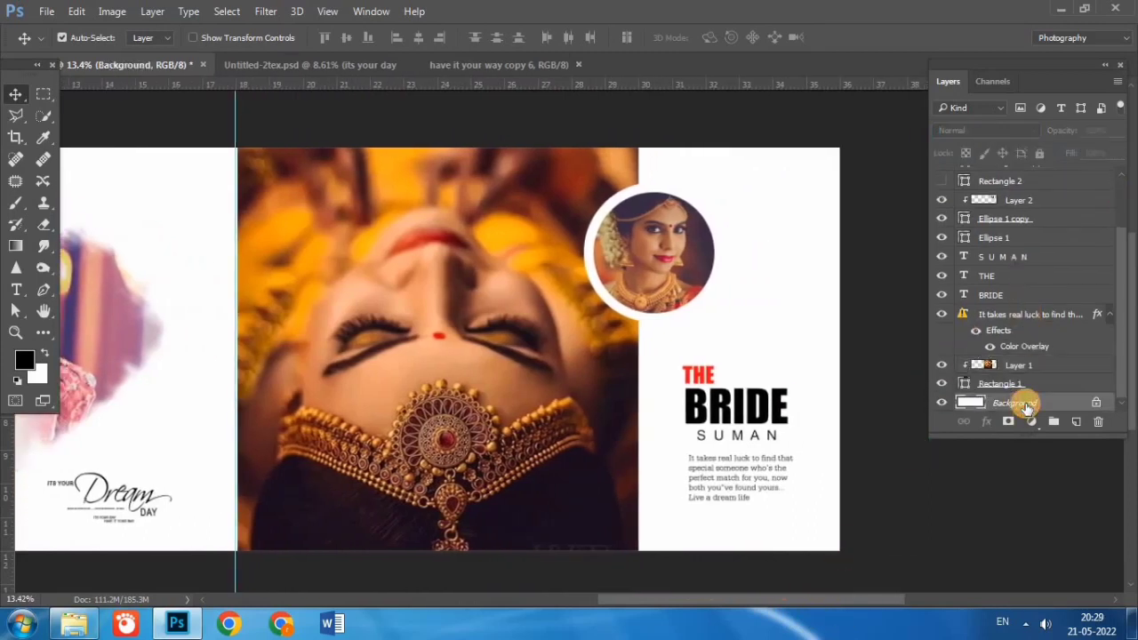
left_click(573, 66)
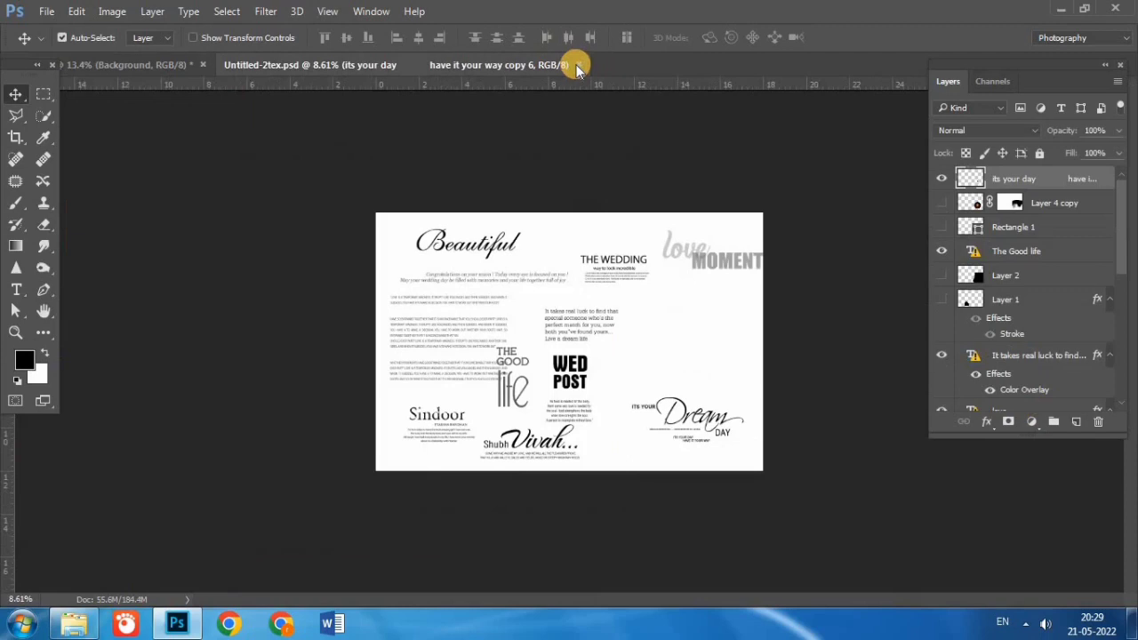
Step: Find the 1d73c9a5 gold-jewellery bride JPG in the New folder and drag it toward Photoshop
left_click(178, 64)
left_click(71, 627)
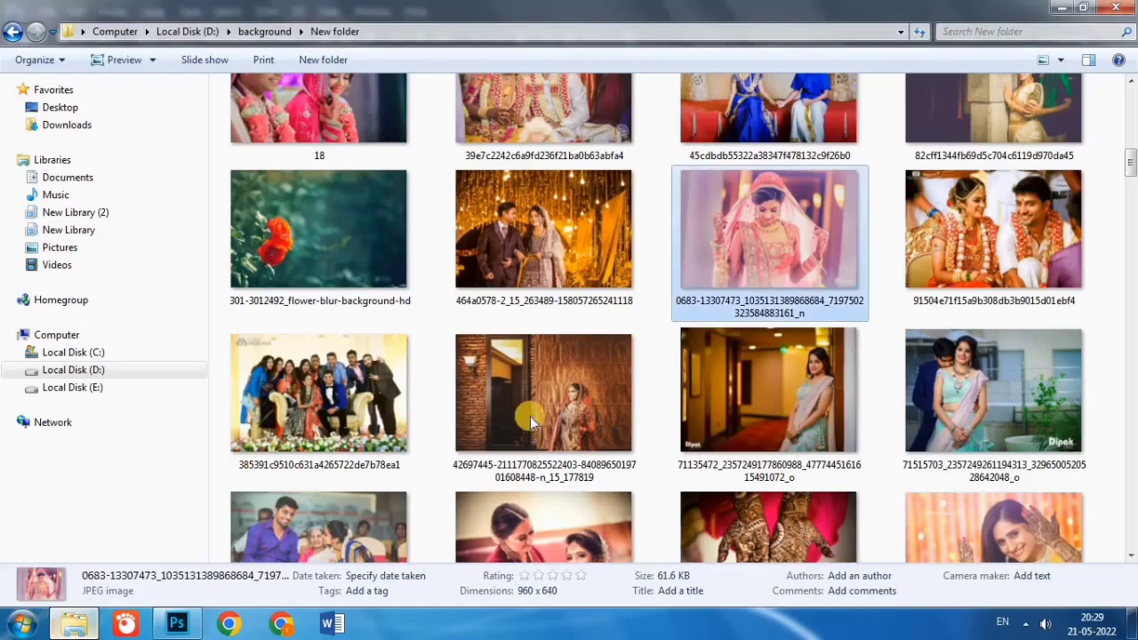
scroll(895, 460, "down", 10)
scroll(895, 460, "down", 10)
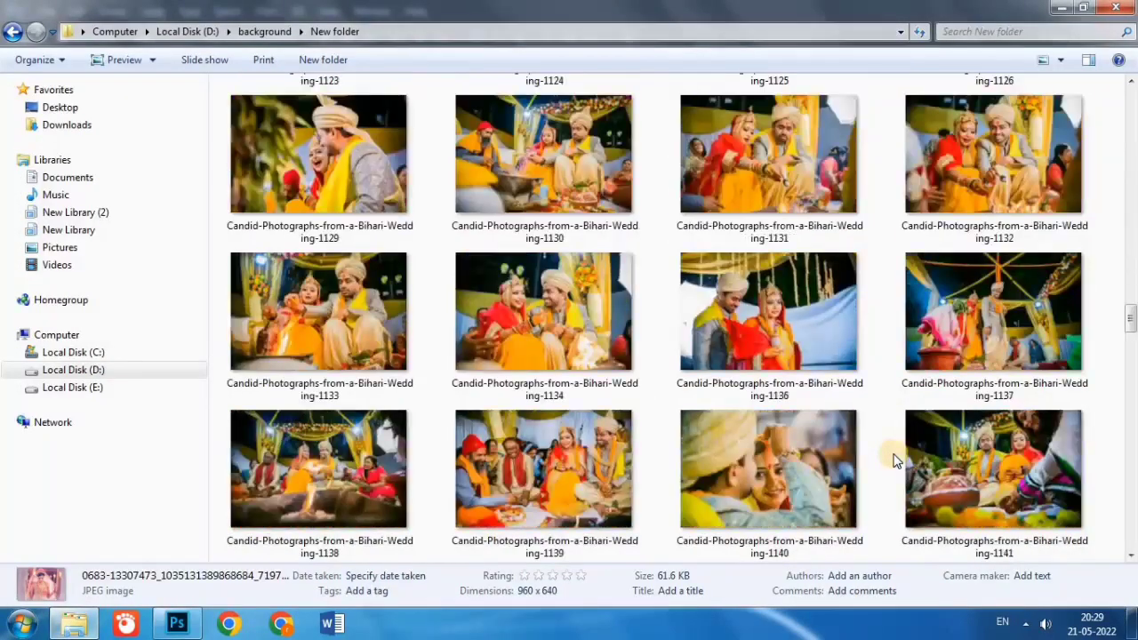
scroll(894, 459, "down", 10)
scroll(894, 460, "down", 10)
scroll(894, 460, "up", 5)
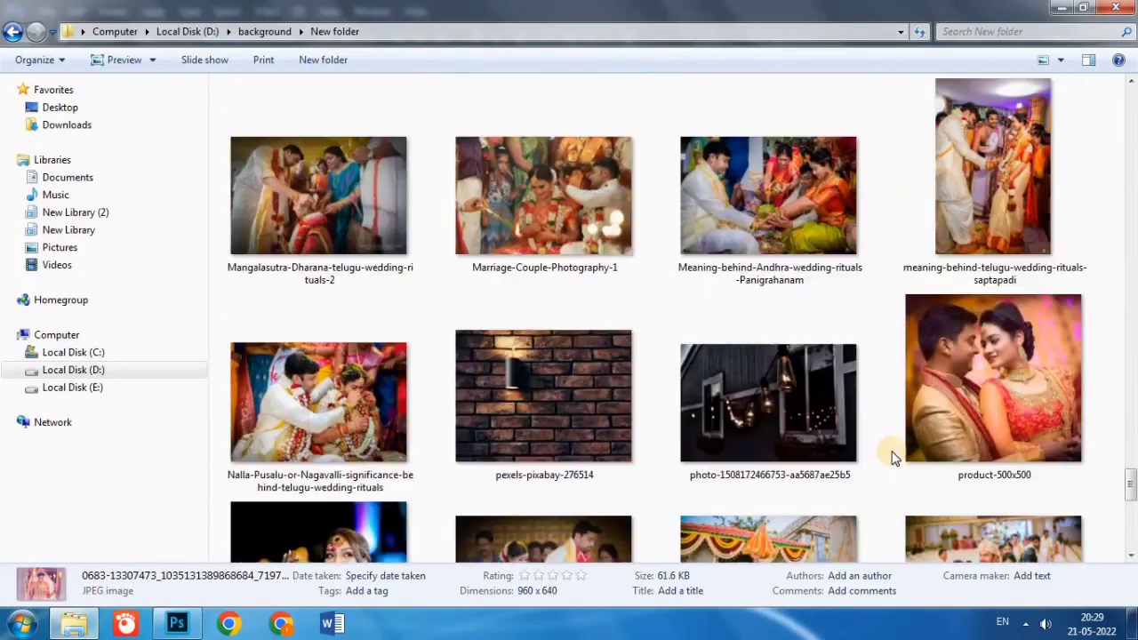
scroll(894, 460, "up", 5)
scroll(894, 460, "up", 5)
scroll(895, 460, "up", 5)
scroll(894, 460, "up", 5)
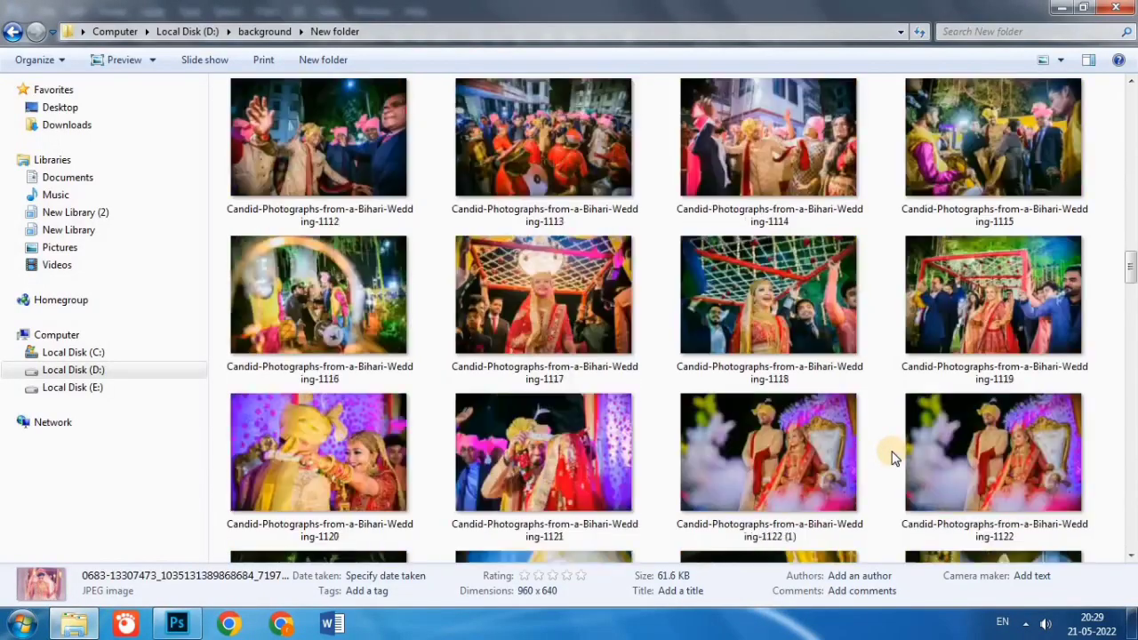
scroll(895, 459, "up", 5)
scroll(894, 460, "up", 5)
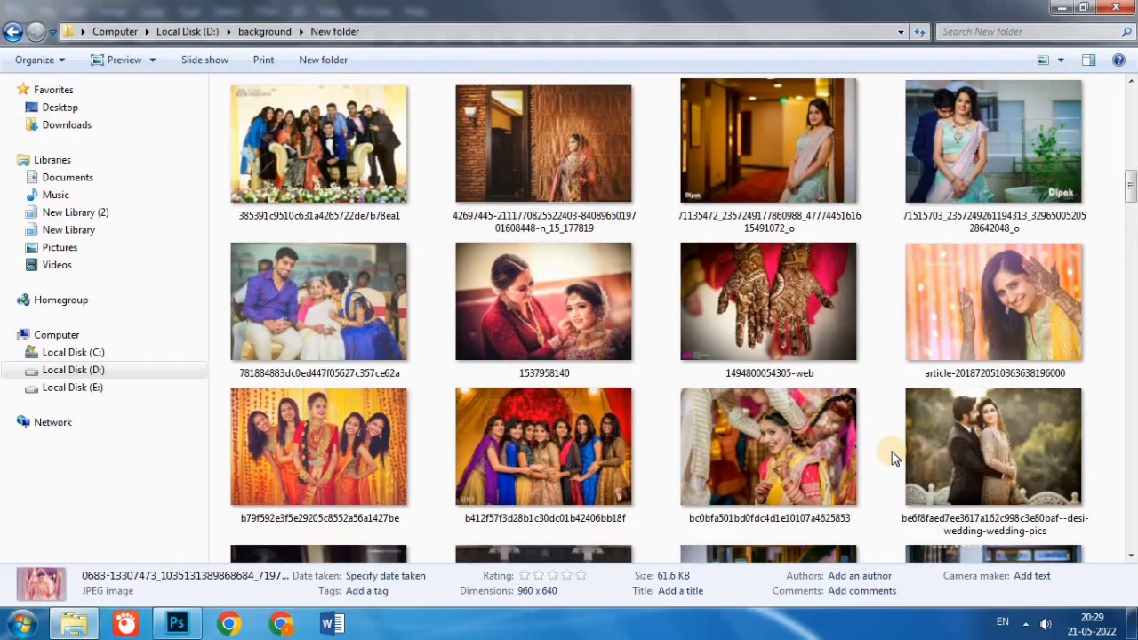
scroll(895, 460, "up", 5)
scroll(895, 459, "up", 2)
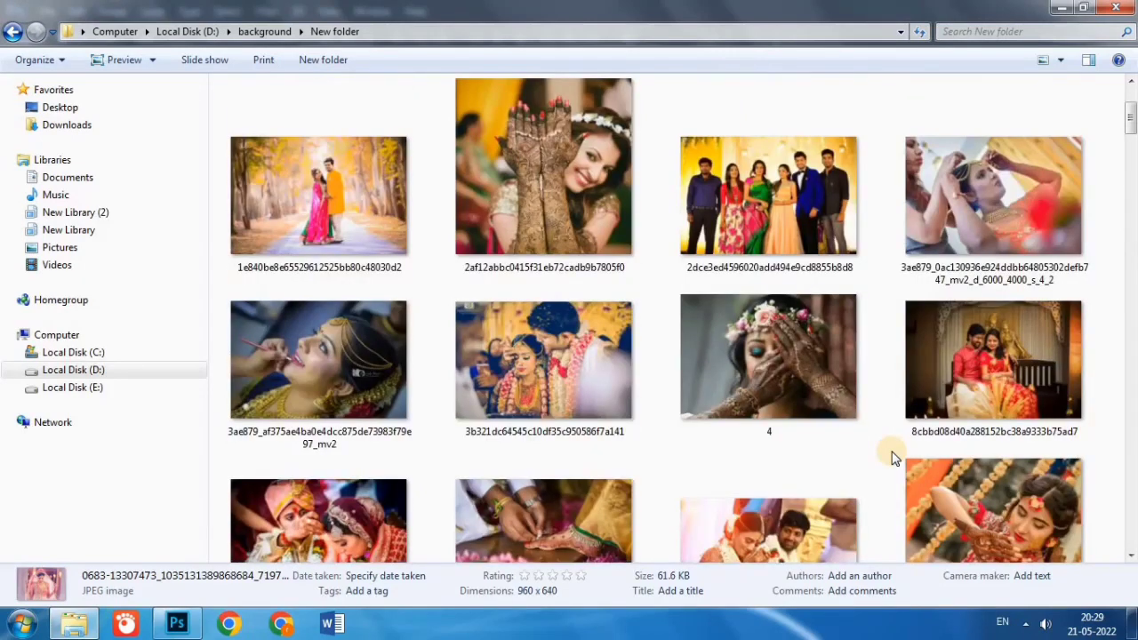
scroll(894, 460, "up", 2)
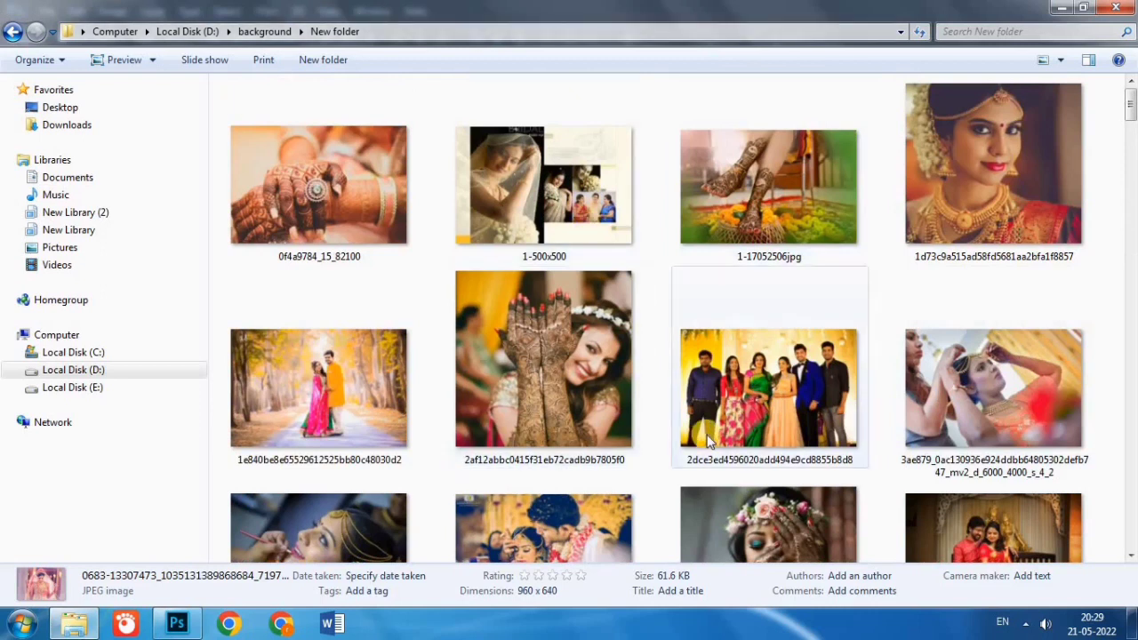
scroll(707, 435, "down", 1)
scroll(707, 435, "down", 4)
scroll(707, 435, "up", 3)
scroll(707, 435, "up", 2)
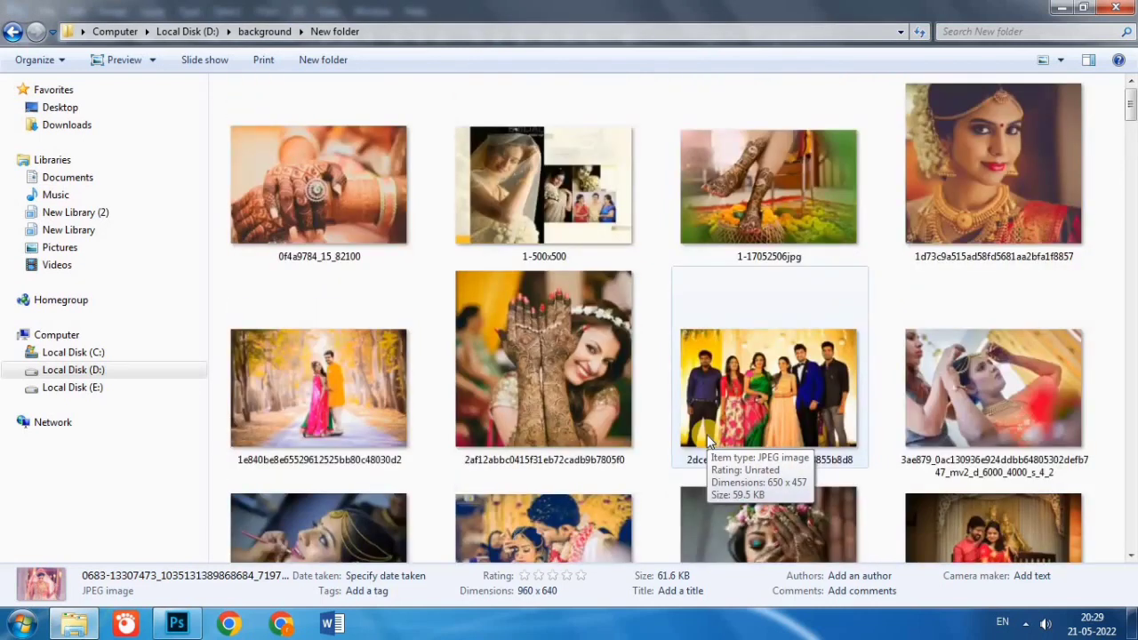
left_click_drag(1036, 251, 145, 626)
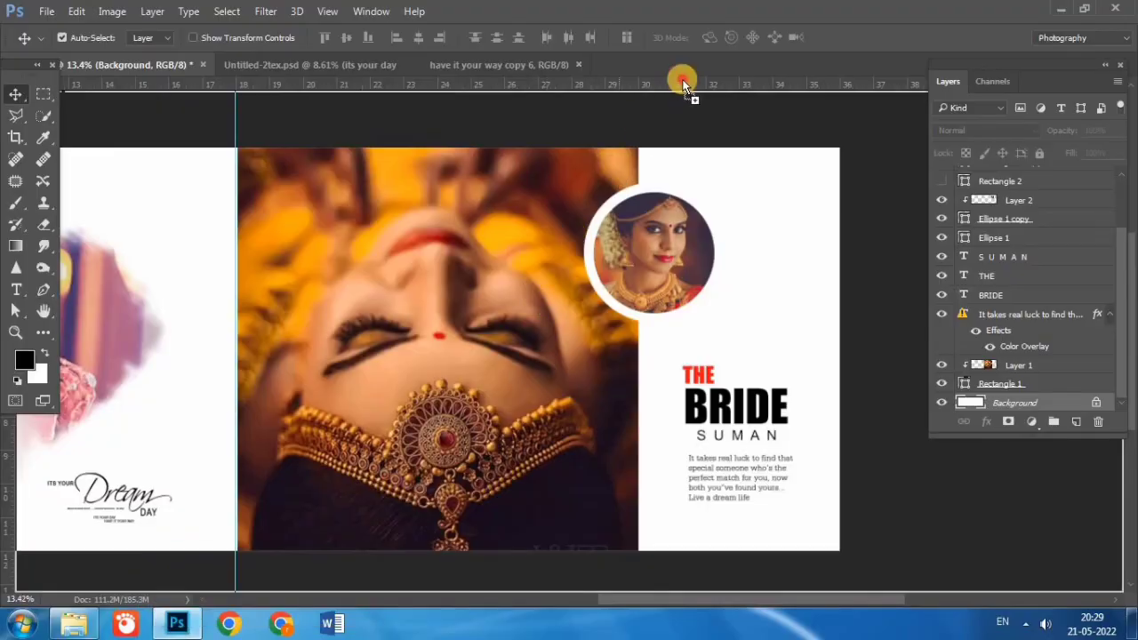
Step: Drop the gold-jewellery bride portrait into the spread, scale it up, and slide it onto the right page
left_click_drag(145, 627, 687, 62)
mouse_move(592, 245)
left_mouse_down()
mouse_move(200, 81)
mouse_move(695, 350)
left_mouse_up()
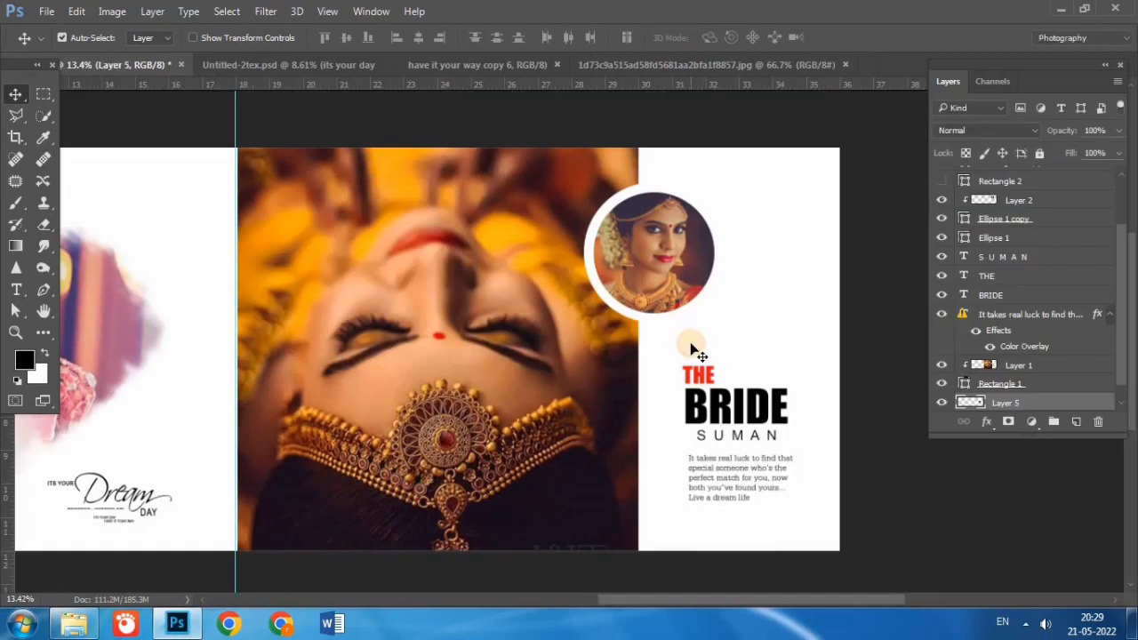
key("ctrl+t")
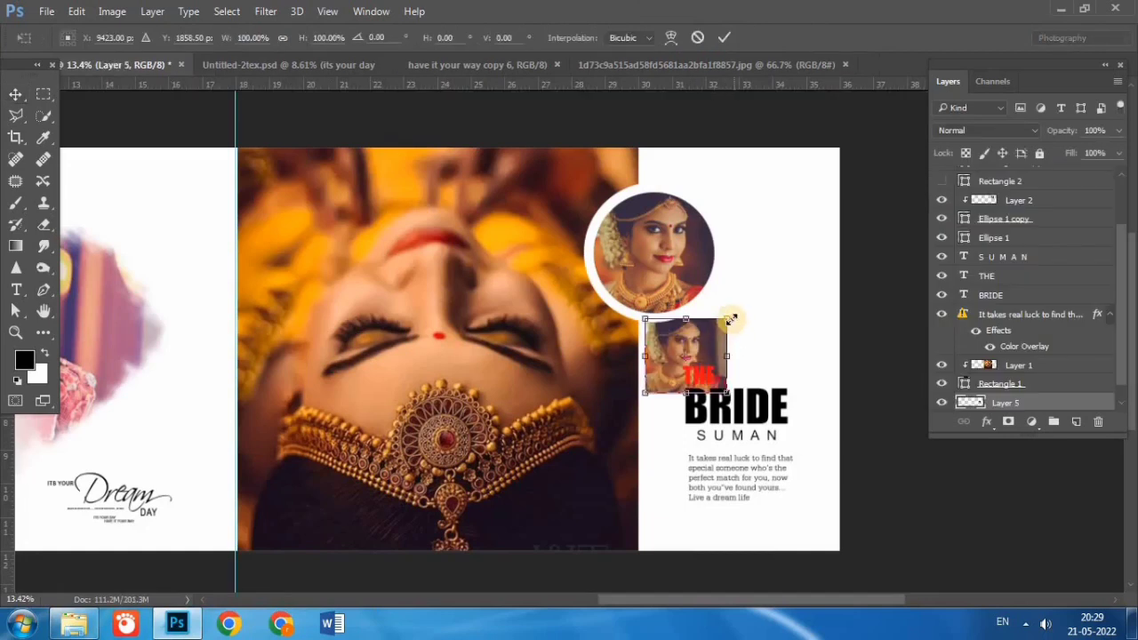
left_click_drag(731, 317, 895, 124)
left_click_drag(803, 270, 809, 265)
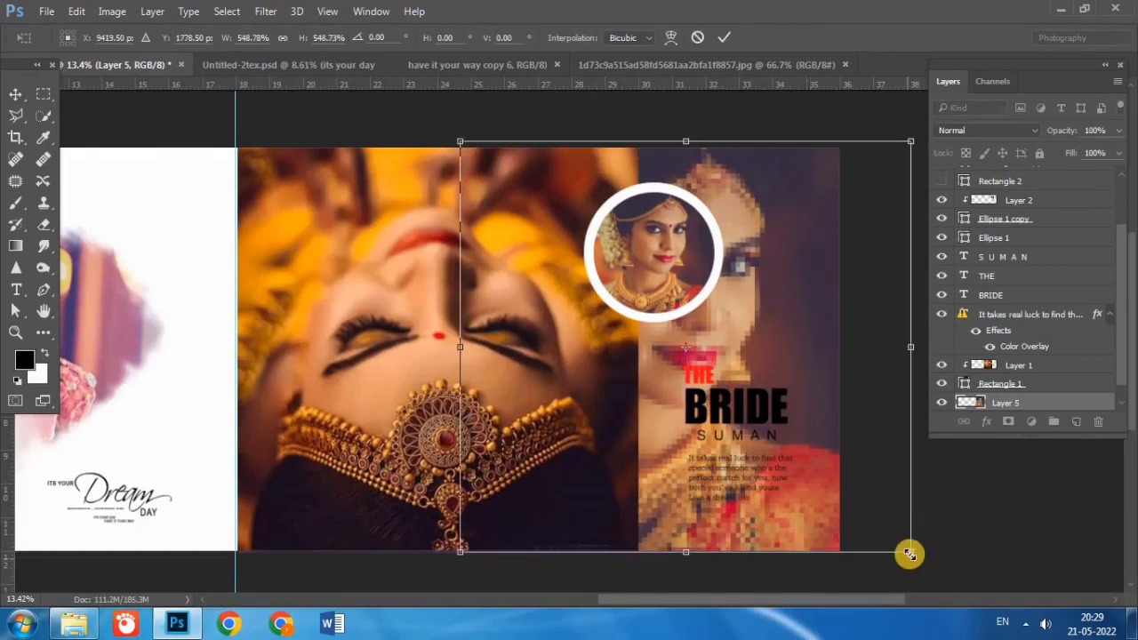
left_click_drag(911, 551, 915, 558)
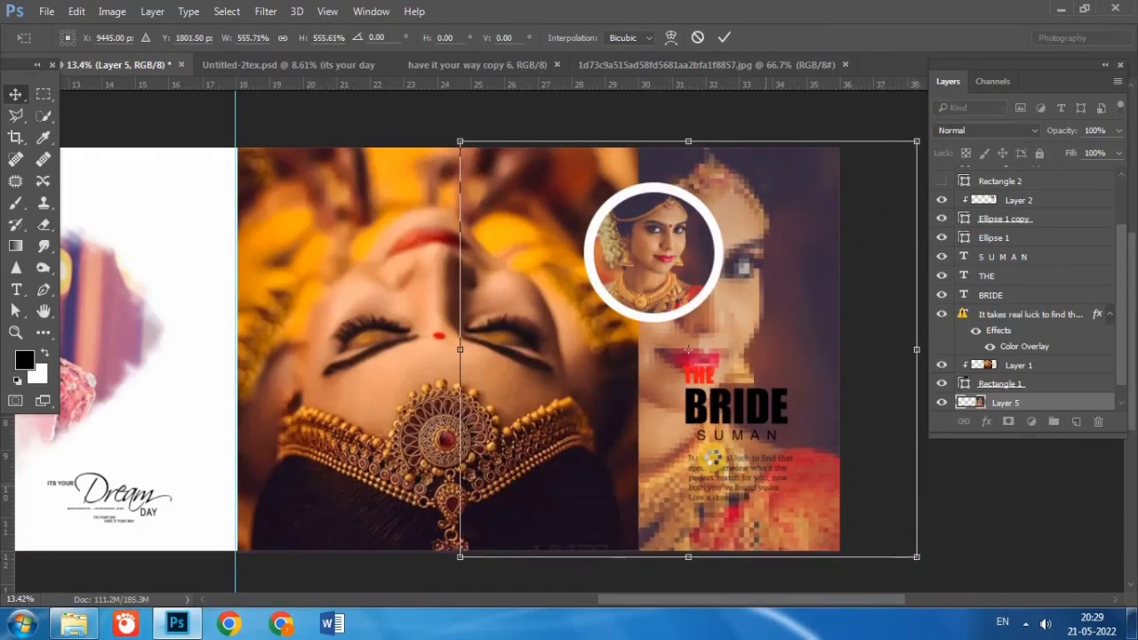
key("Return")
left_click_drag(754, 337, 822, 340)
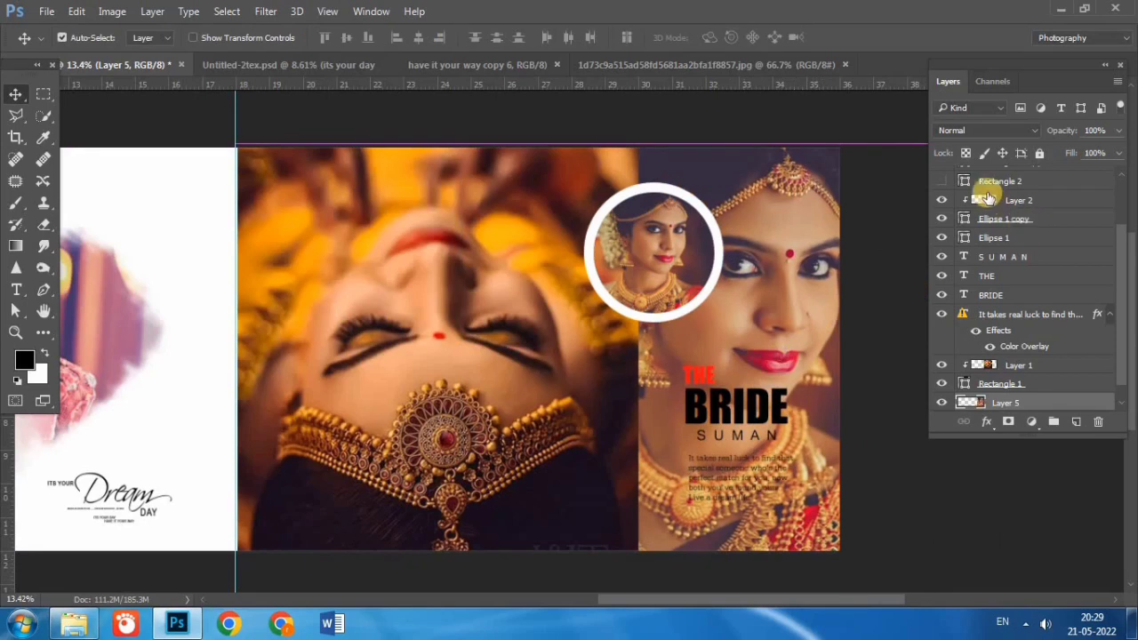
Step: Give Layer 5's gold-jewellery portrait Luminosity blending and lower its opacity to 25%
left_click(987, 131)
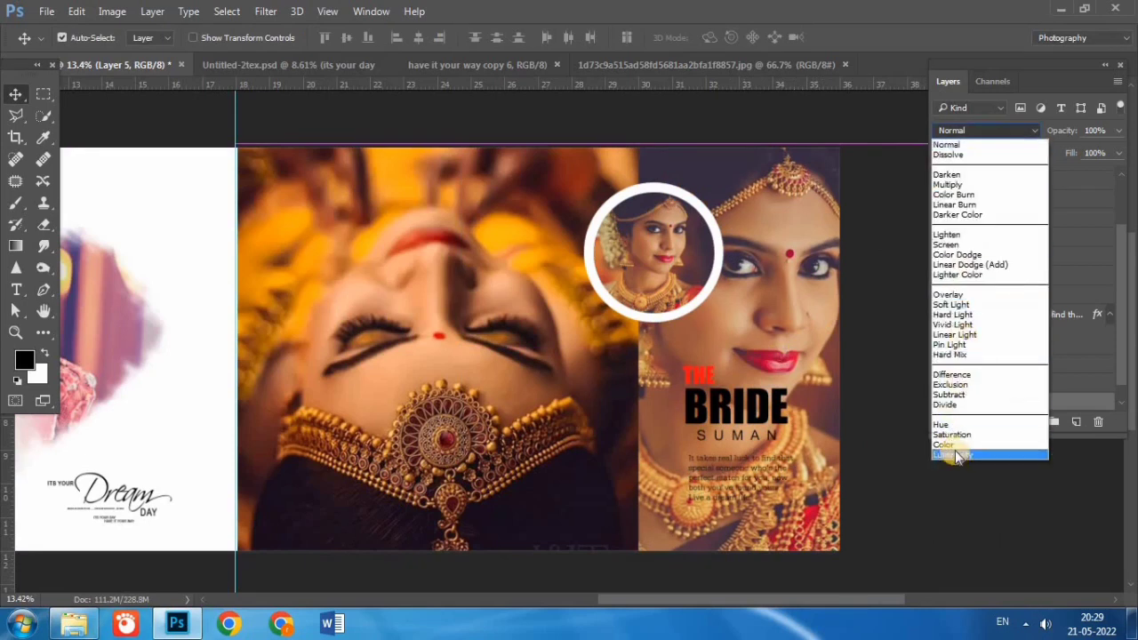
left_click(957, 456)
scroll(979, 126, "down", 1)
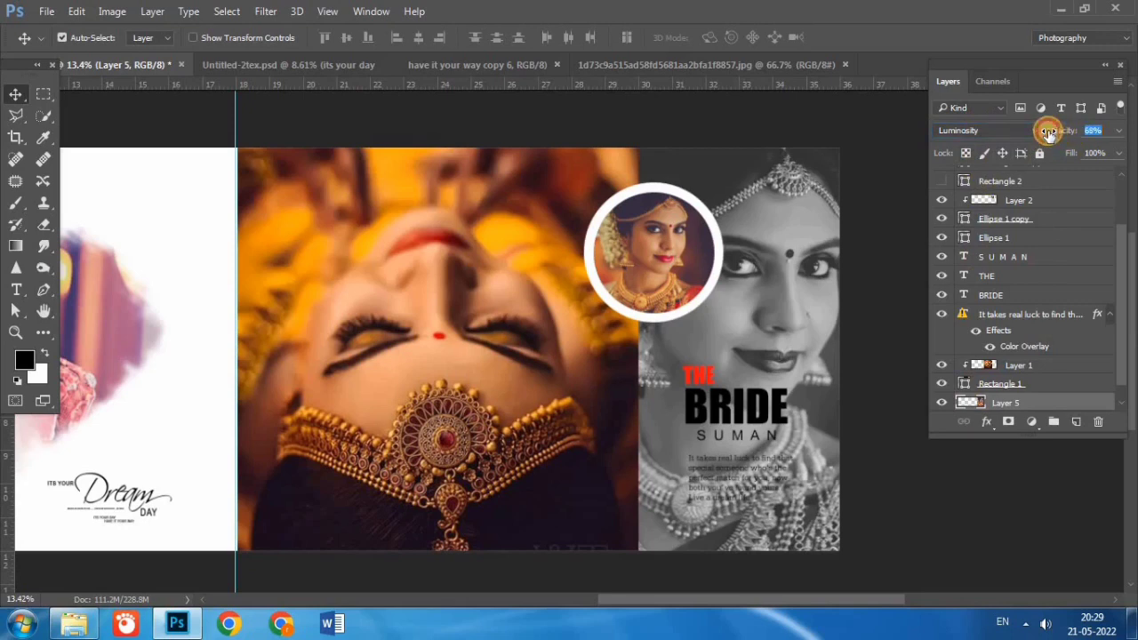
left_click_drag(1049, 132, 1014, 130)
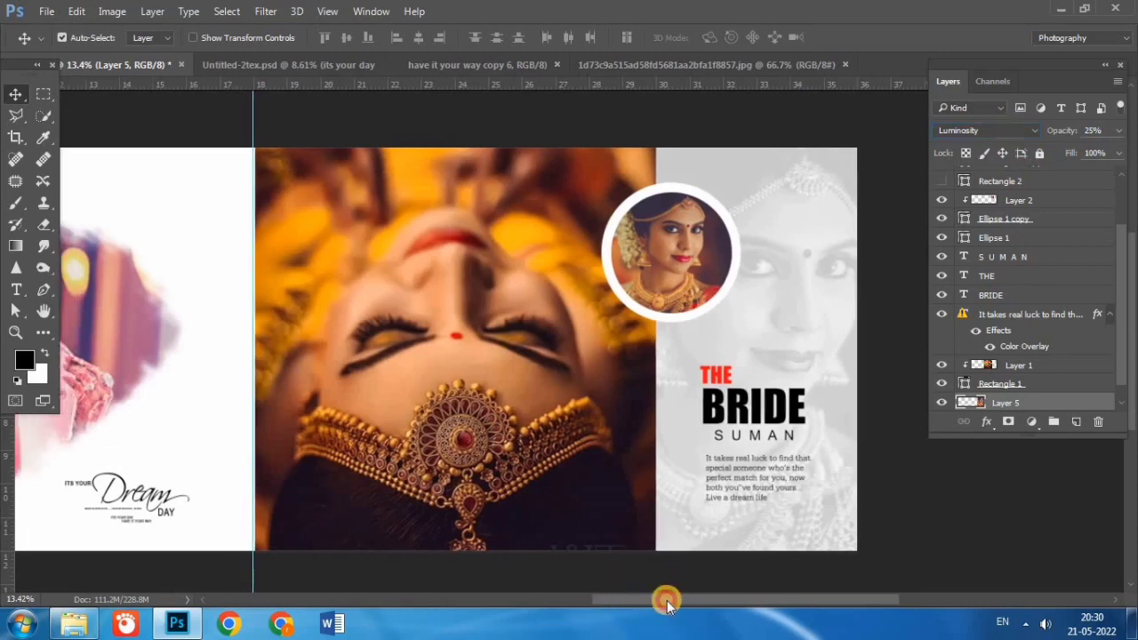
mouse_move(671, 603)
left_mouse_down()
mouse_move(541, 605)
mouse_move(635, 604)
mouse_move(659, 616)
mouse_move(559, 617)
left_mouse_up()
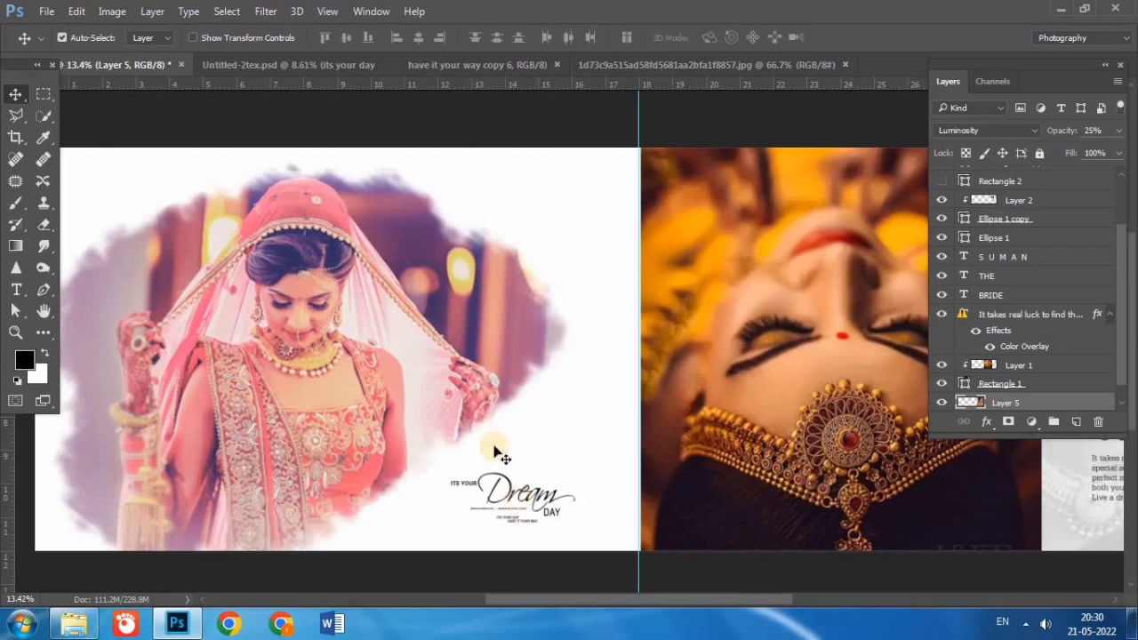
scroll(496, 444, "down", 2)
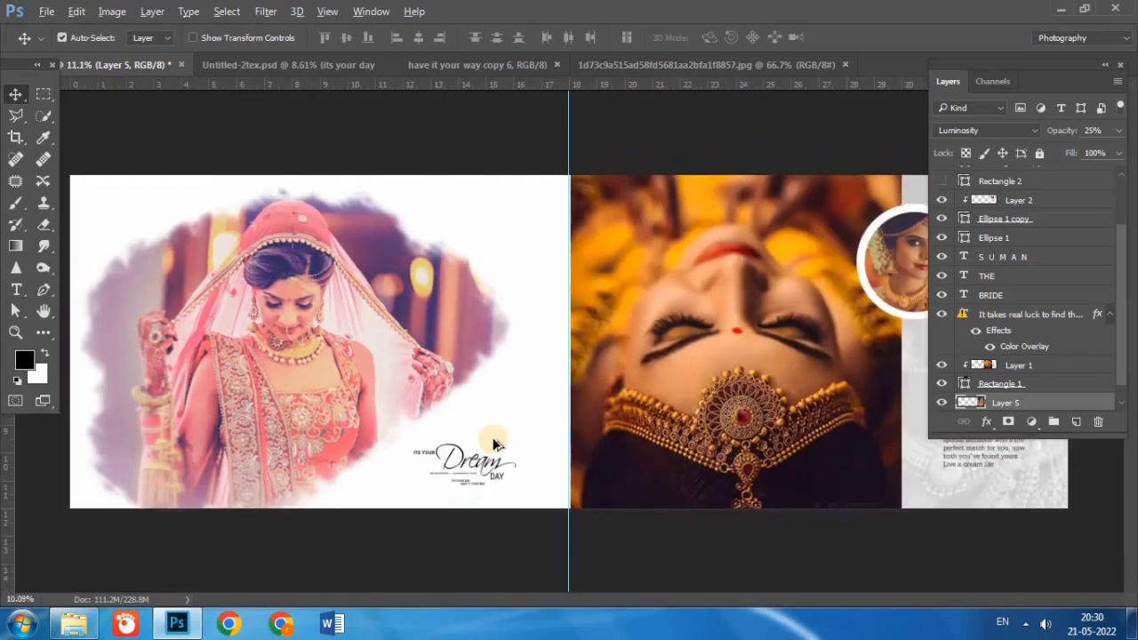
scroll(496, 444, "down", 1)
scroll(496, 444, "down", 1)
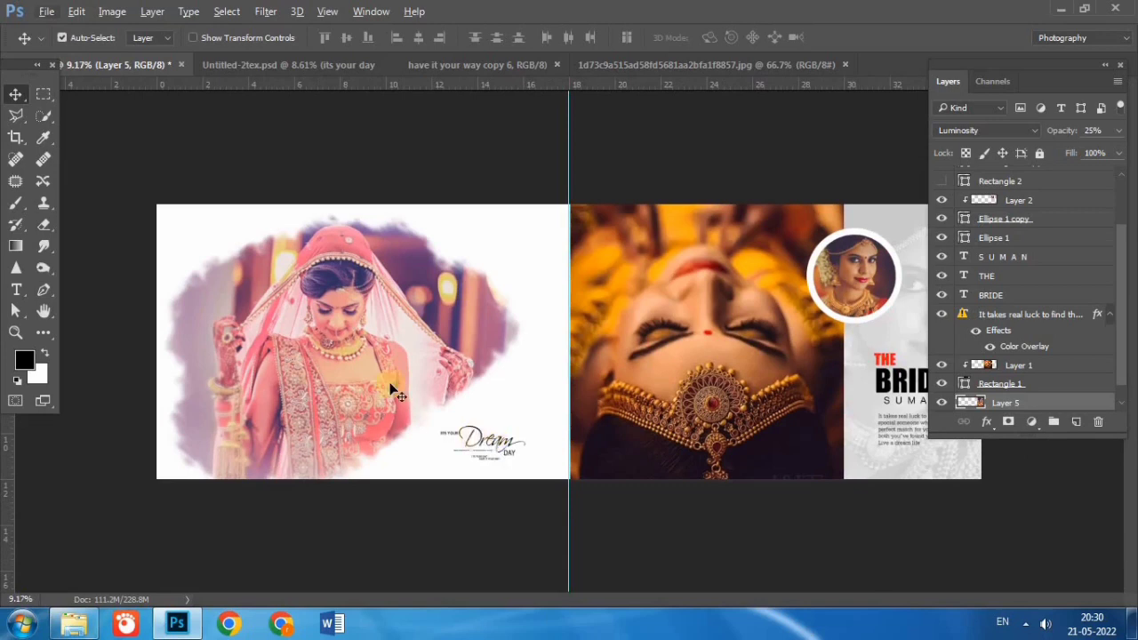
scroll(447, 362, "down", 1)
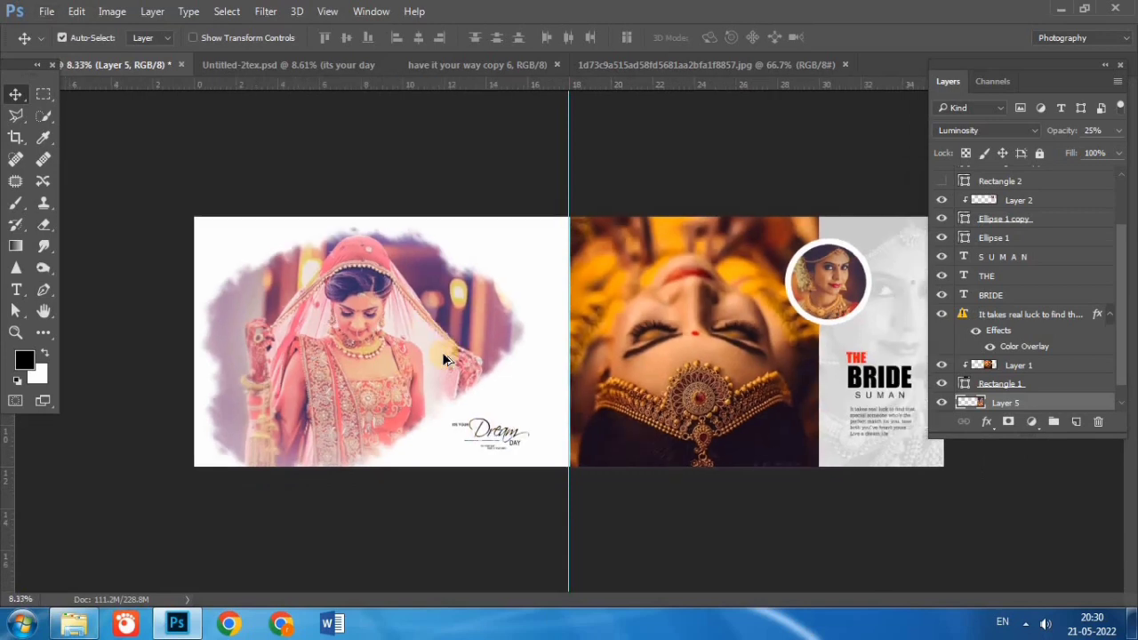
scroll(447, 359, "down", 1)
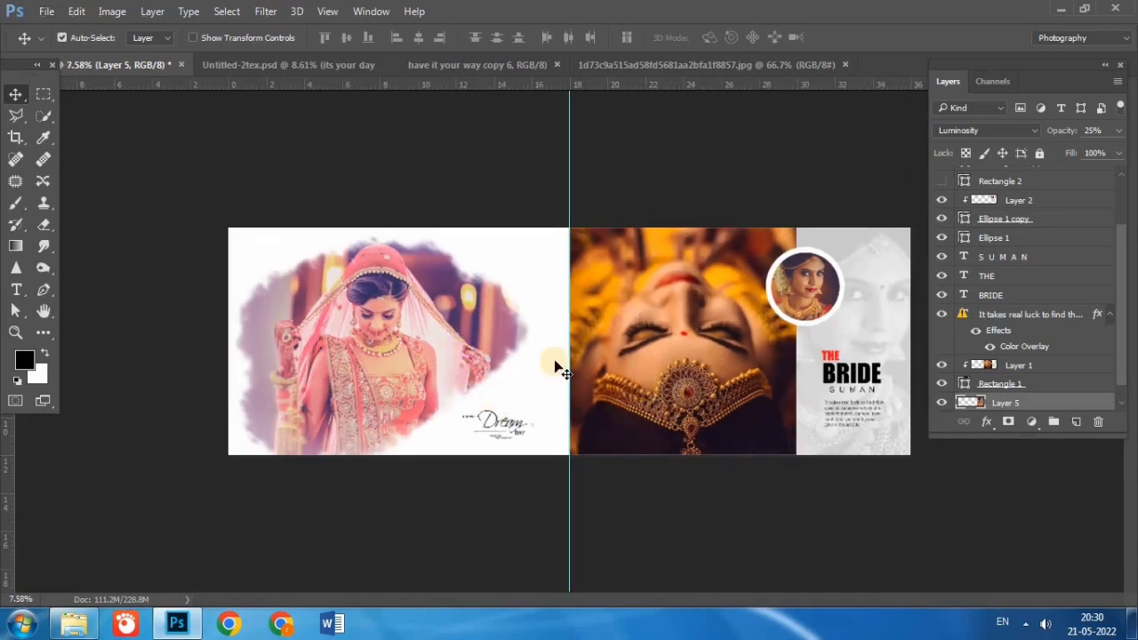